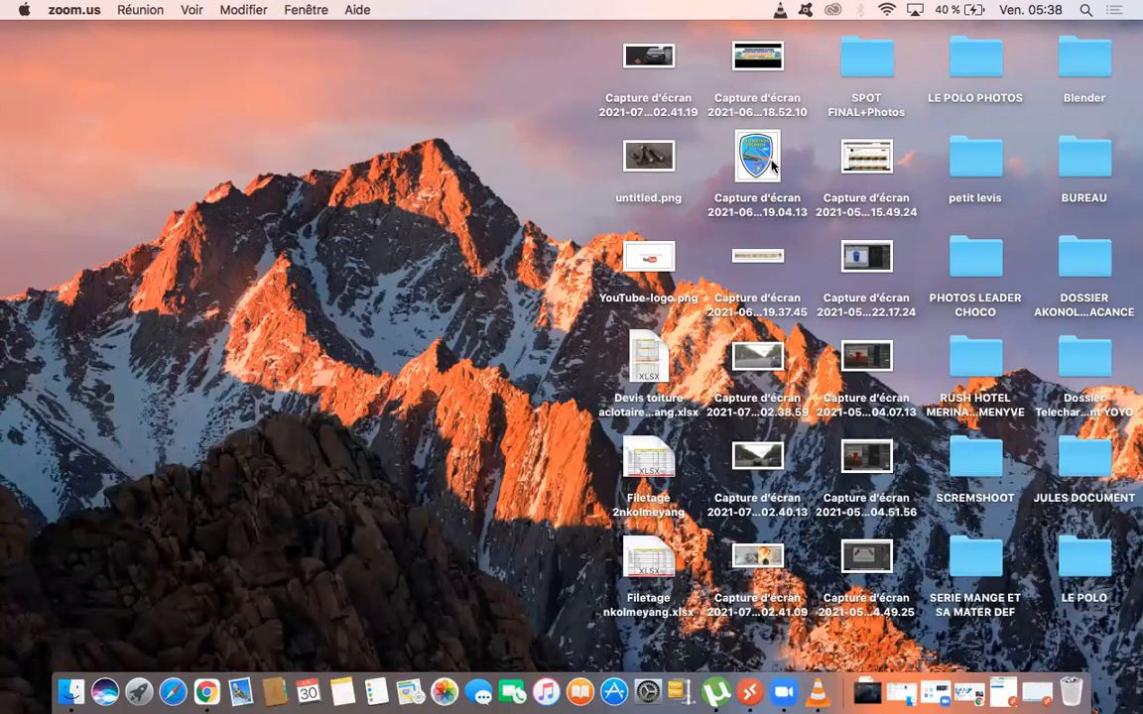
# Switch to the full-screen remote desktop session and look up the installed product versions in the SAP system status.
pyautogui.click(1002, 694)
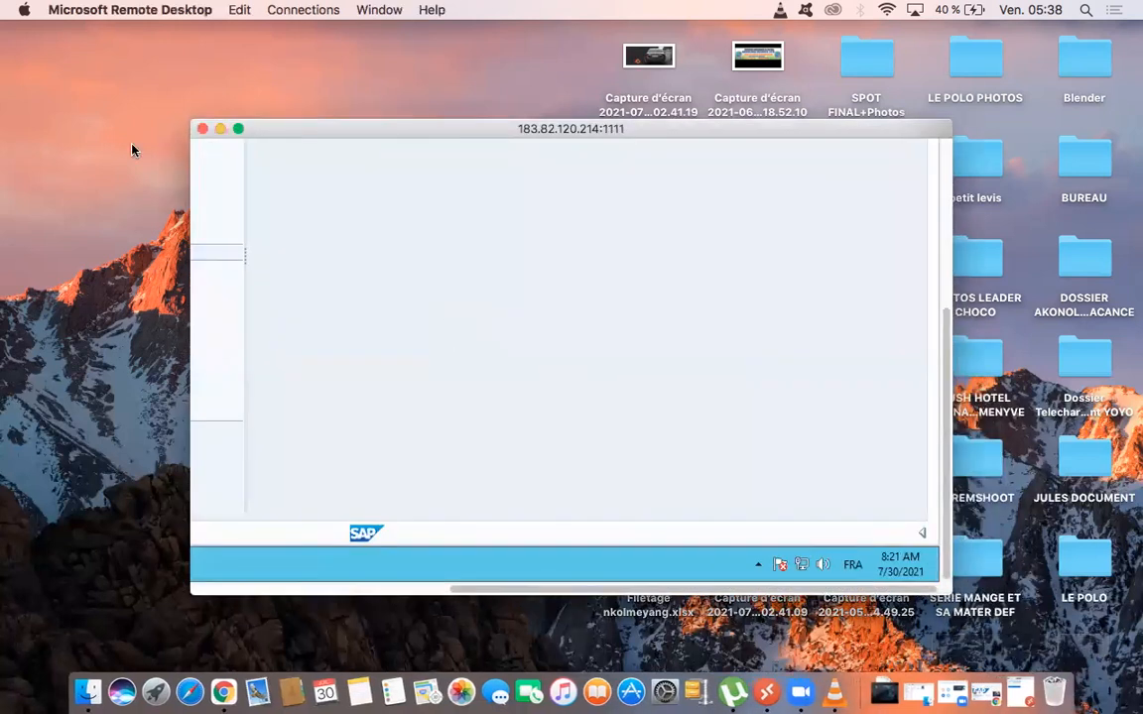
pyautogui.click(239, 129)
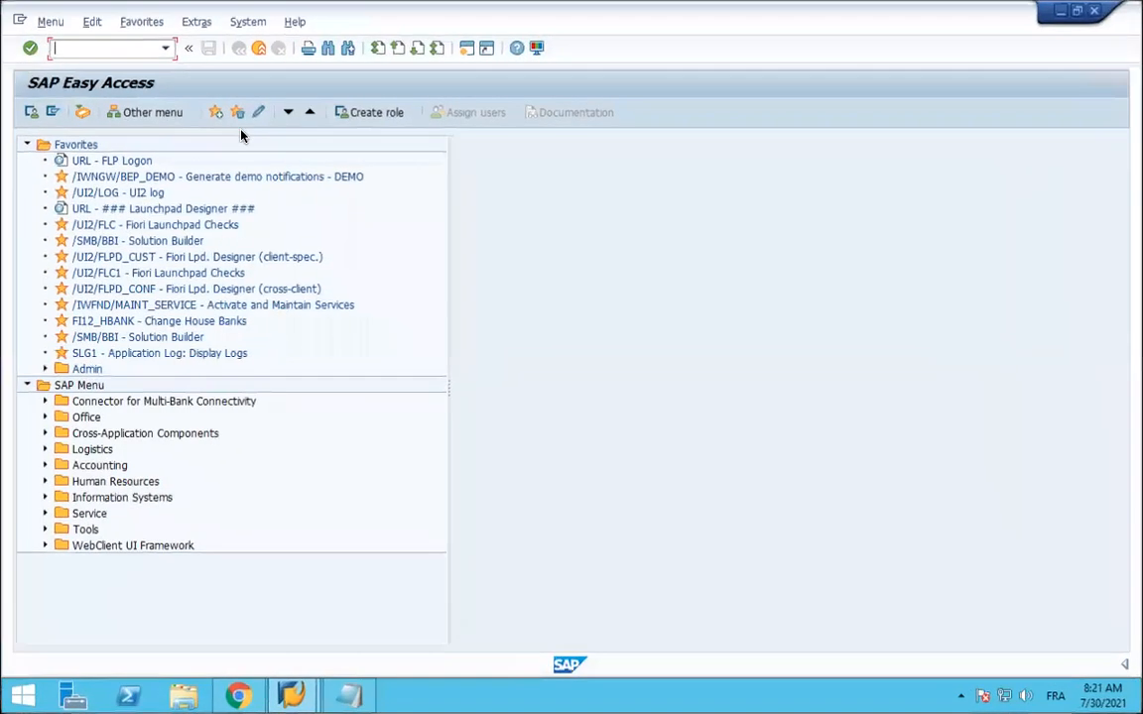
pyautogui.click(246, 22)
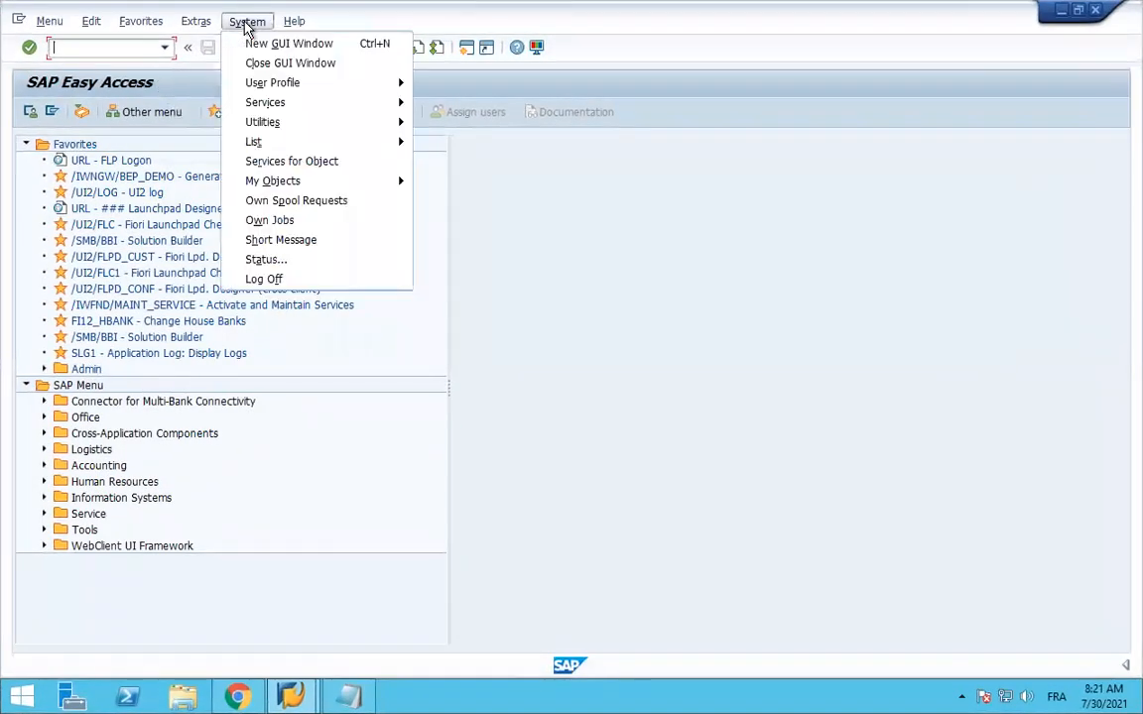
pyautogui.click(266, 260)
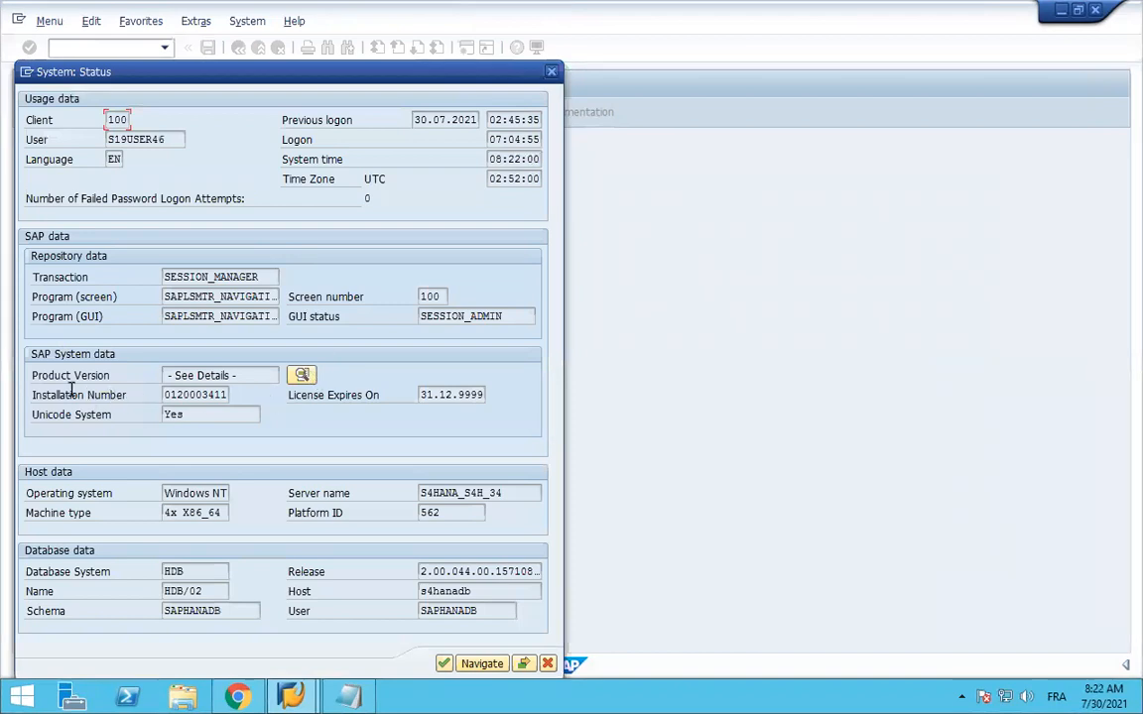
pyautogui.click(302, 376)
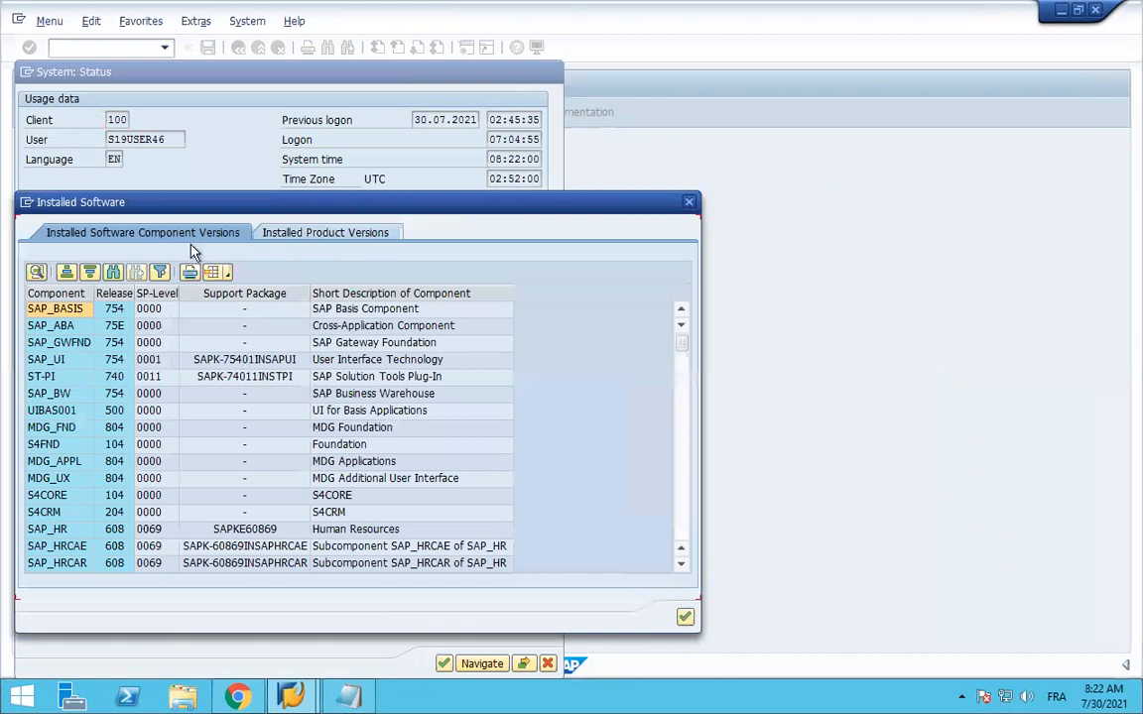
pyautogui.click(321, 233)
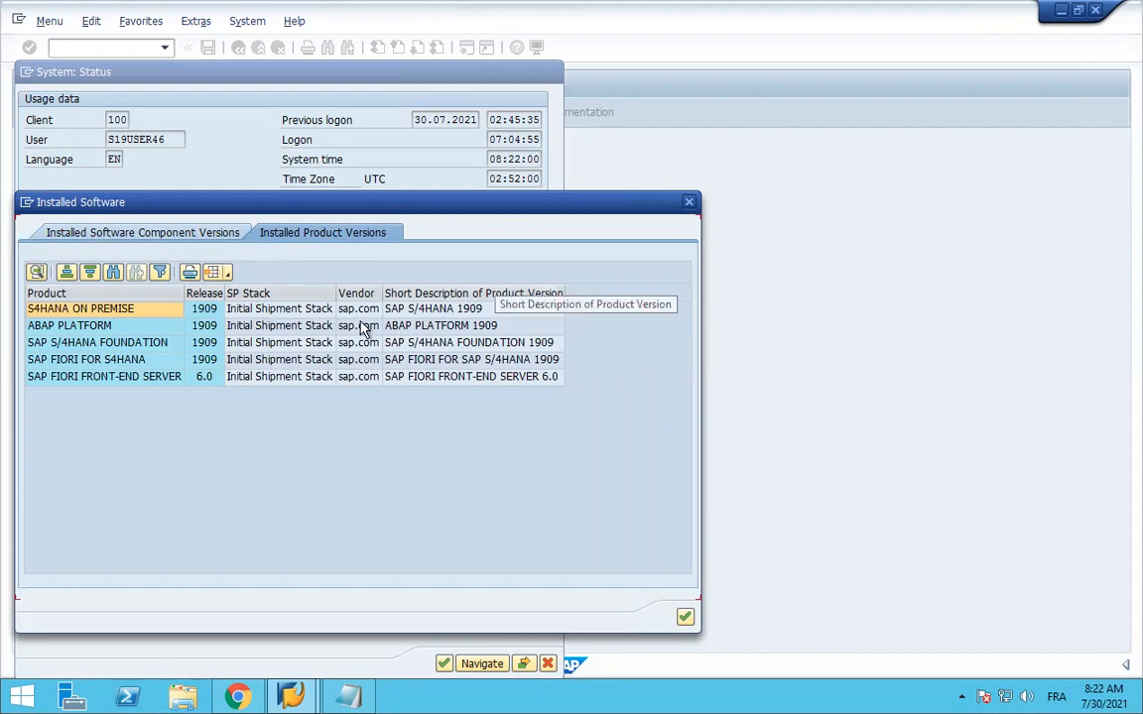
# Close the installed software and system status windows, and minimize the remote desktop session.
pyautogui.click(697, 207)
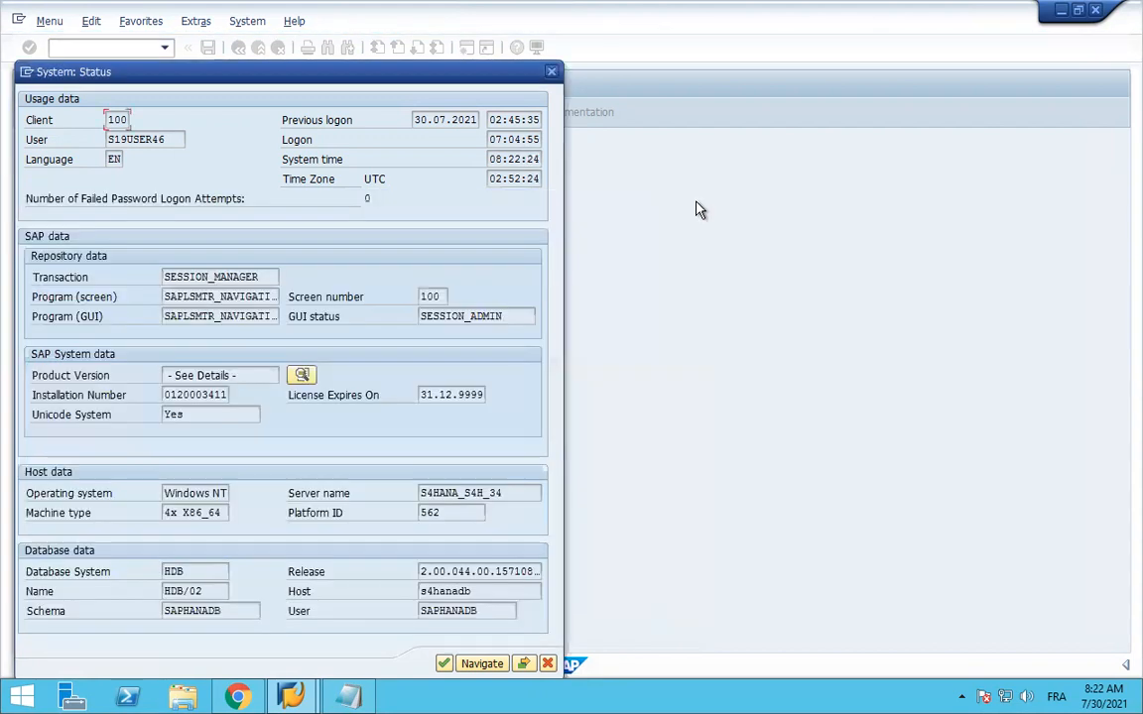
pyautogui.click(554, 72)
pyautogui.moveTo(127, 3)
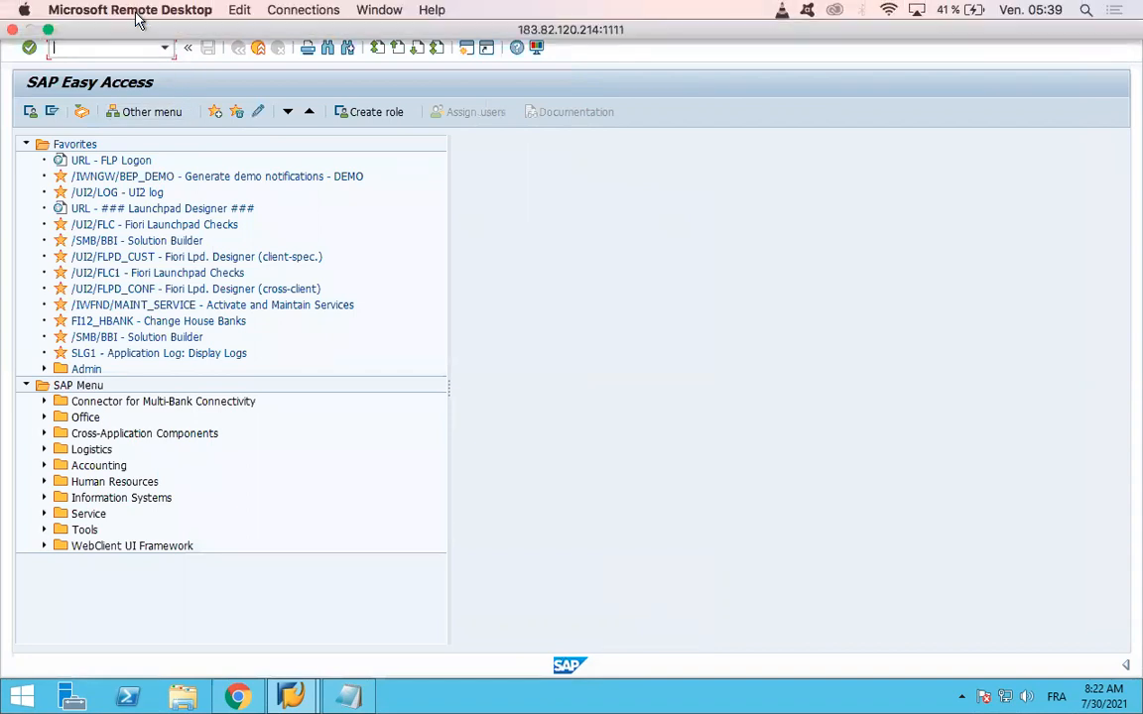
pyautogui.click(49, 30)
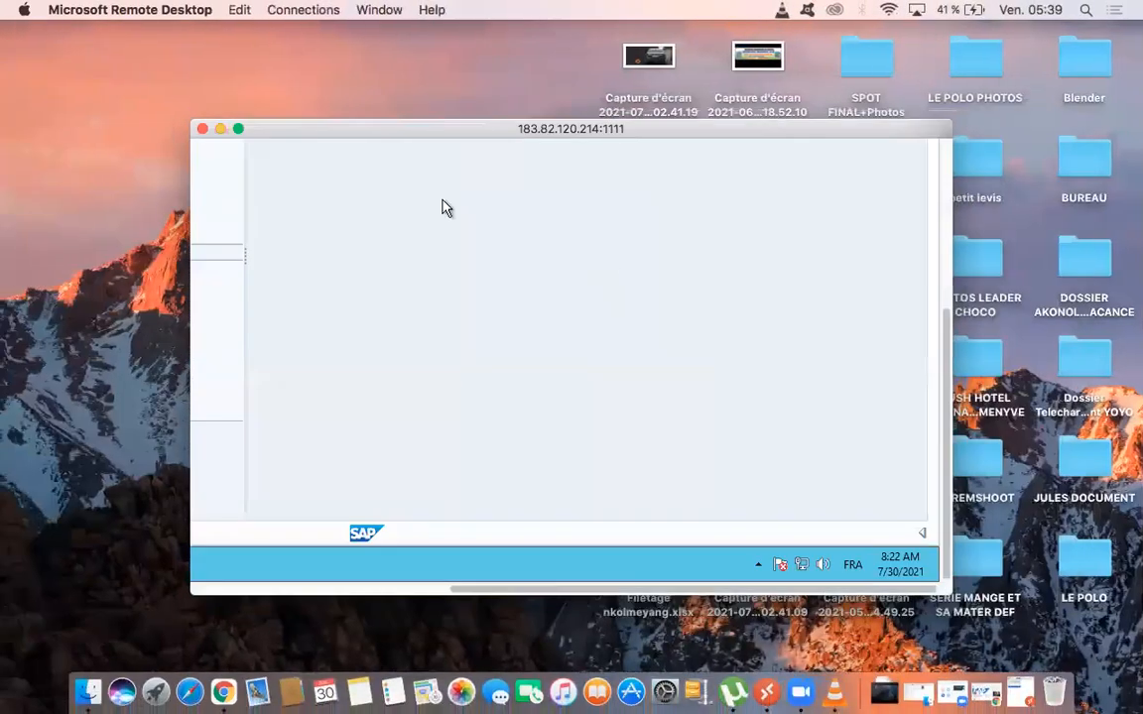
pyautogui.click(222, 130)
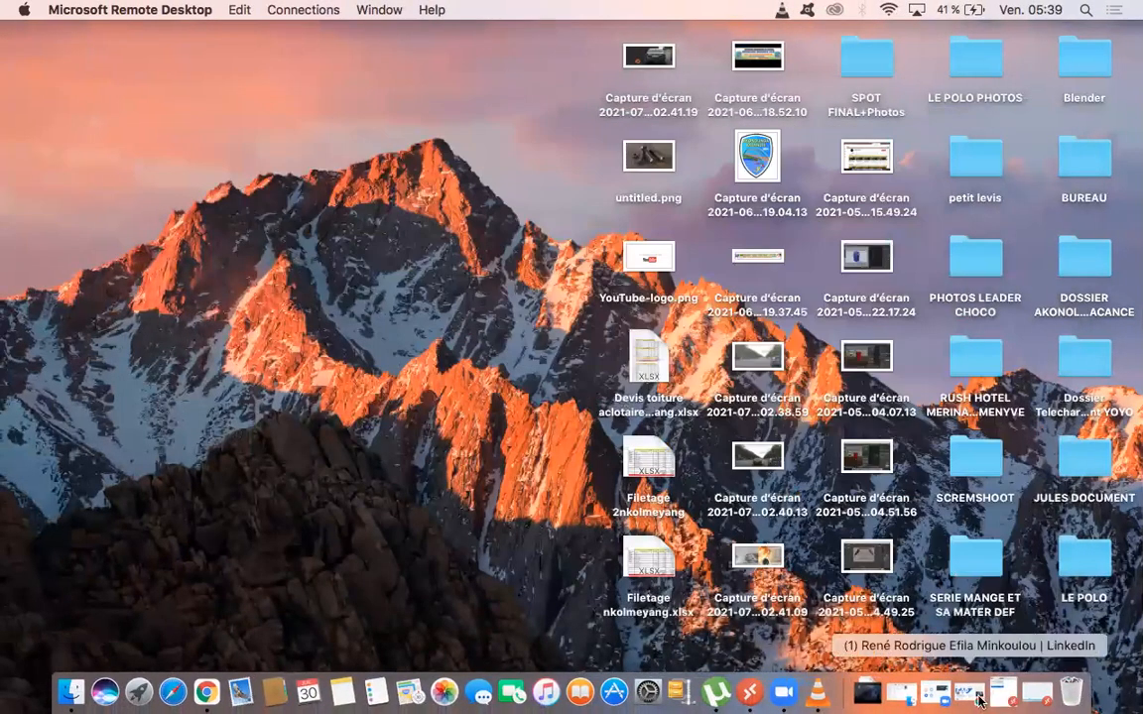
# Switch to Chrome in full screen, search for "sap fiori application reference library" in a new tab, and open the SAP Fiori Apps Reference Library.
pyautogui.click(952, 692)
pyautogui.click(374, 81)
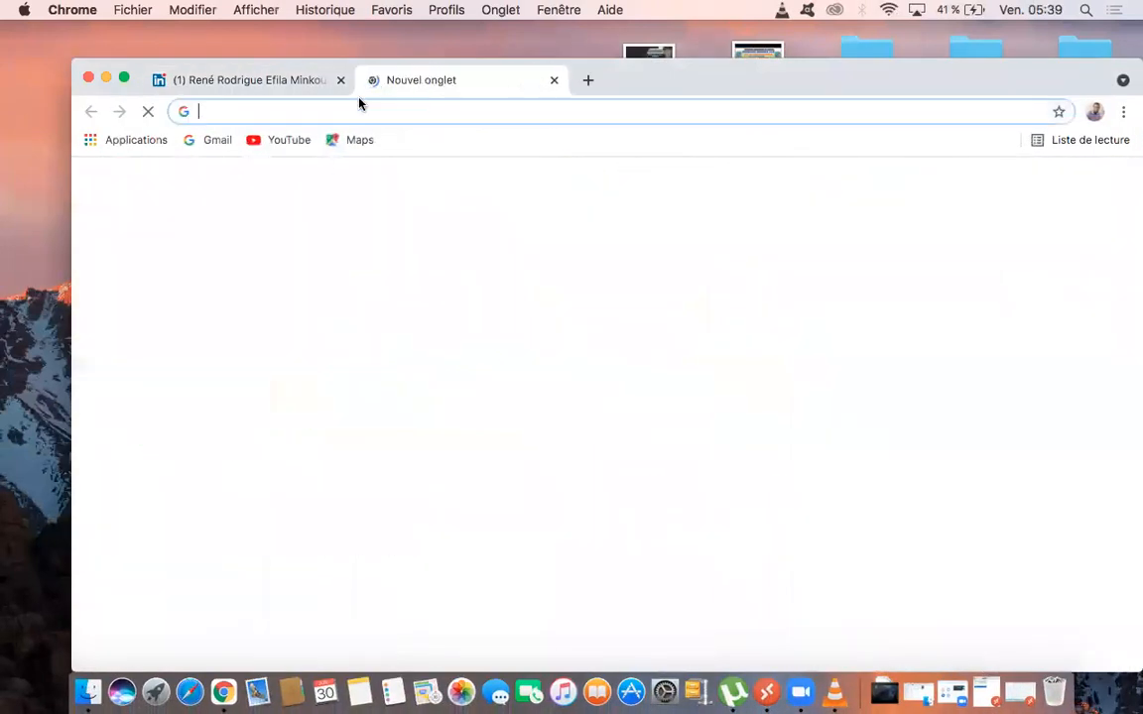
pyautogui.click(121, 77)
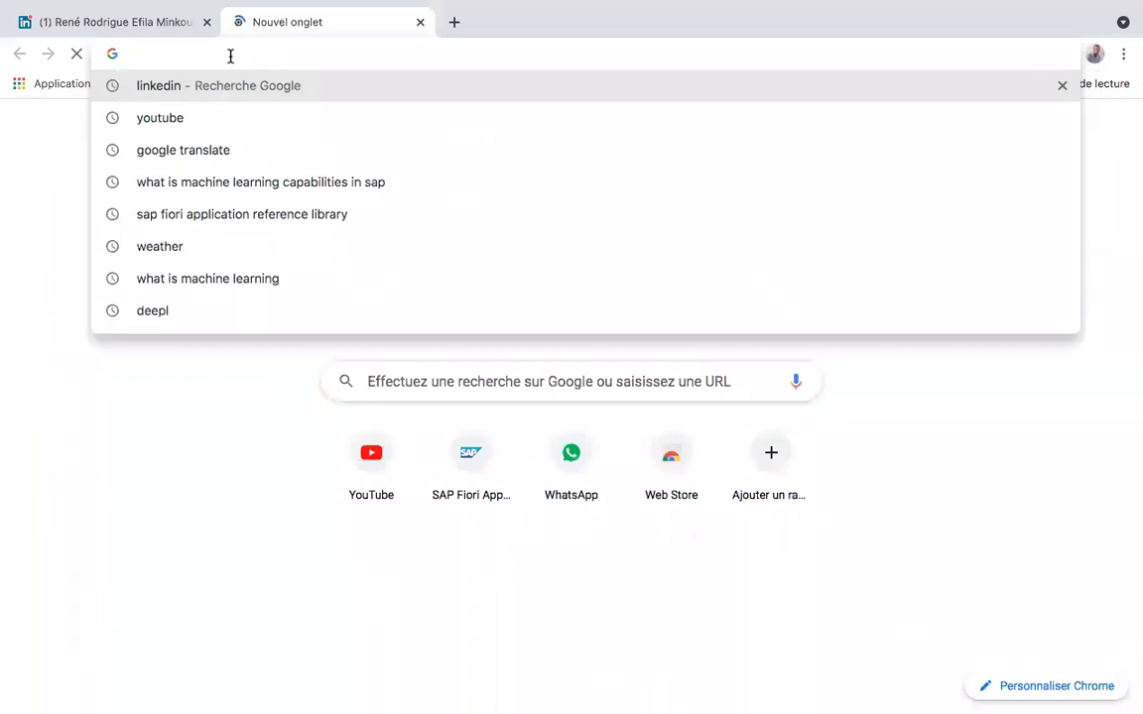
pyautogui.write('SAP')
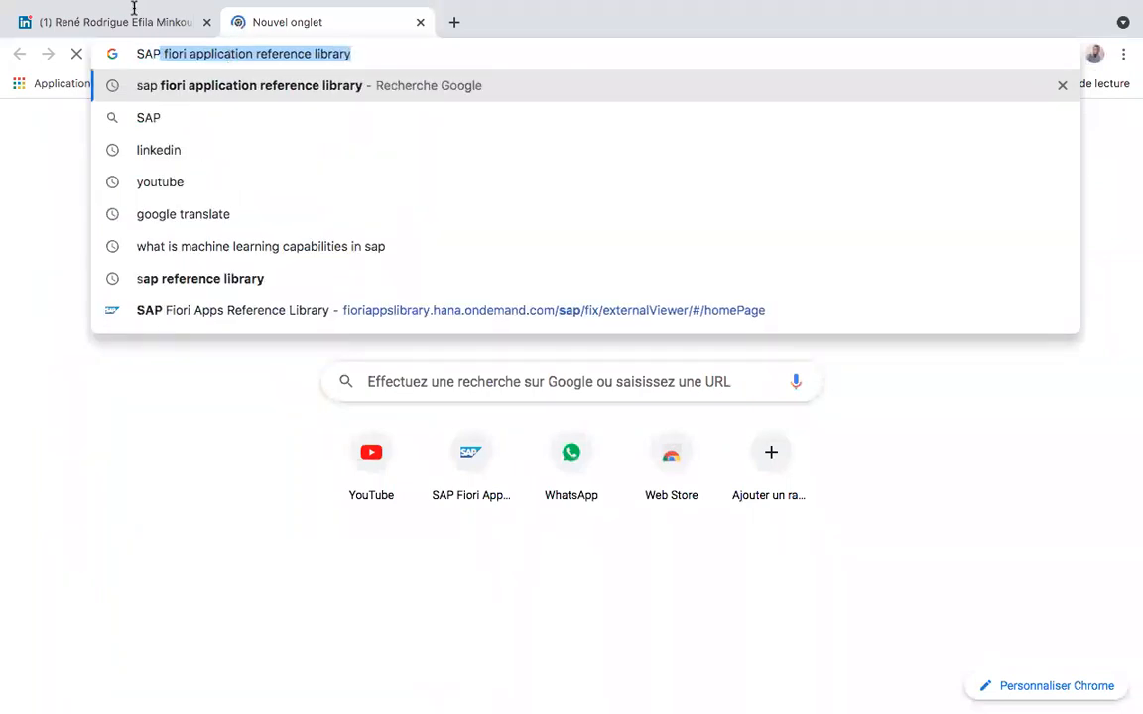
pyautogui.click(321, 93)
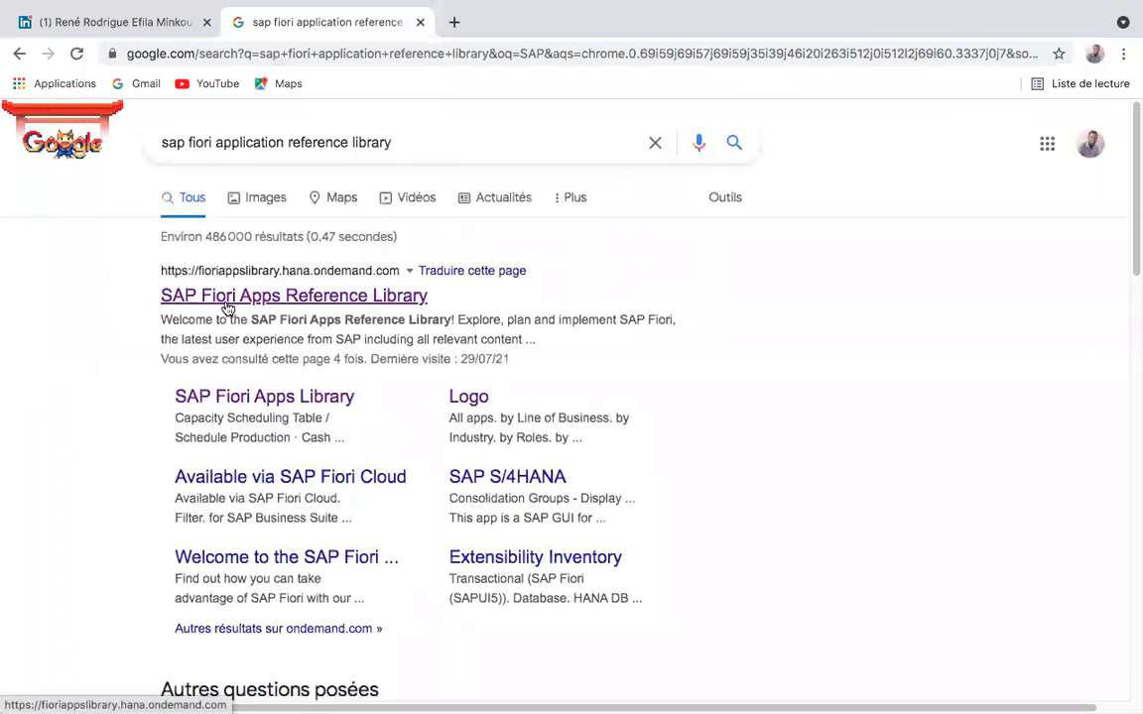
pyautogui.click(227, 308)
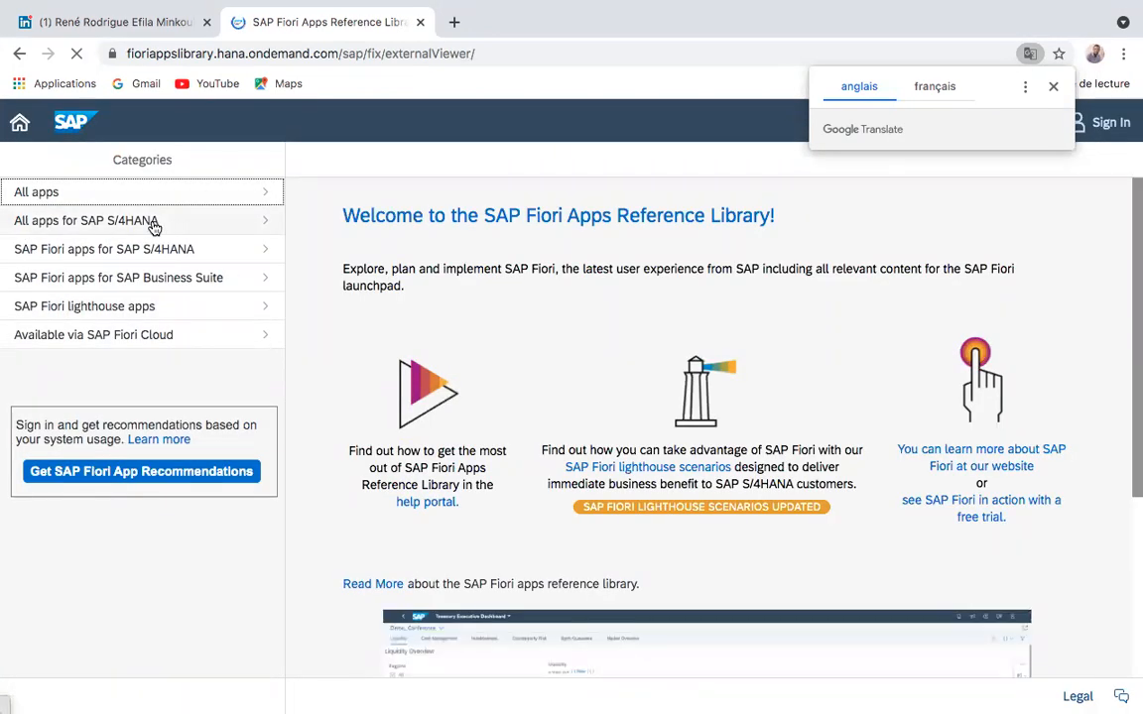
# Filter all apps for SAP S/4HANA by the product version SAP Fiori for SAP S/4HANA 1909.
pyautogui.click(256, 222)
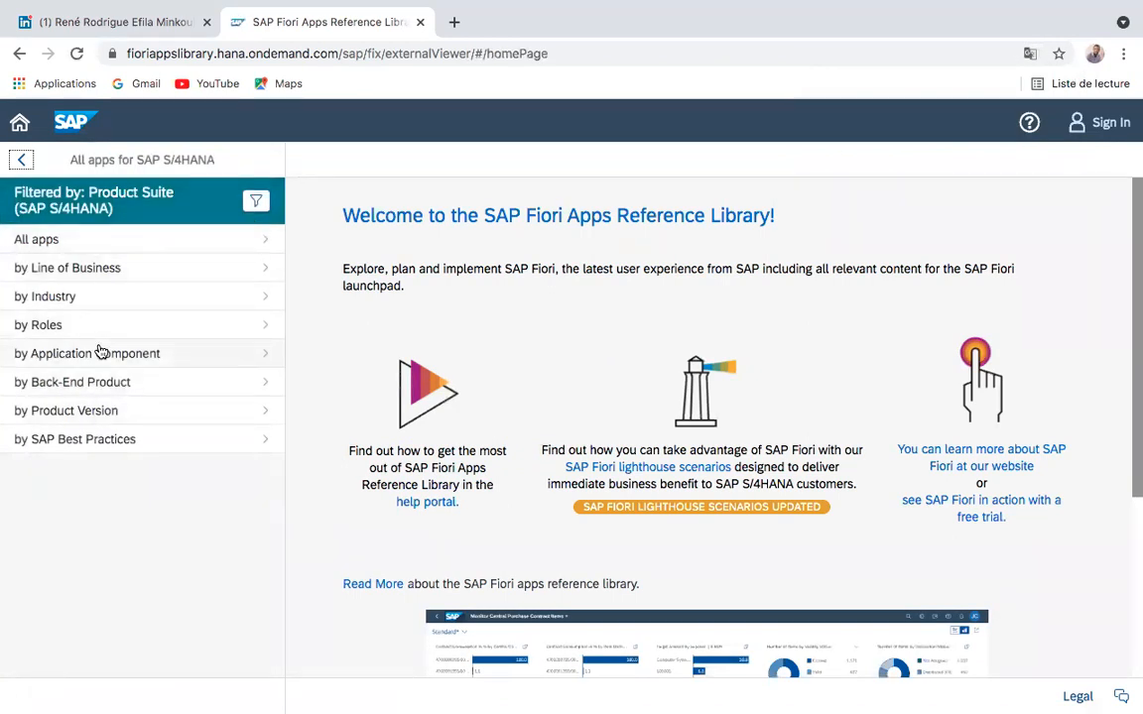
pyautogui.click(97, 420)
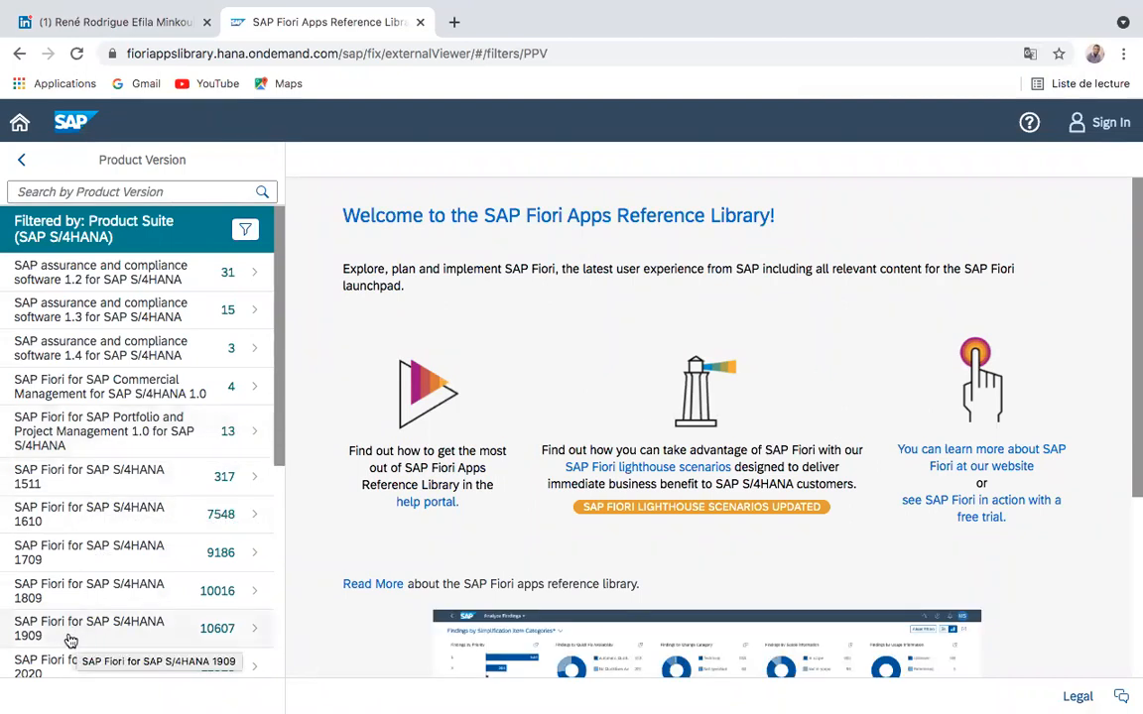
pyautogui.click(226, 635)
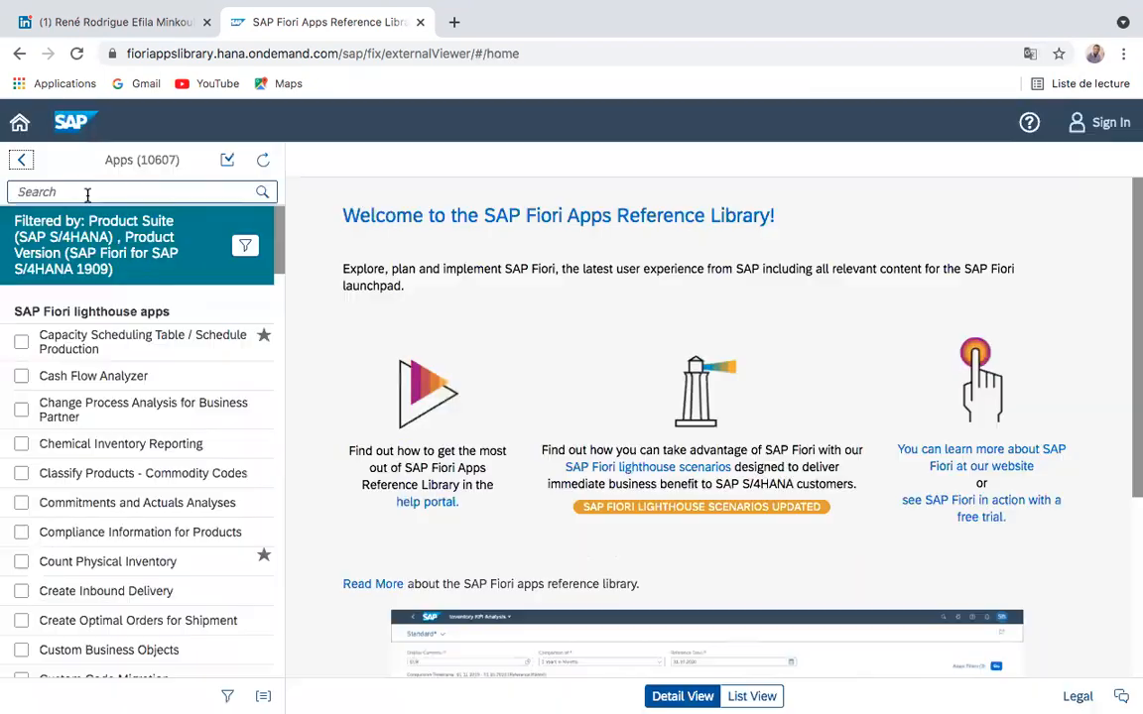
# Search the filtered apps for "Manage purchase requisition" and select Manage Purchase Requisitions / Process Purchase Requisitions.
pyautogui.click(88, 192)
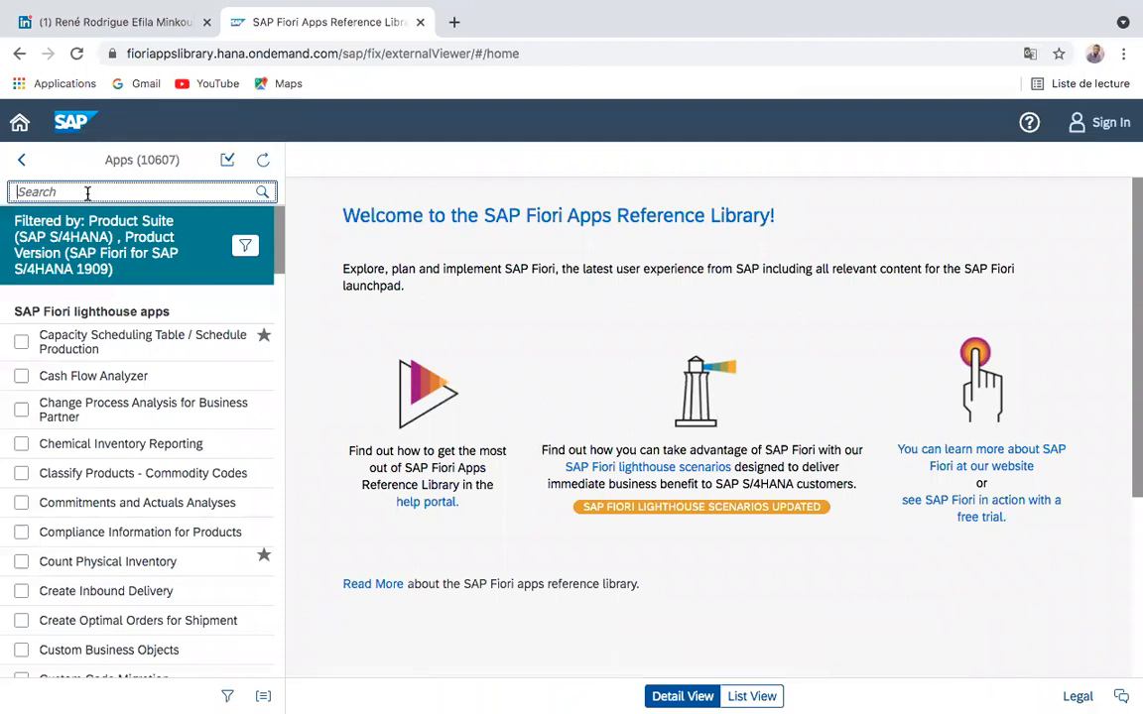
pyautogui.write('Mana')
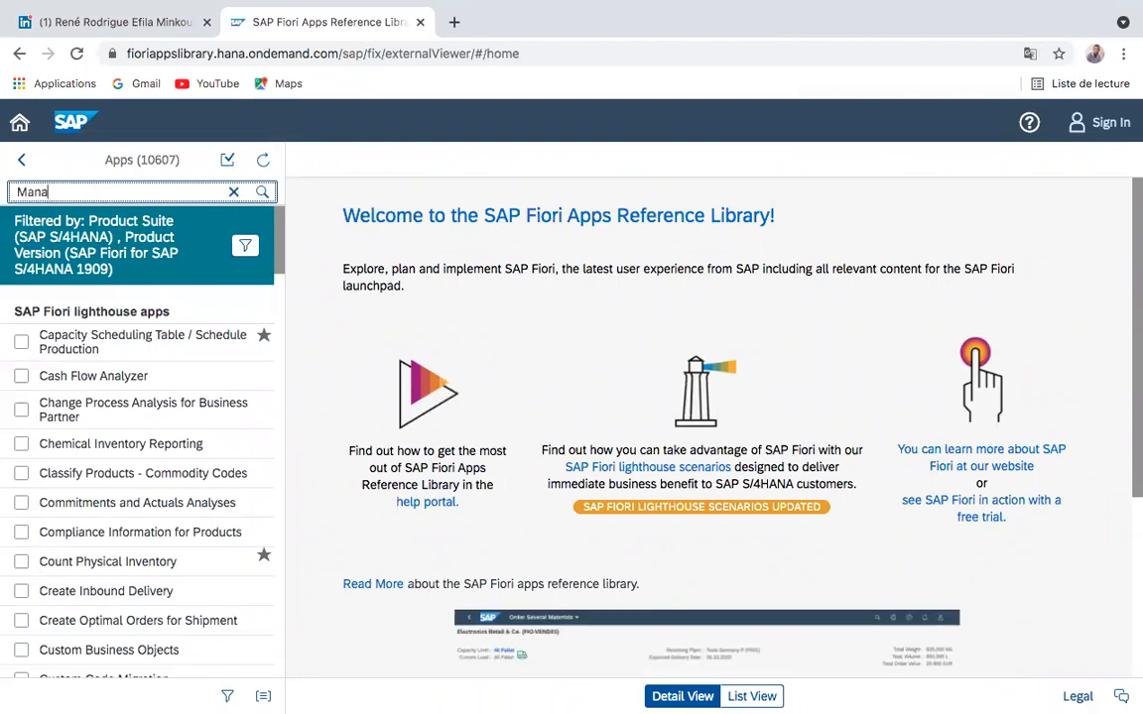
pyautogui.write('ge purchase ')
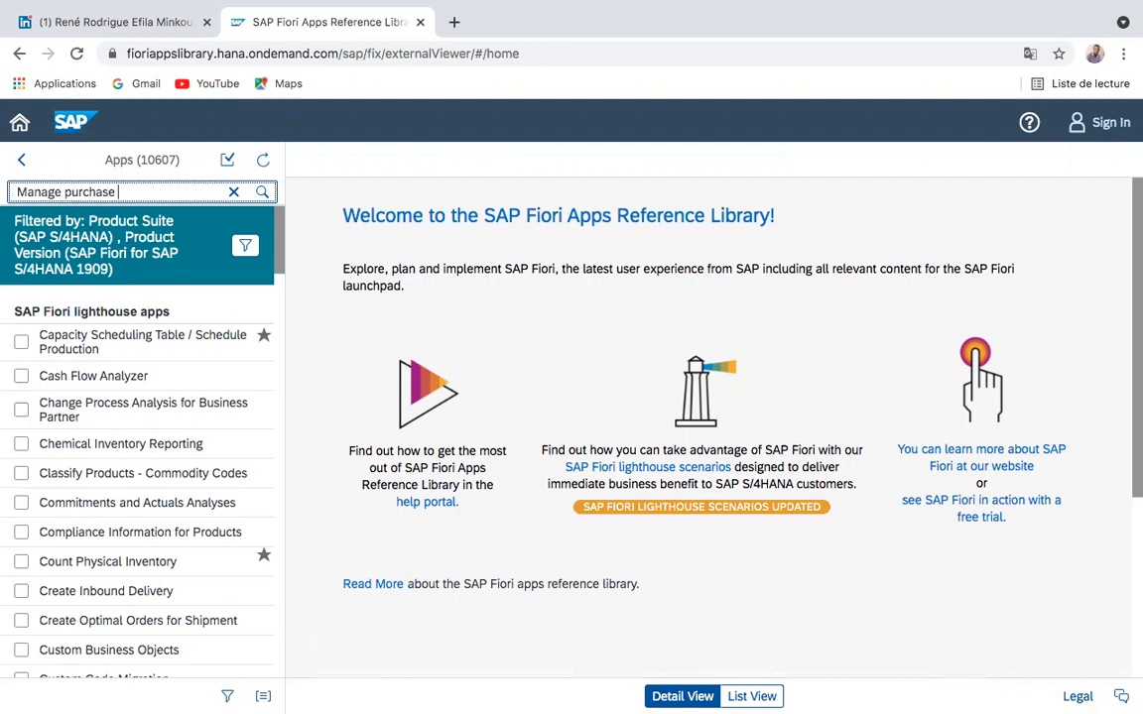
pyautogui.write('requisition')
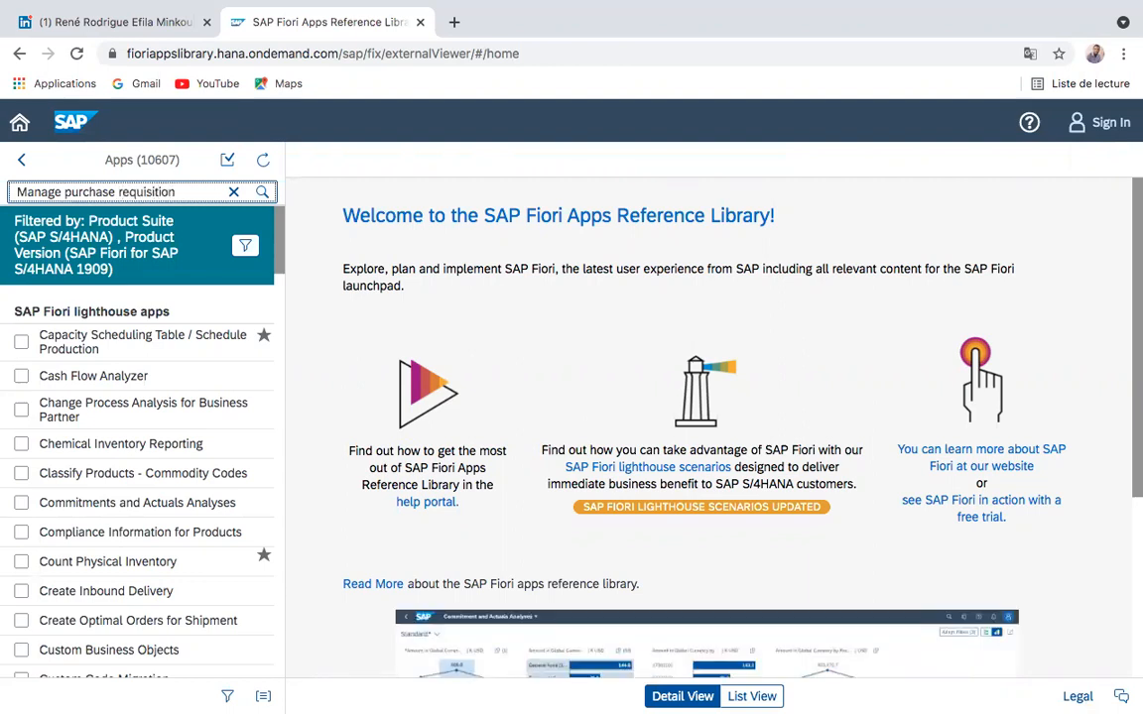
pyautogui.press('Return')
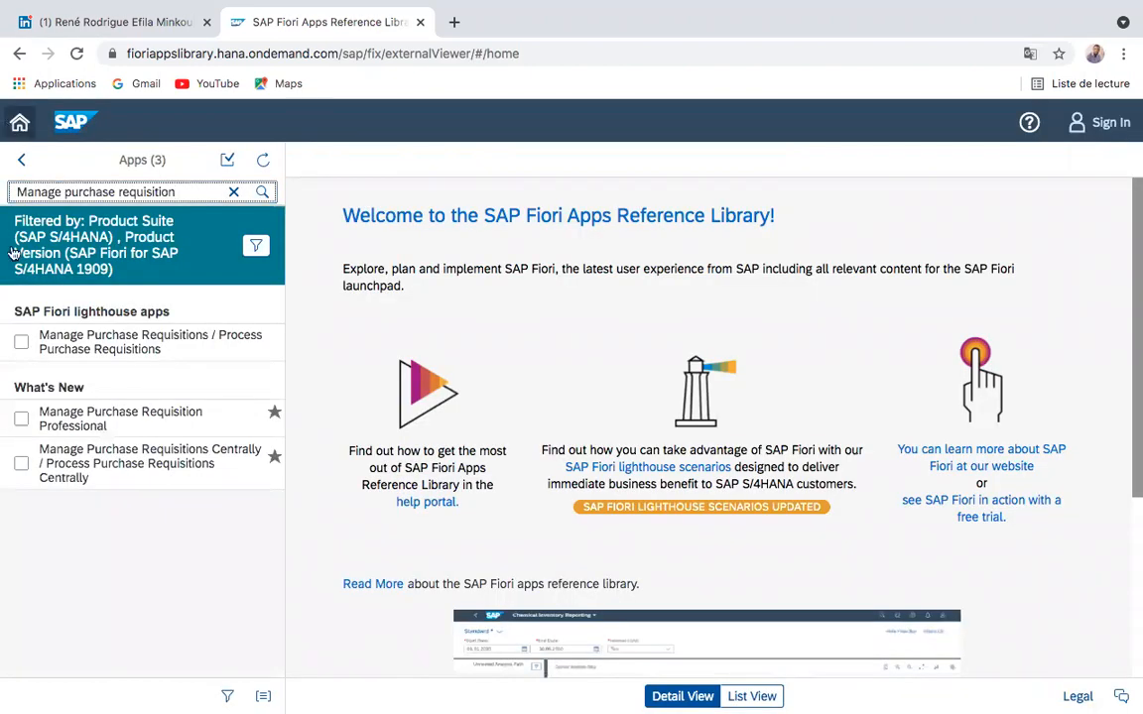
pyautogui.click(24, 347)
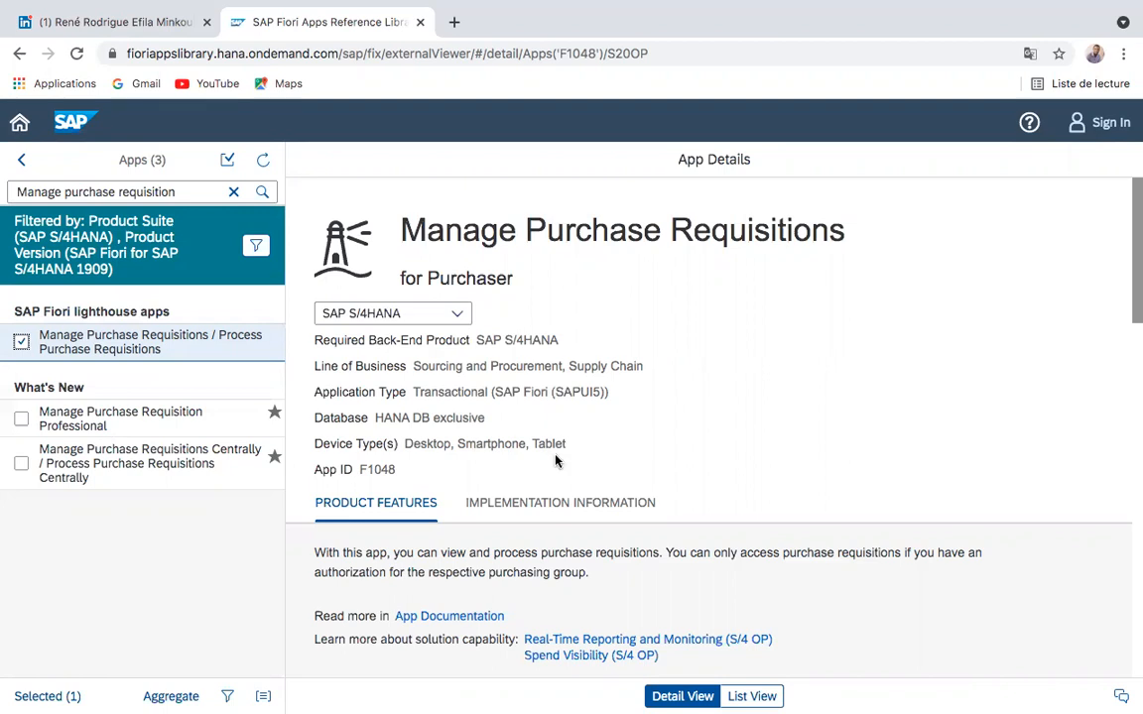
# Show the app's implementation information for the SAP S/4HANA 1909 delivery.
pyautogui.scroll(-2, 499, 408)
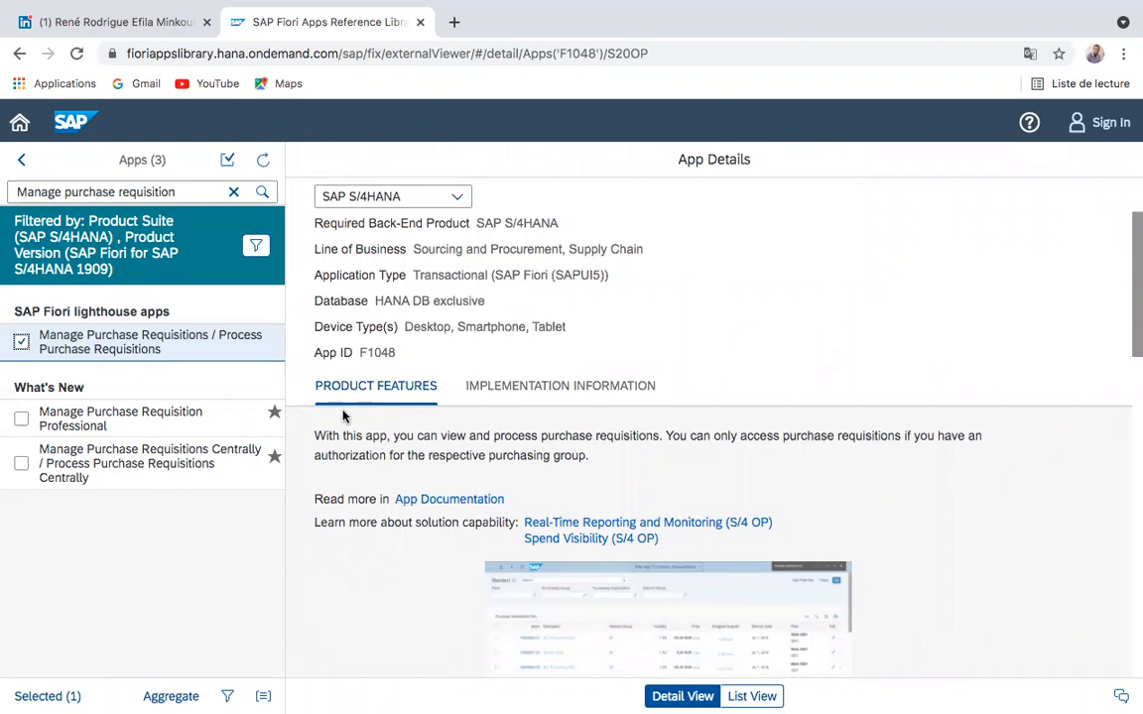
pyautogui.scroll(1, 612, 346)
pyautogui.scroll(-1, 611, 346)
pyautogui.scroll(-1, 545, 309)
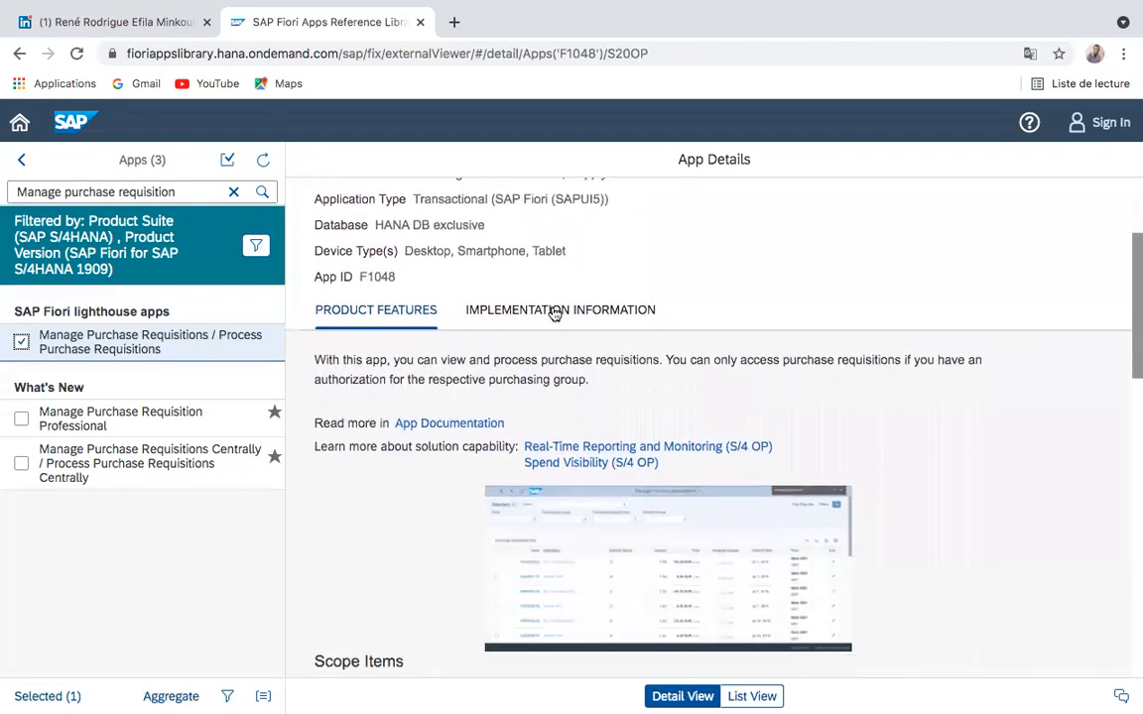
pyautogui.click(555, 311)
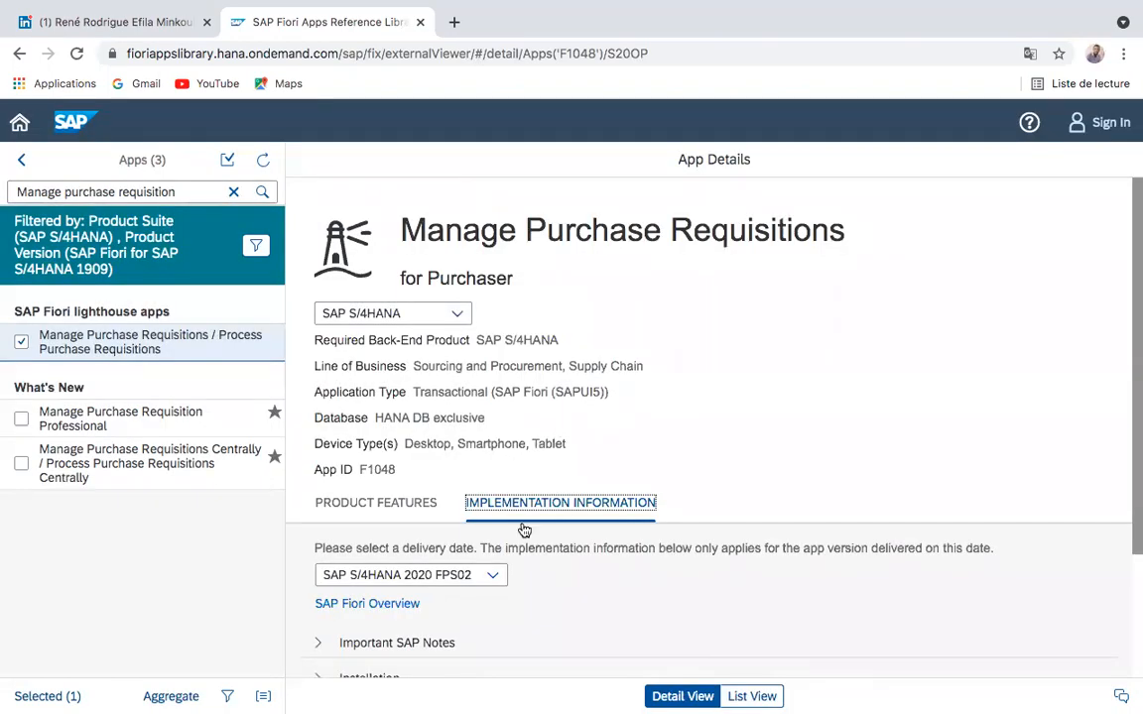
pyautogui.click(493, 576)
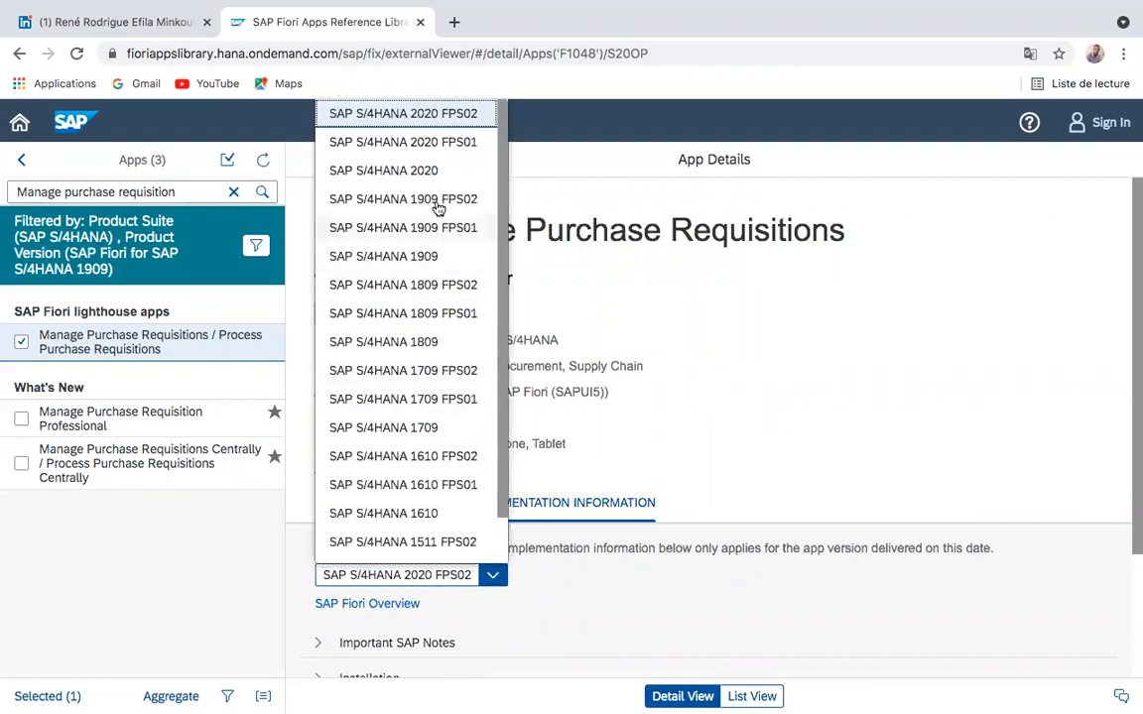
pyautogui.click(431, 257)
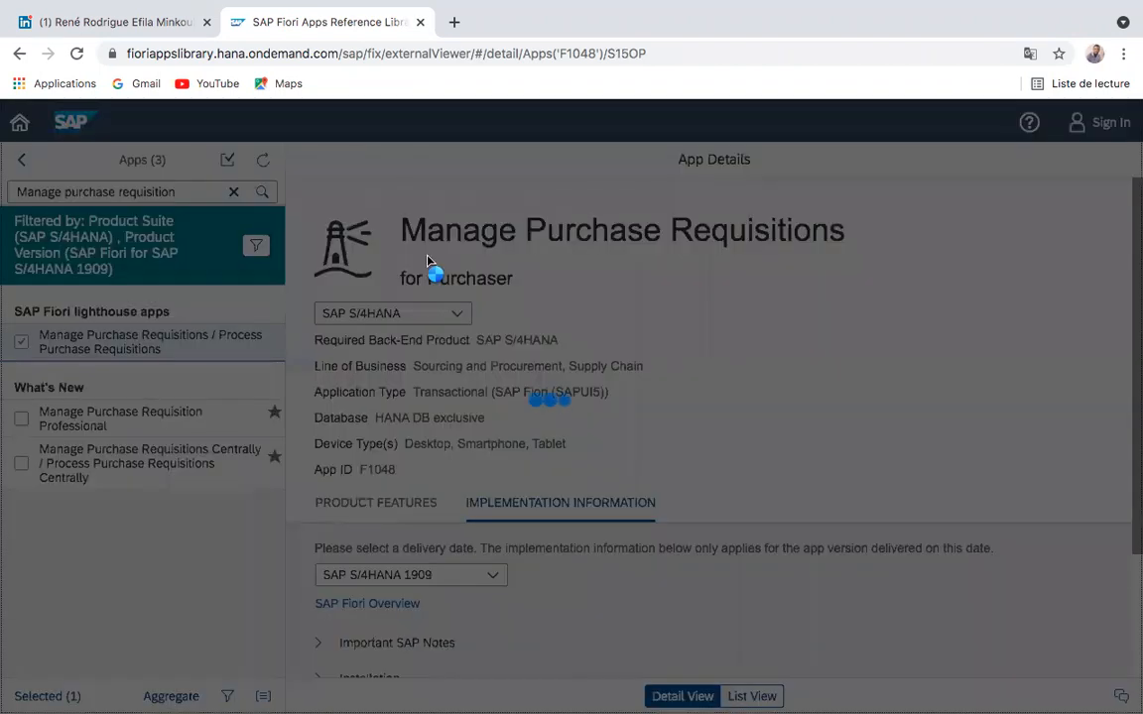
# Expand the Configuration details and examine the SAPUI5 application, OData service and SAP Fiori launchpad data.
pyautogui.scroll(-3, 776, 426)
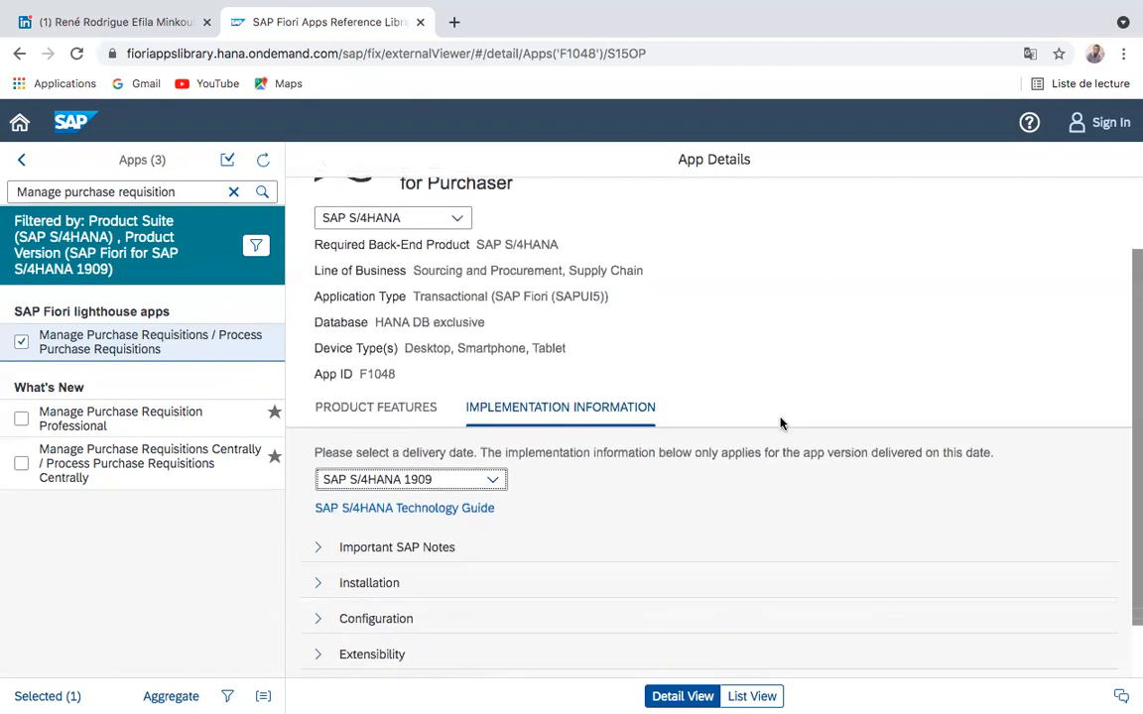
pyautogui.scroll(1, 777, 424)
pyautogui.scroll(-1, 777, 423)
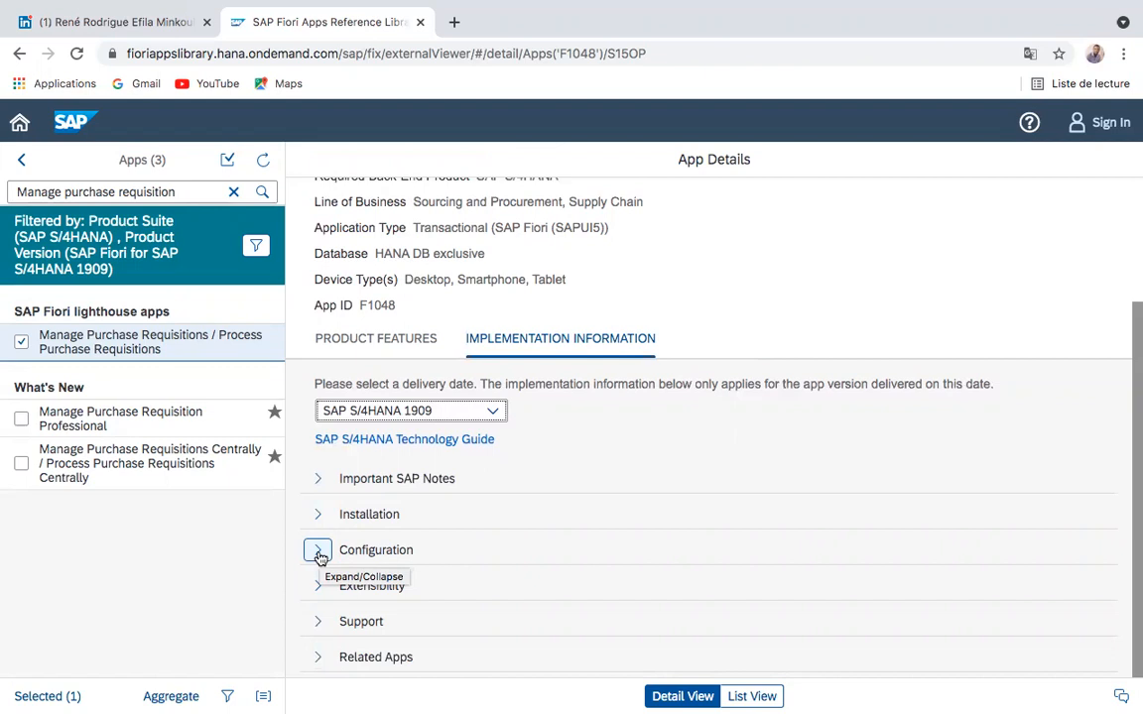
pyautogui.click(317, 551)
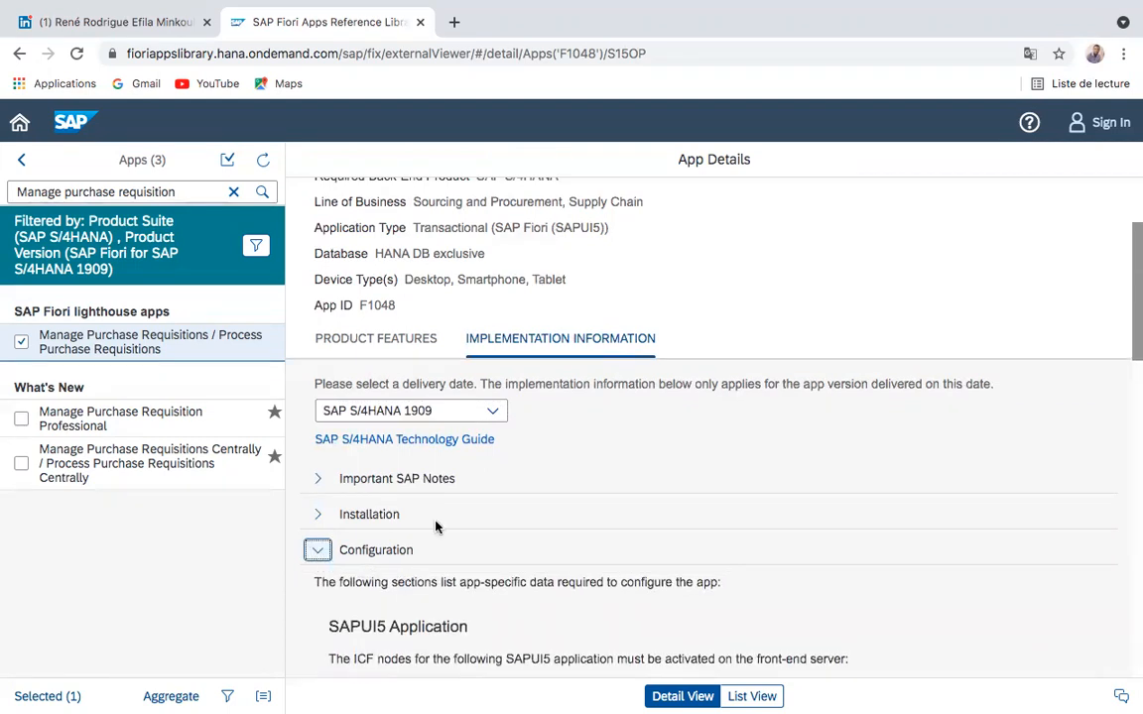
pyautogui.scroll(-5, 491, 516)
pyautogui.scroll(1, 491, 515)
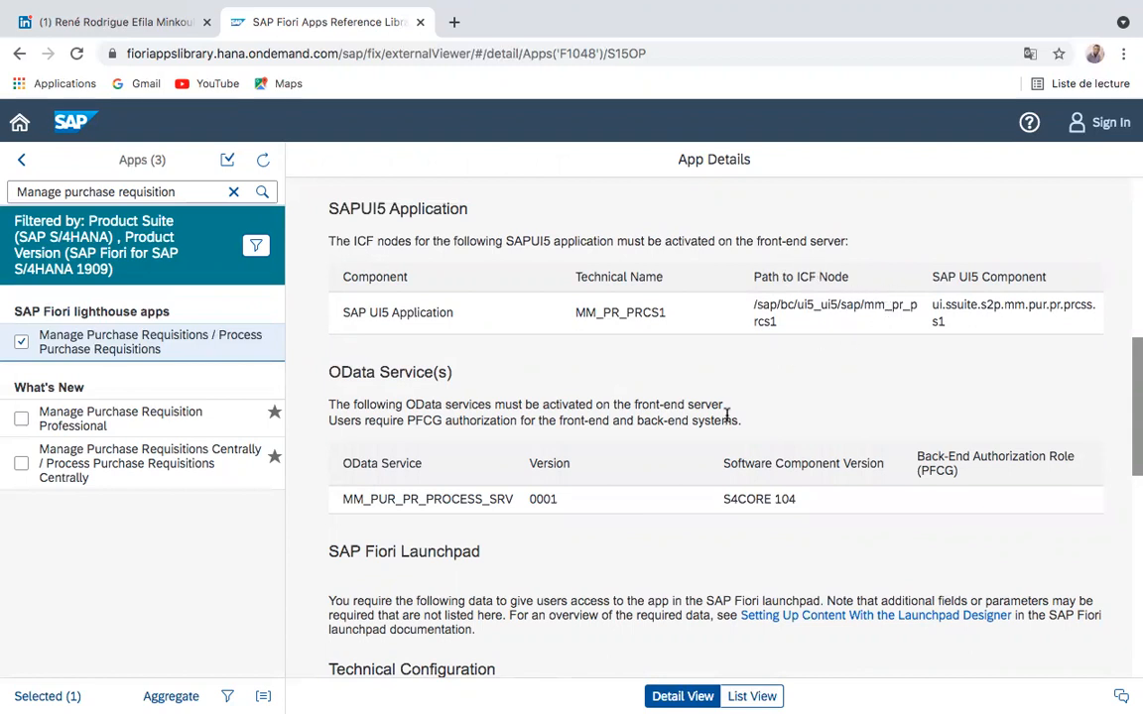
pyautogui.scroll(-5, 729, 415)
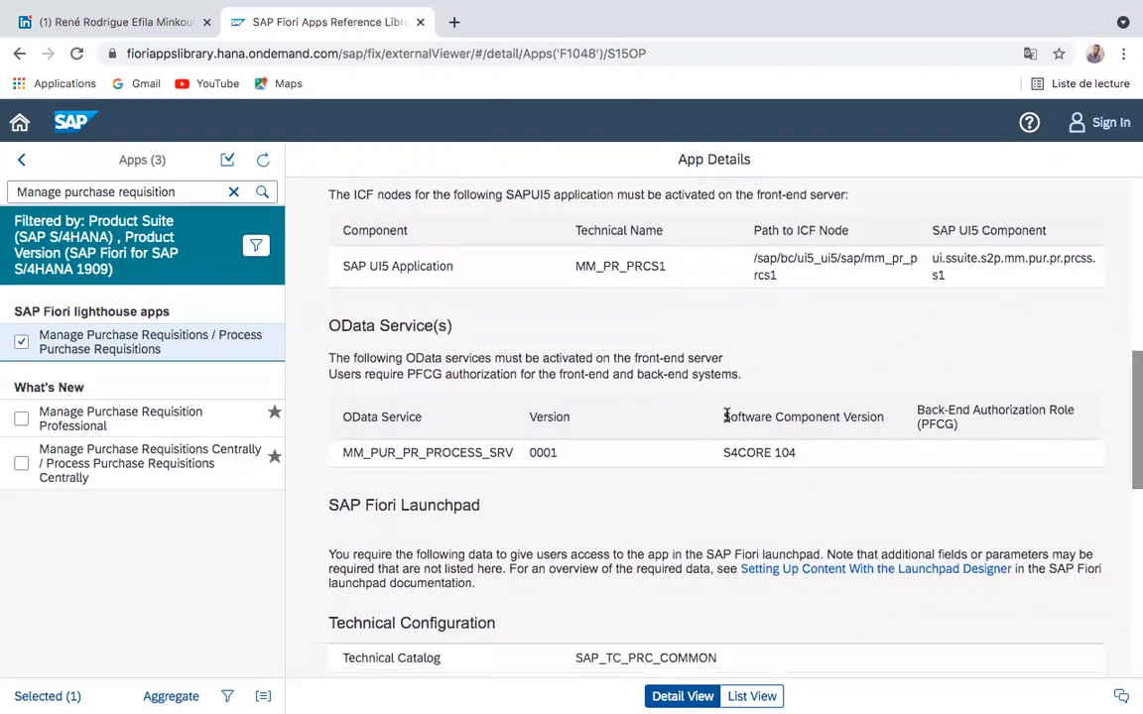
pyautogui.scroll(1, 732, 413)
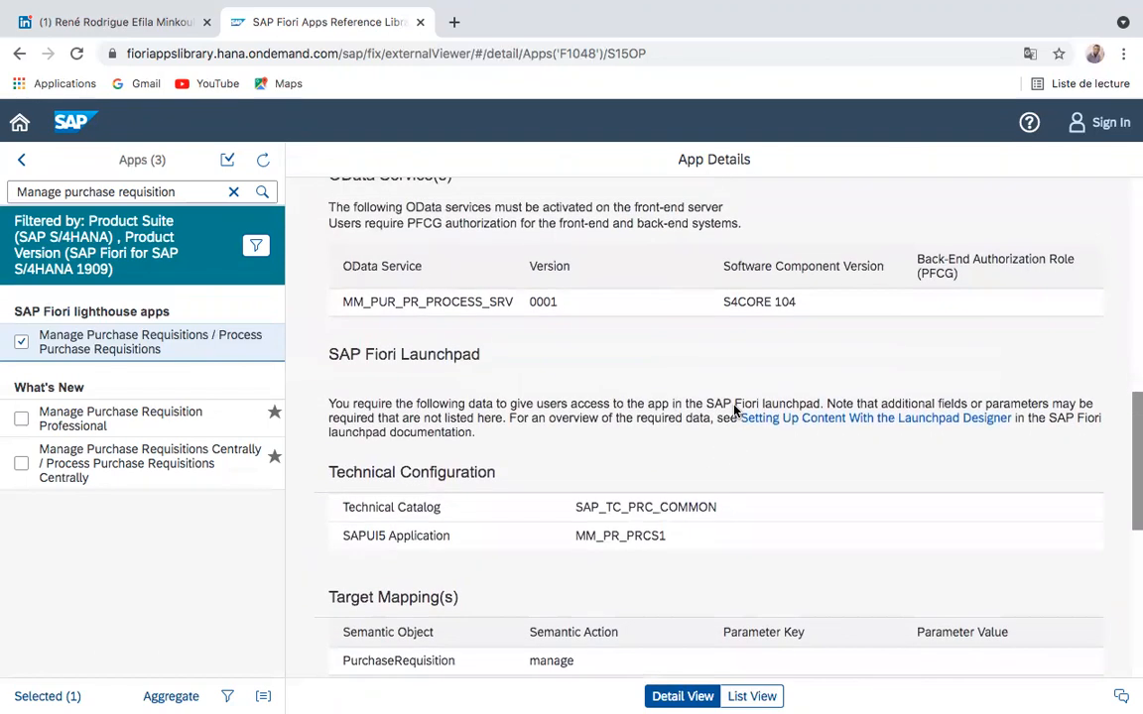
# Examine the app's OData service, technical configuration, business catalog, business group and business role in the configuration details.
pyautogui.scroll(1, 734, 406)
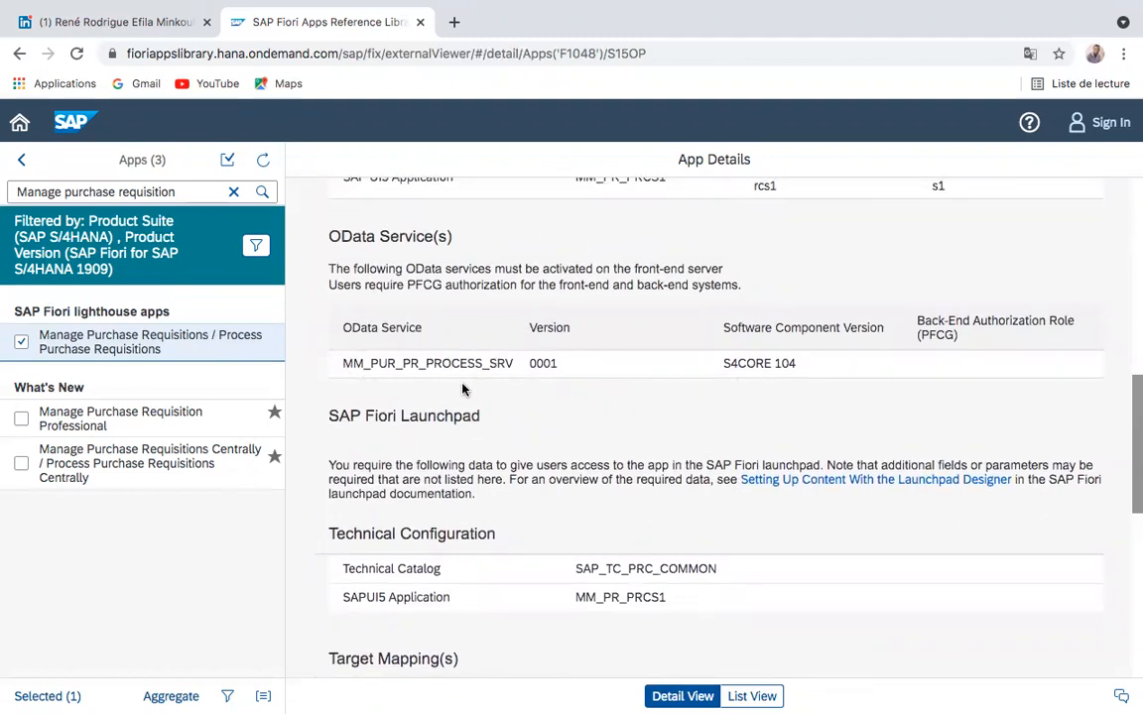
pyautogui.scroll(-10, 627, 389)
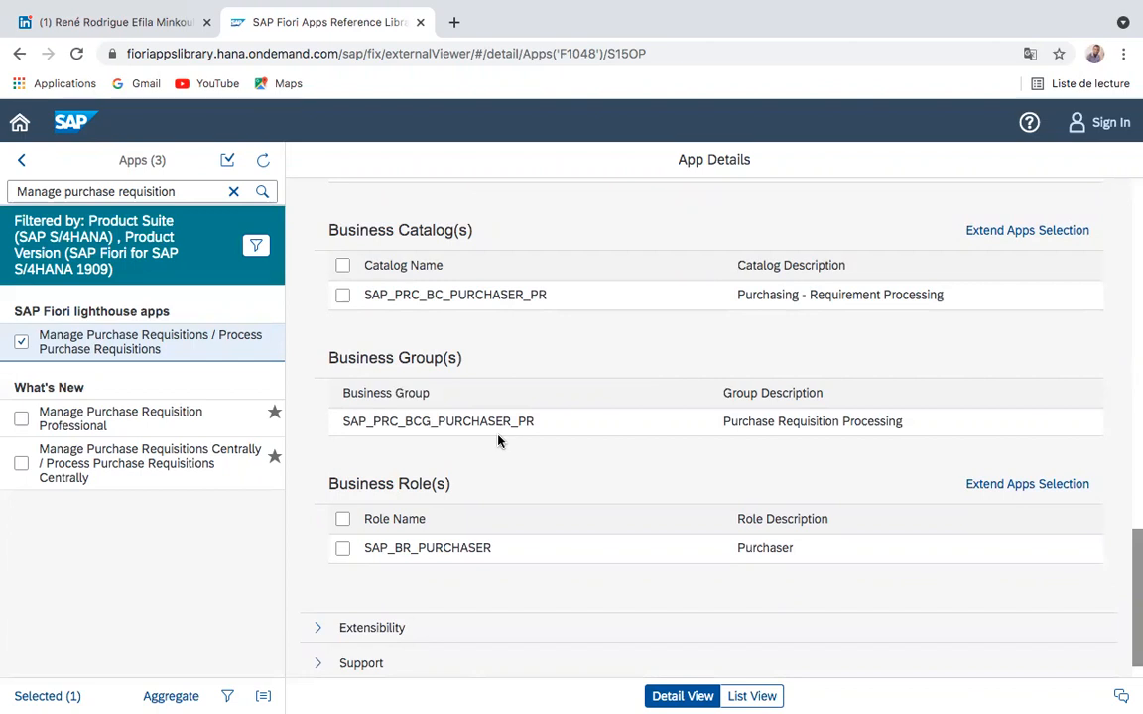
pyautogui.scroll(-1, 499, 440)
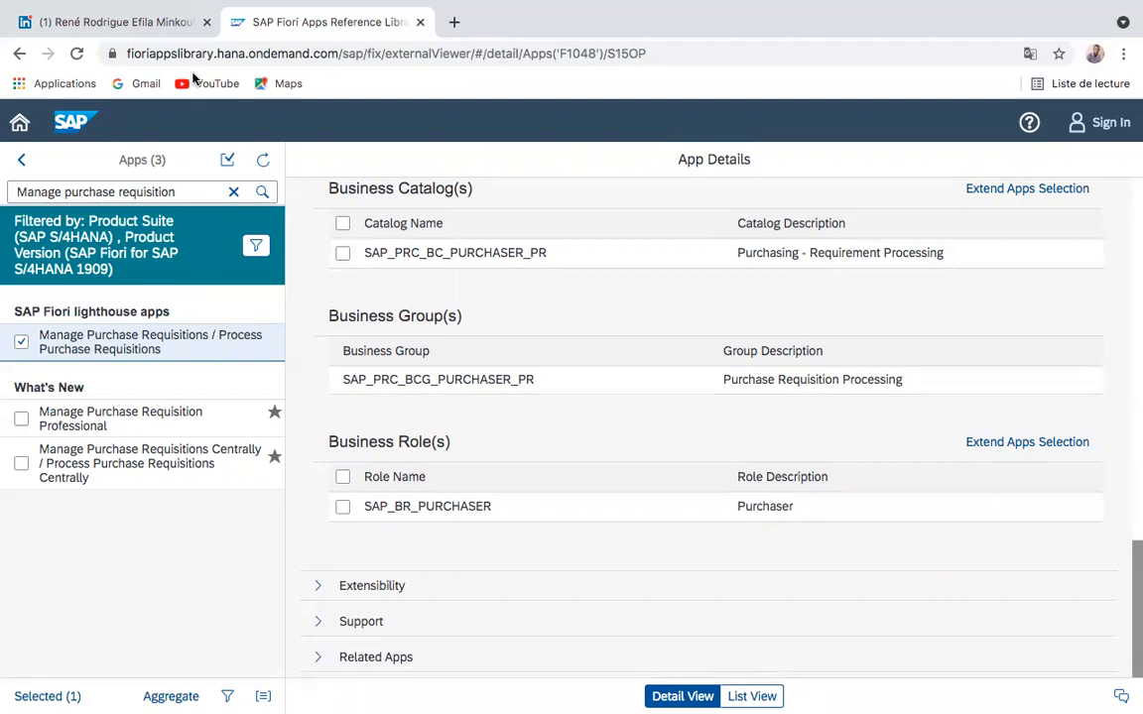
# Switch to the SAP system in Microsoft Remote Desktop at full screen and start transaction stc01.
pyautogui.moveTo(98, 5)
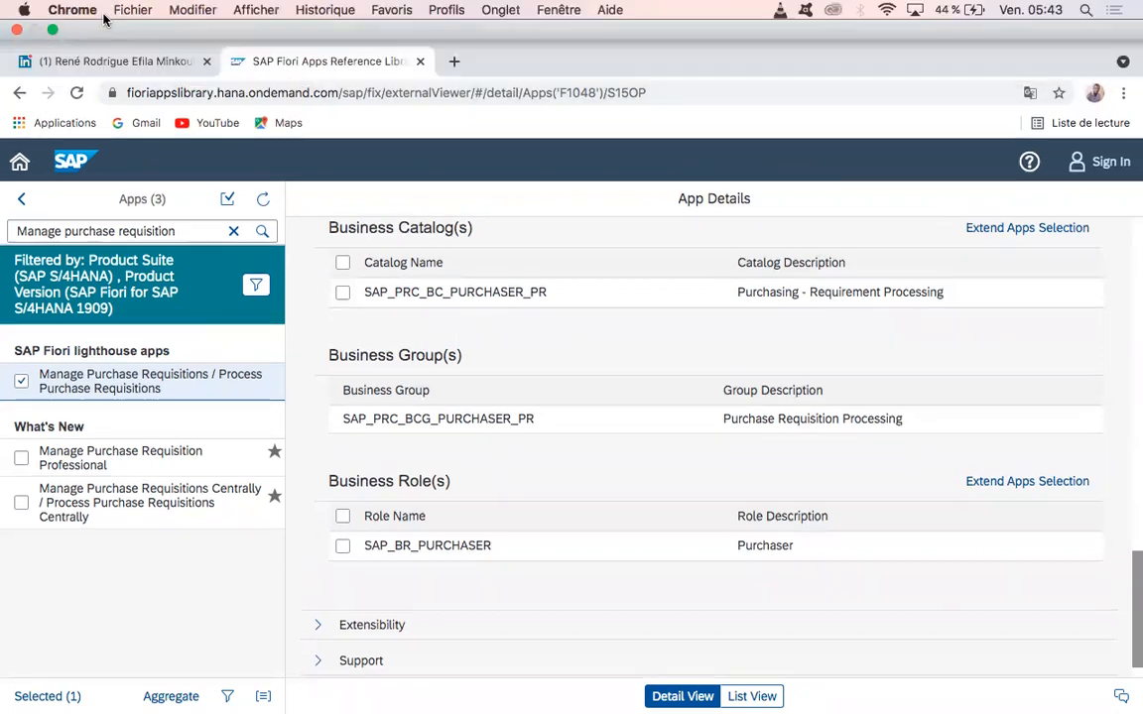
pyautogui.click(54, 31)
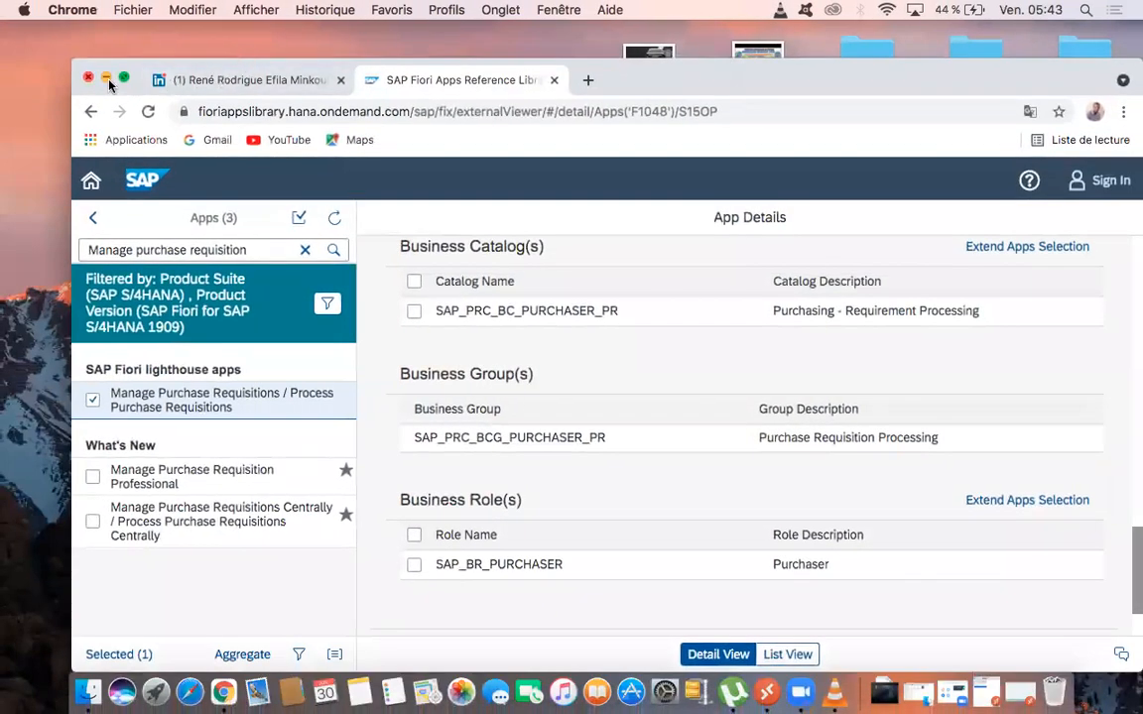
pyautogui.click(107, 79)
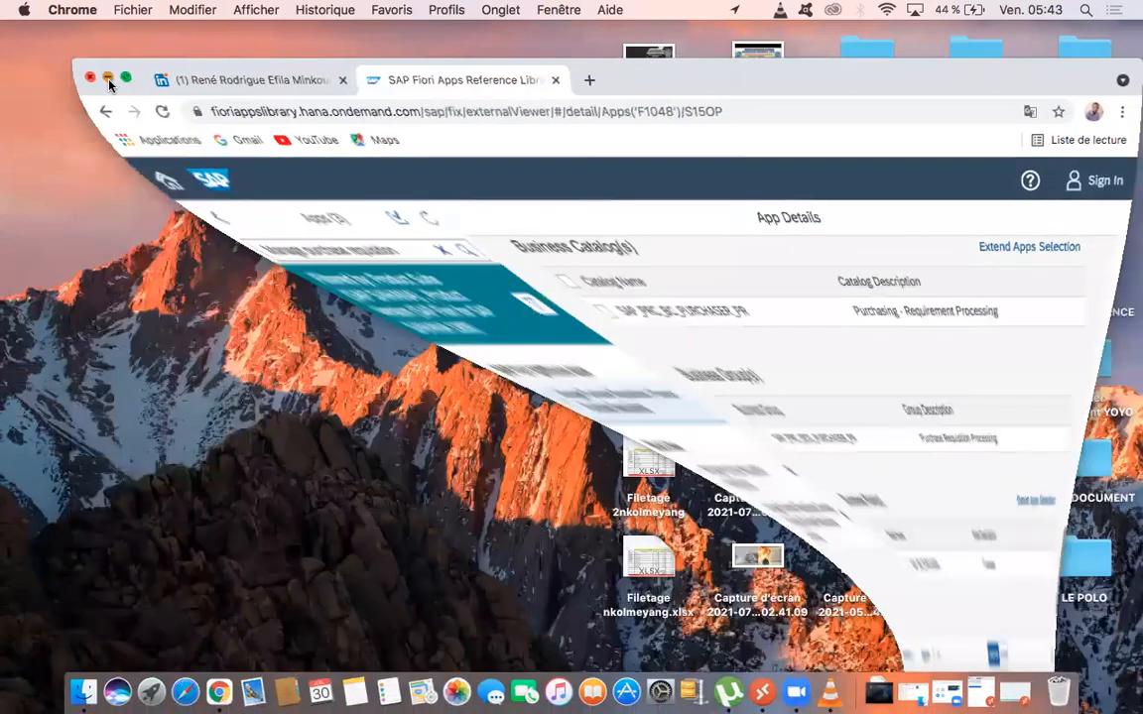
pyautogui.click(967, 692)
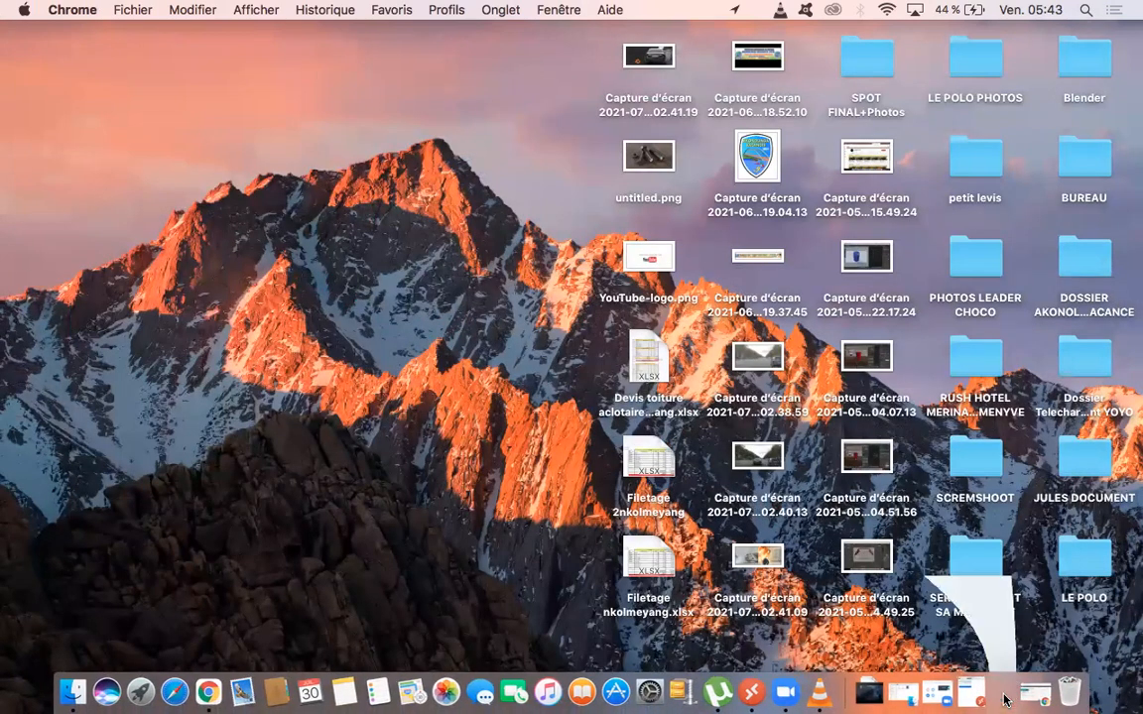
pyautogui.click(238, 129)
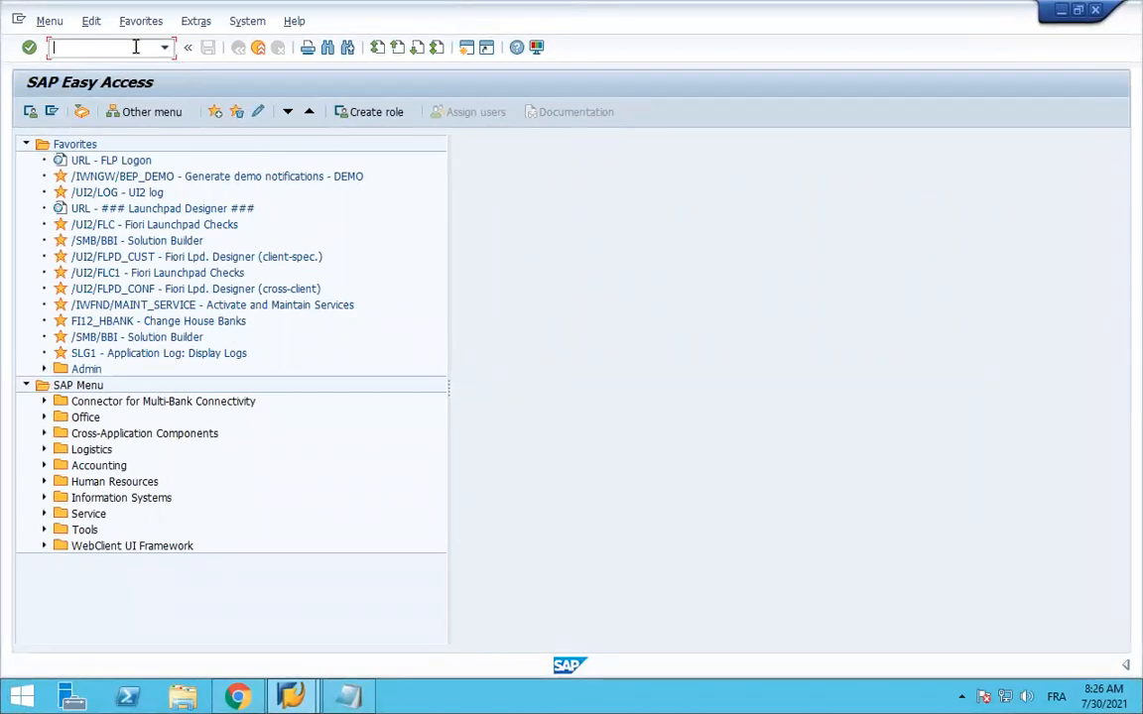
pyautogui.write('stc01')
pyautogui.press('Return')
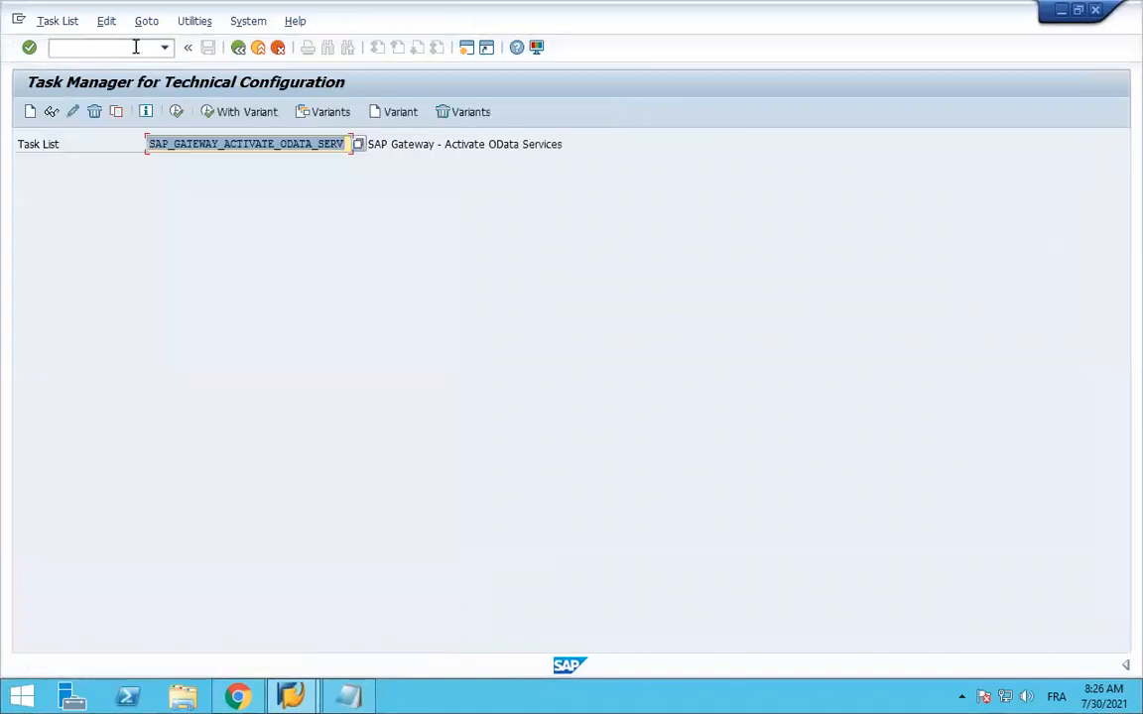
# Replace the task list with SAP_BASIS_ACTIVATE_ICF_NODES in the Task Manager for Technical Configuration.
pyautogui.click(344, 144)
pyautogui.press('BackSpace')
pyautogui.press('BackSpace')
pyautogui.press('BackSpace')
pyautogui.press('BackSpace')
pyautogui.press('BackSpace')
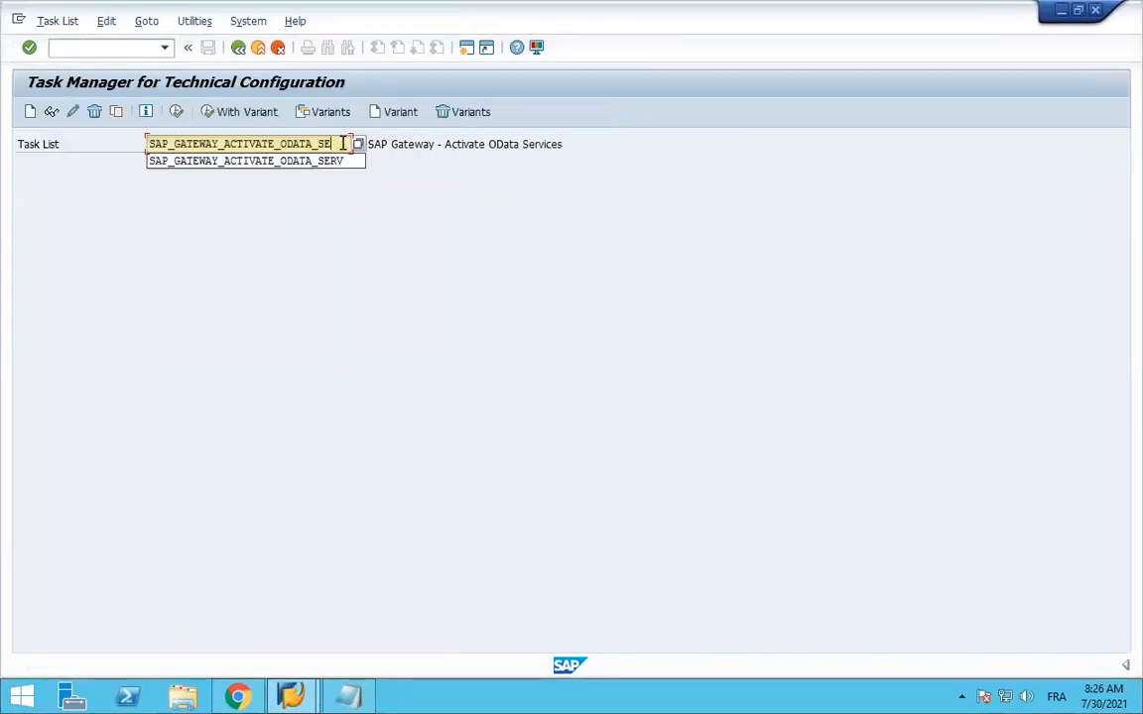
pyautogui.press('BackSpace')
pyautogui.press('BackSpace')
pyautogui.press('BackSpace')
pyautogui.press('BackSpace')
pyautogui.press('BackSpace')
pyautogui.press('BackSpace')
pyautogui.press('BackSpace')
pyautogui.press('BackSpace')
pyautogui.press('BackSpace')
pyautogui.press('BackSpace')
pyautogui.press('BackSpace')
pyautogui.press('BackSpace')
pyautogui.press('BackSpace')
pyautogui.press('BackSpace')
pyautogui.press('BackSpace')
pyautogui.press('BackSpace')
pyautogui.press('BackSpace')
pyautogui.press('BackSpace')
pyautogui.press('BackSpace')
pyautogui.press('BackSpace')
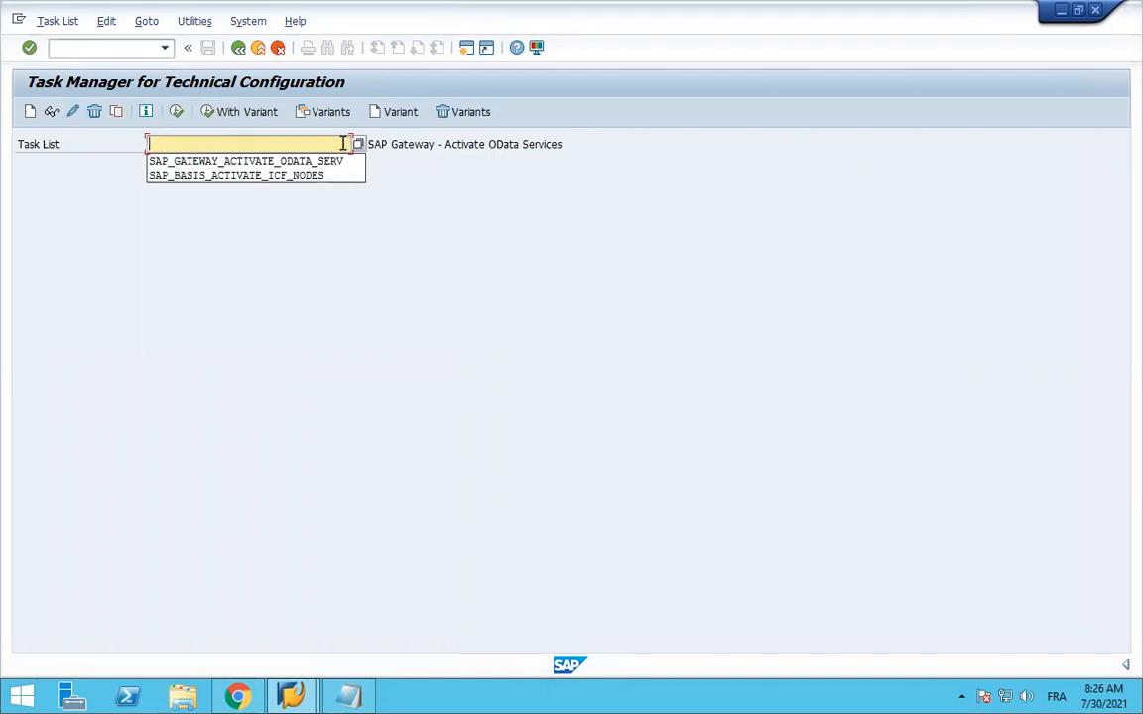
pyautogui.press('BackSpace')
pyautogui.write('a')
pyautogui.write('ap')
pyautogui.write('_bas')
pyautogui.write('is')
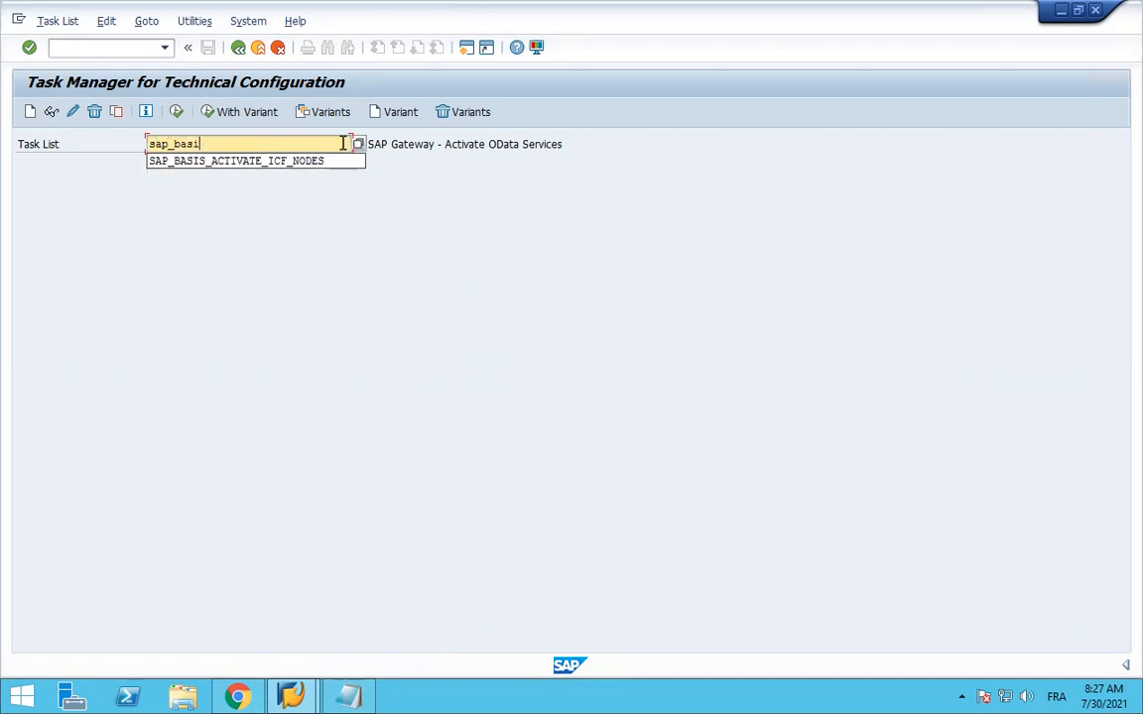
pyautogui.click(282, 161)
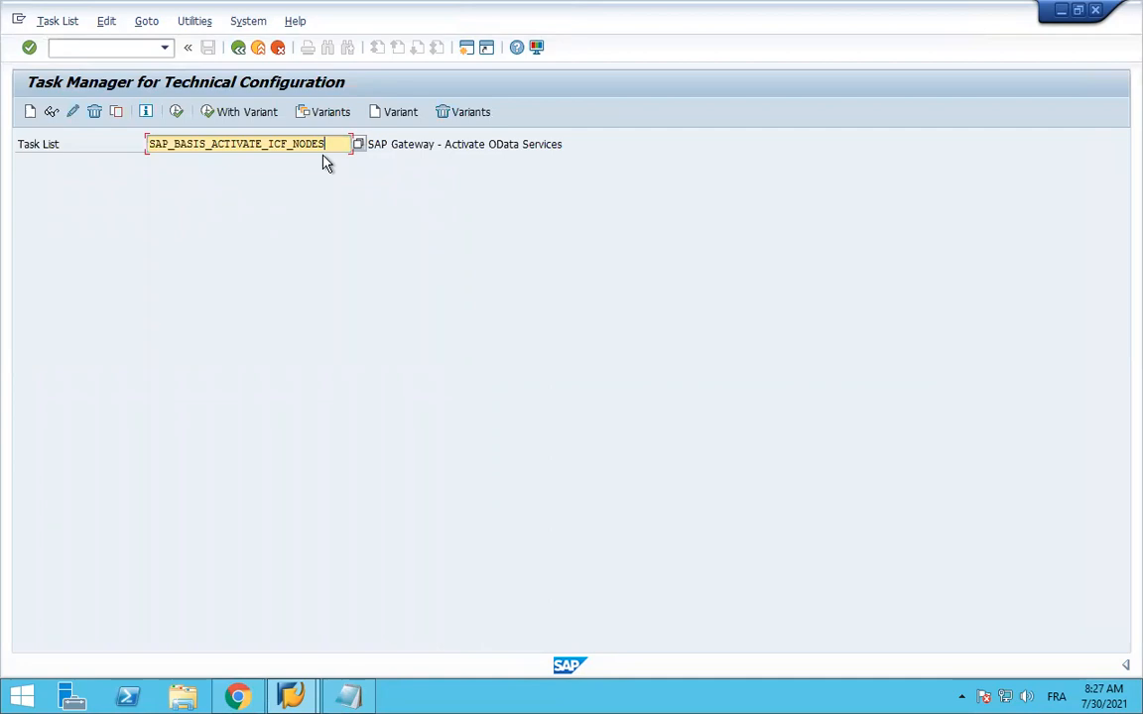
pyautogui.press('Return')
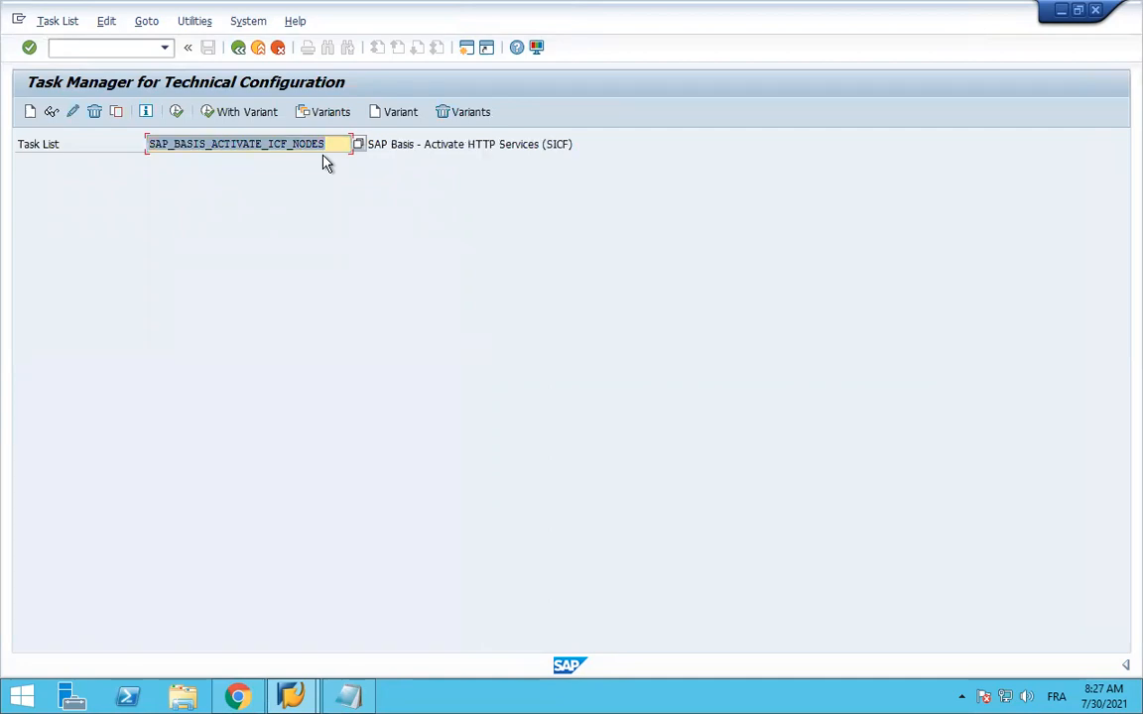
# Generate a task list run, include the Activate HTTP Services (SICF) task and open its parameters for editing.
pyautogui.click(179, 116)
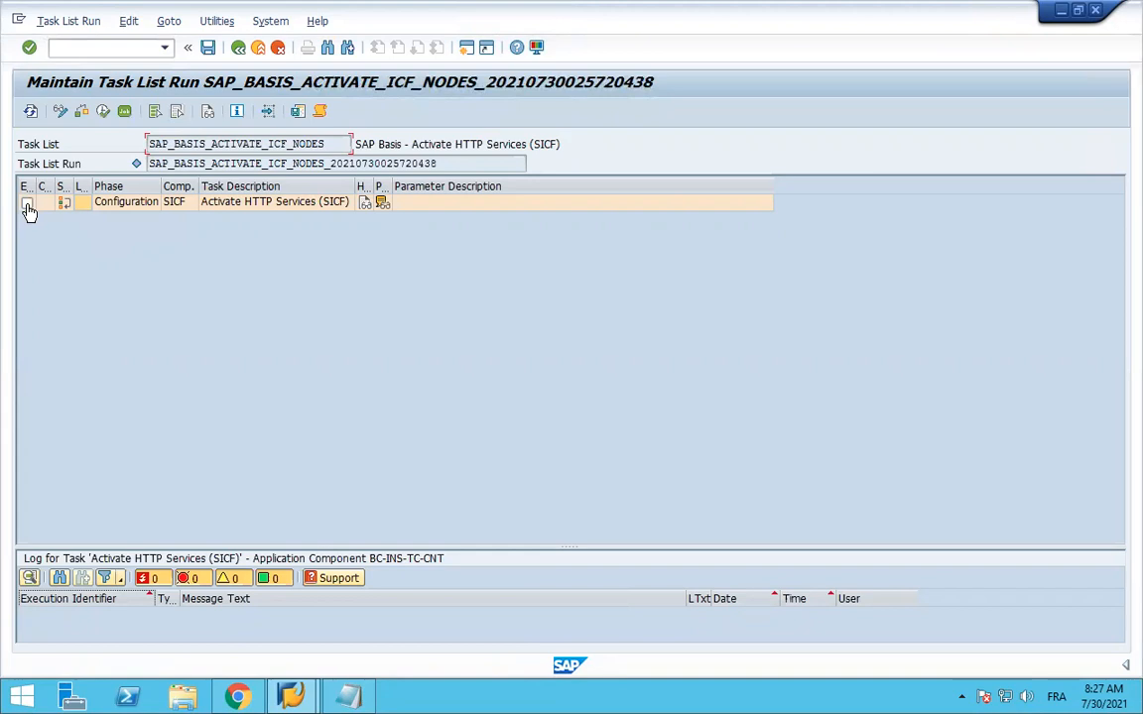
pyautogui.click(26, 203)
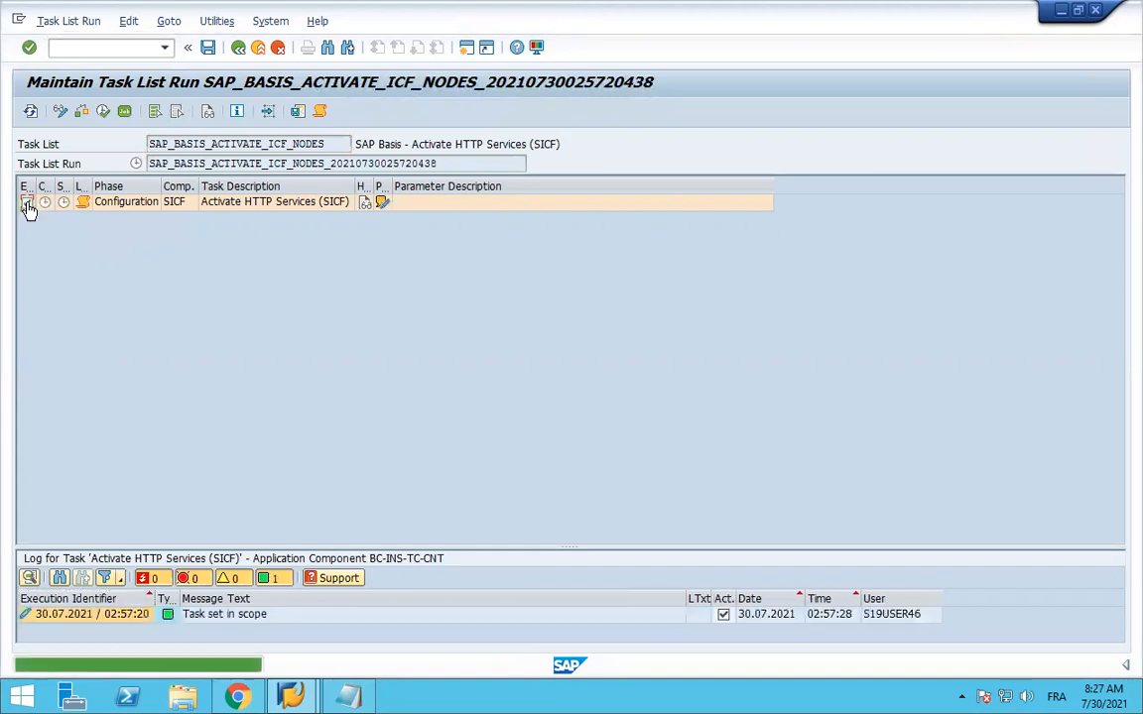
pyautogui.click(383, 204)
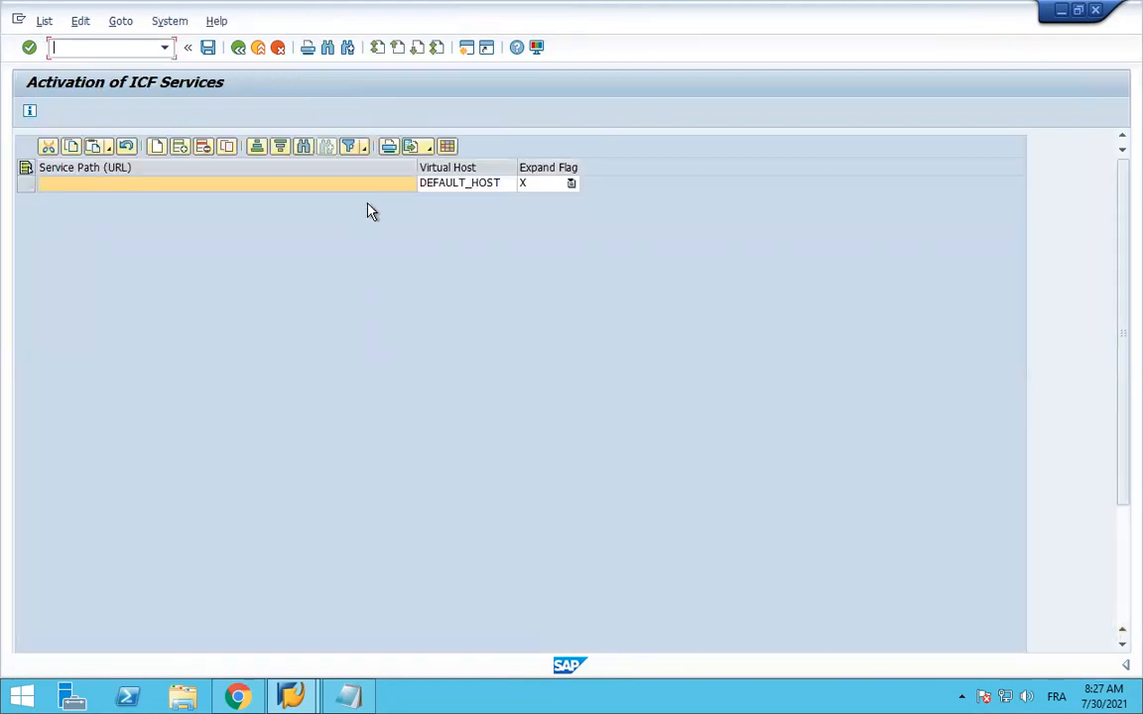
# Switch to Chrome and look up the SAPUI5 application's path to ICF node in the app's configuration details.
pyautogui.click(48, 30)
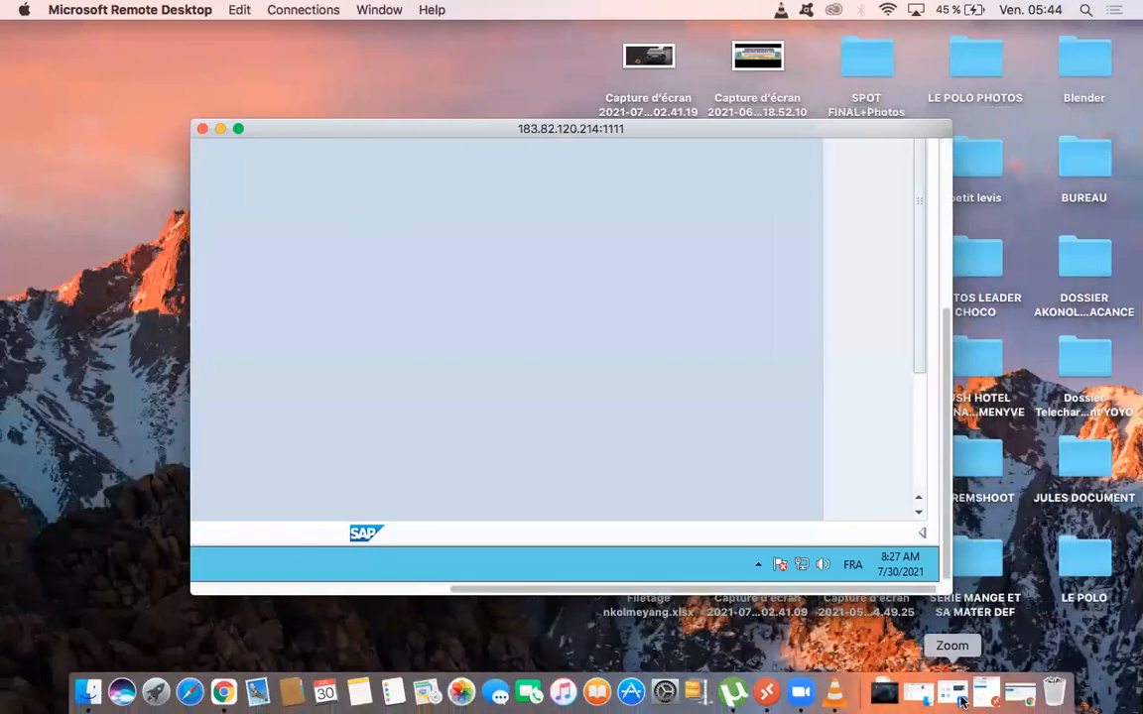
pyautogui.click(1020, 699)
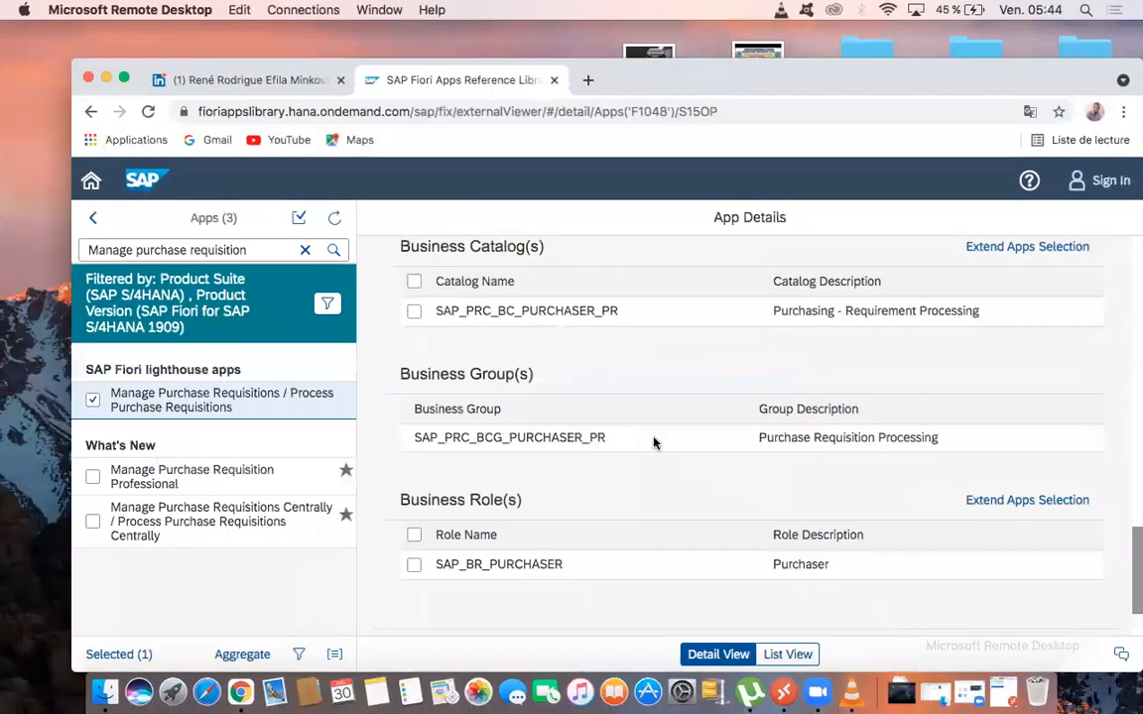
pyautogui.scroll(-1, 544, 324)
pyautogui.scroll(4, 545, 326)
pyautogui.scroll(10, 544, 324)
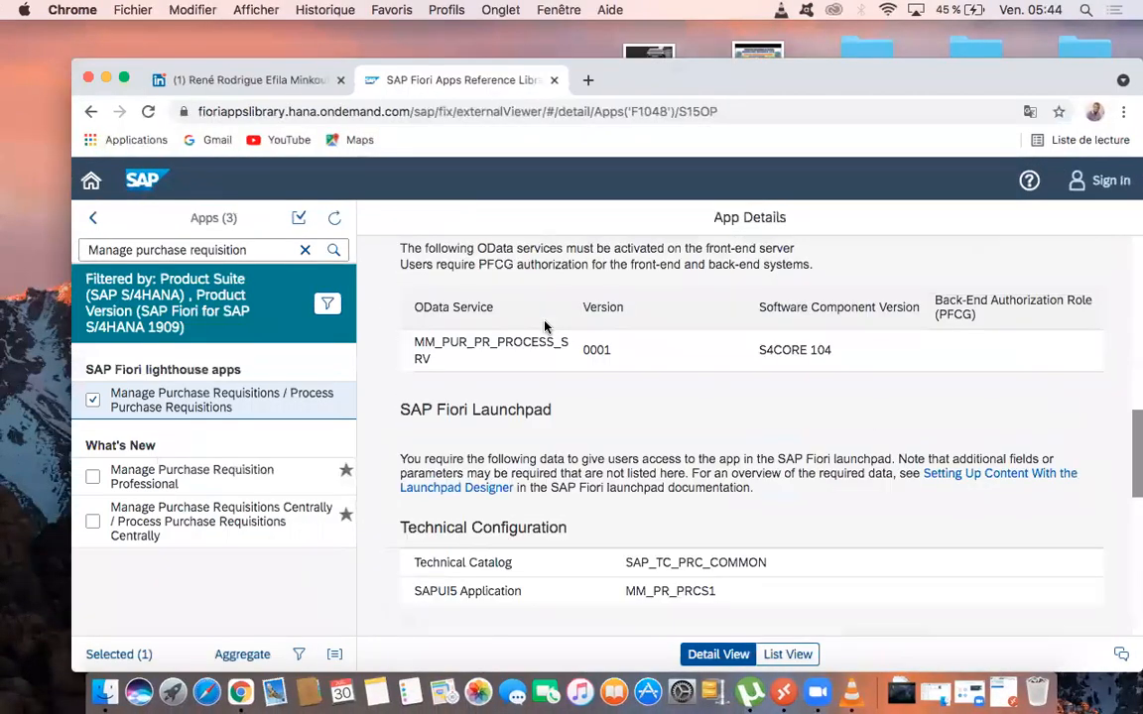
pyautogui.scroll(-3, 544, 323)
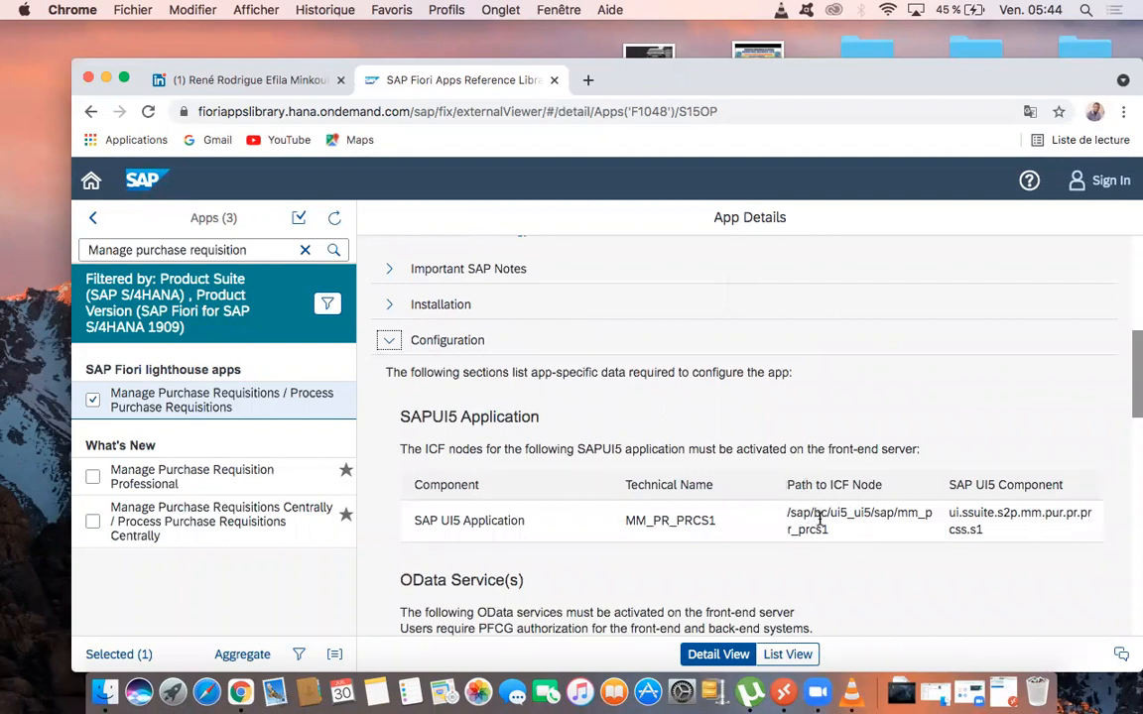
# Return to the remote SAP session, enter the service path /sap/bc/ui5_ui5/sap/mm_pr_prcs1 for DEFAULT_HOST and save the ICF services.
pyautogui.click(107, 79)
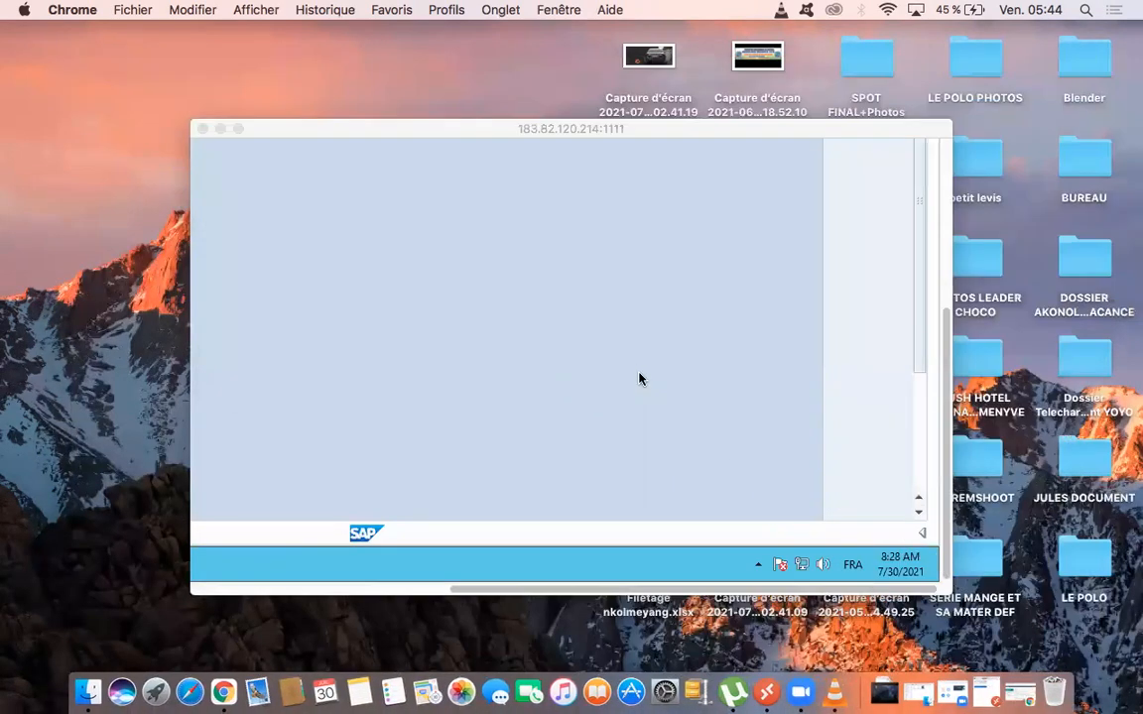
pyautogui.click(237, 130)
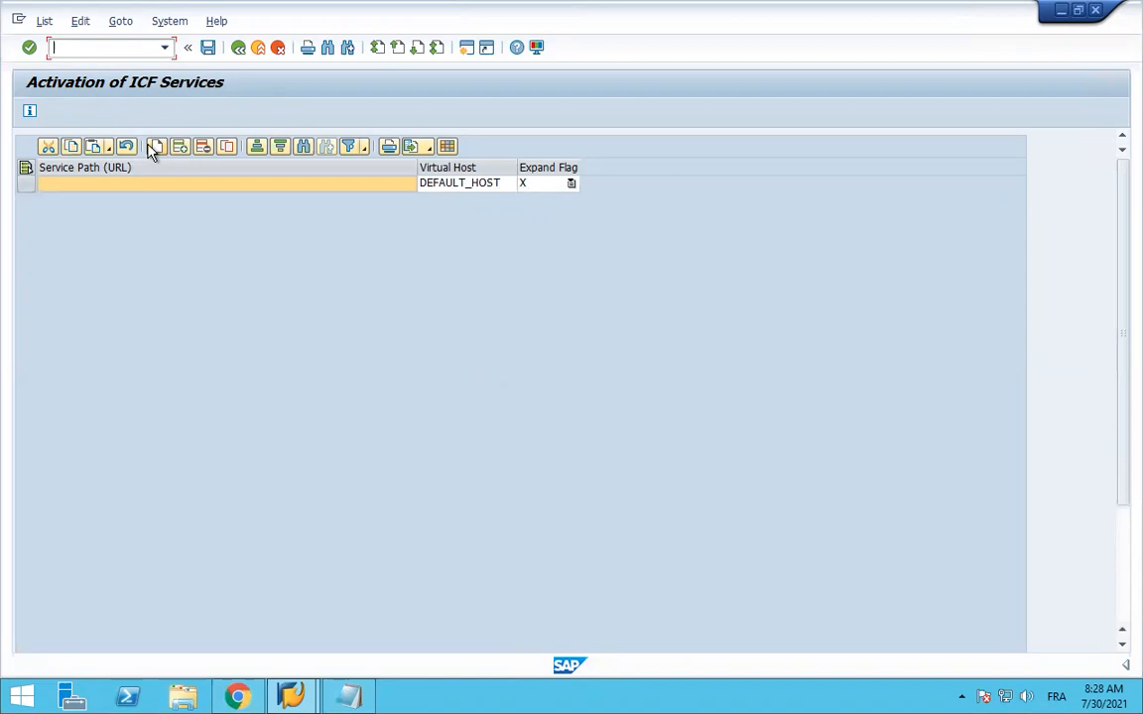
pyautogui.click(127, 187)
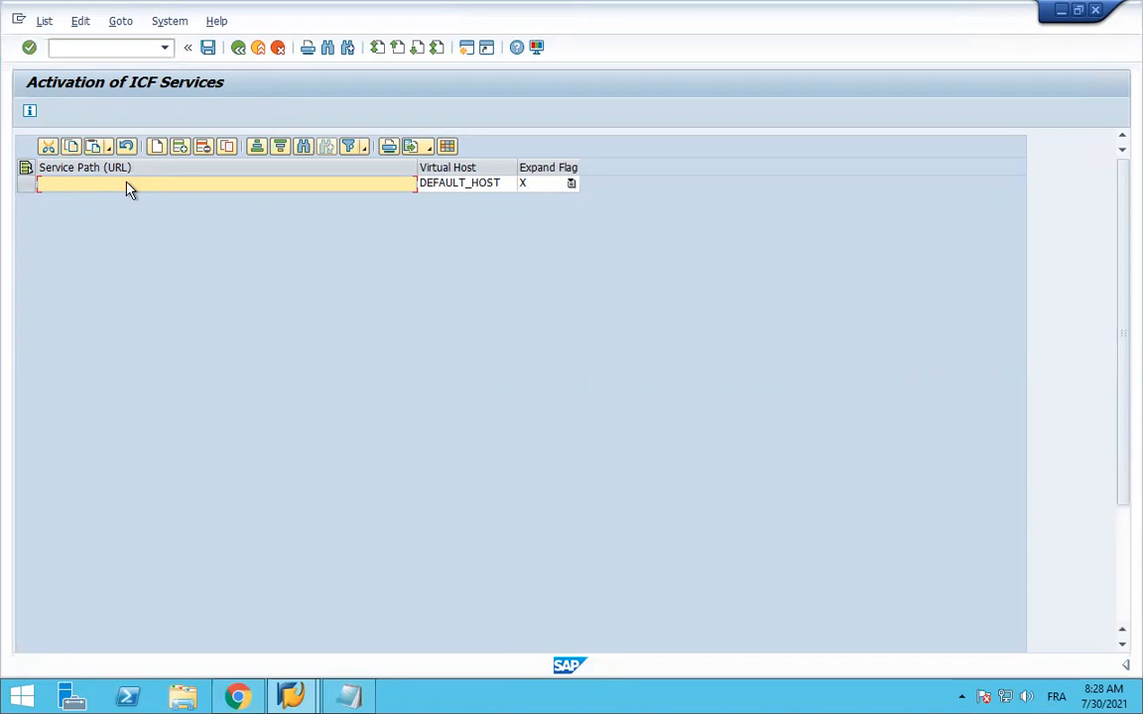
pyautogui.write('/')
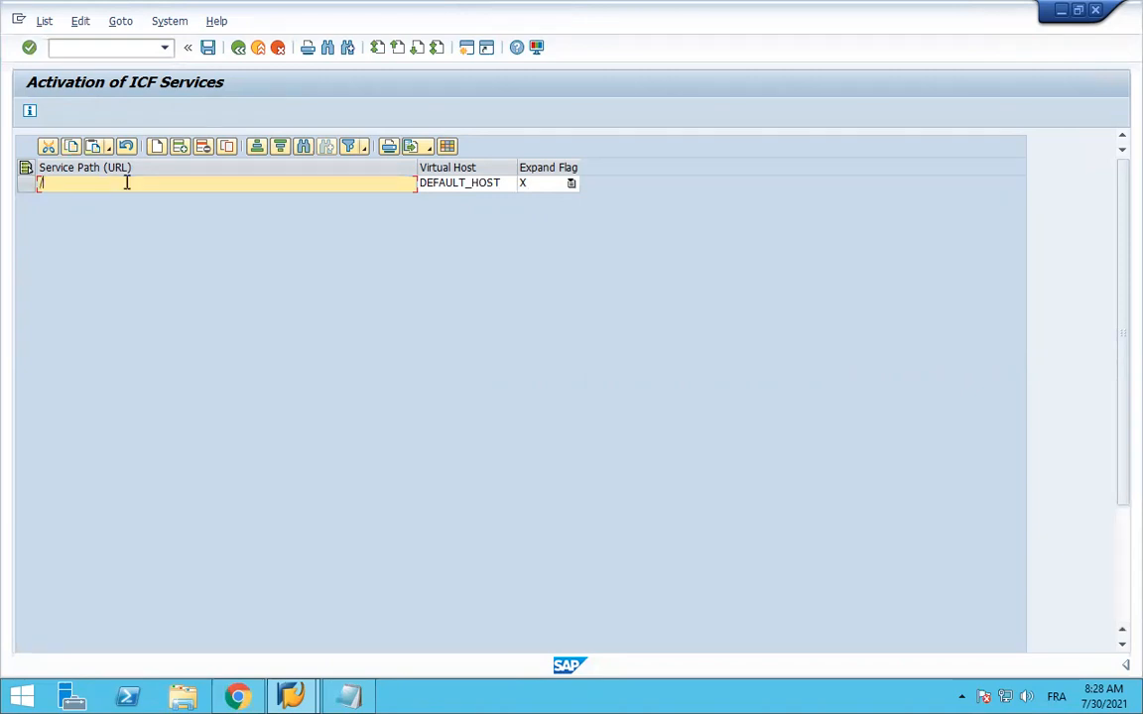
pyautogui.write('sap/')
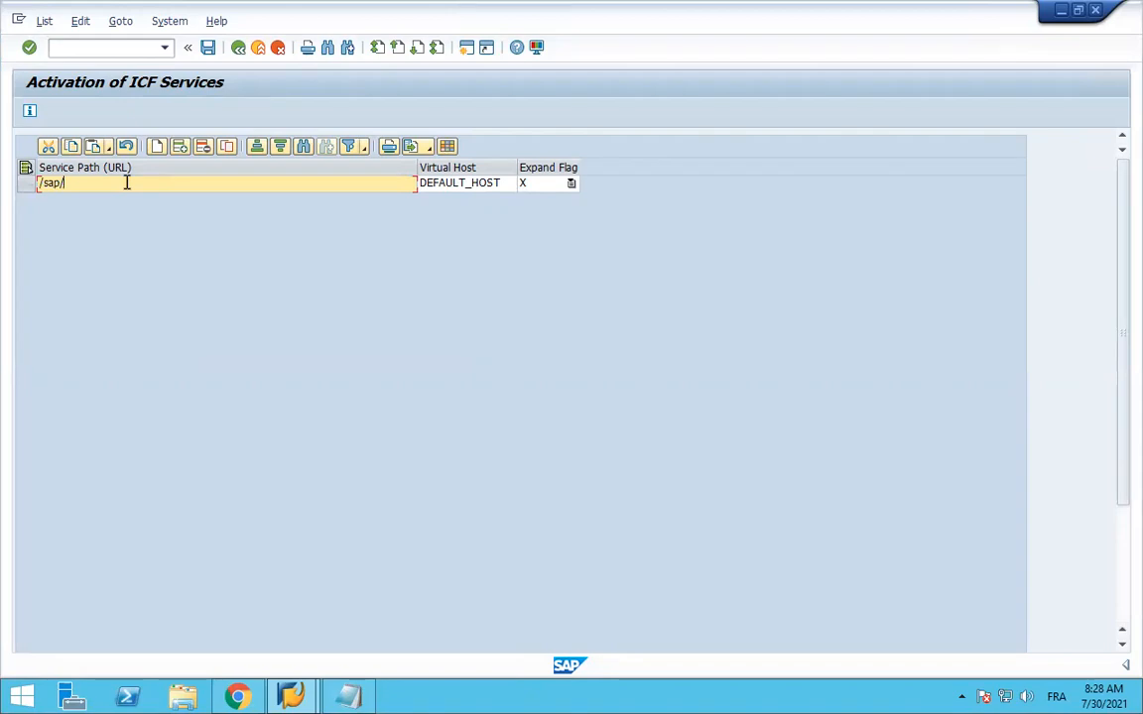
pyautogui.write('bc/ui5_ui5/sap/mm_pr_prcs1')
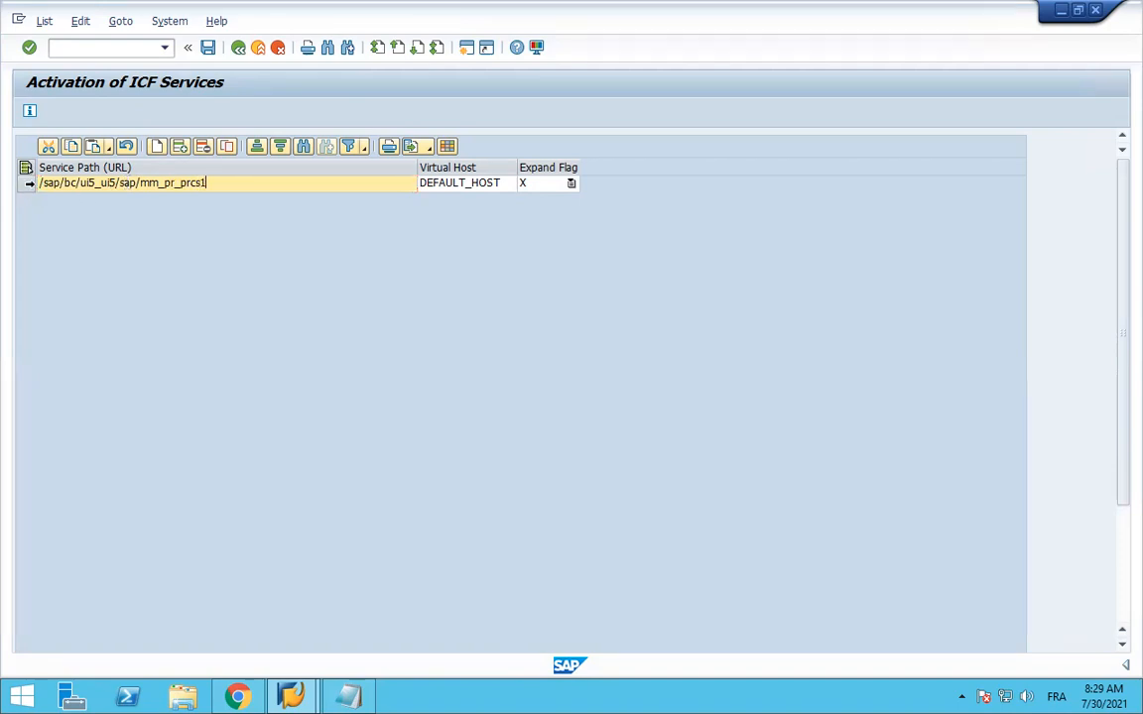
pyautogui.click(28, 184)
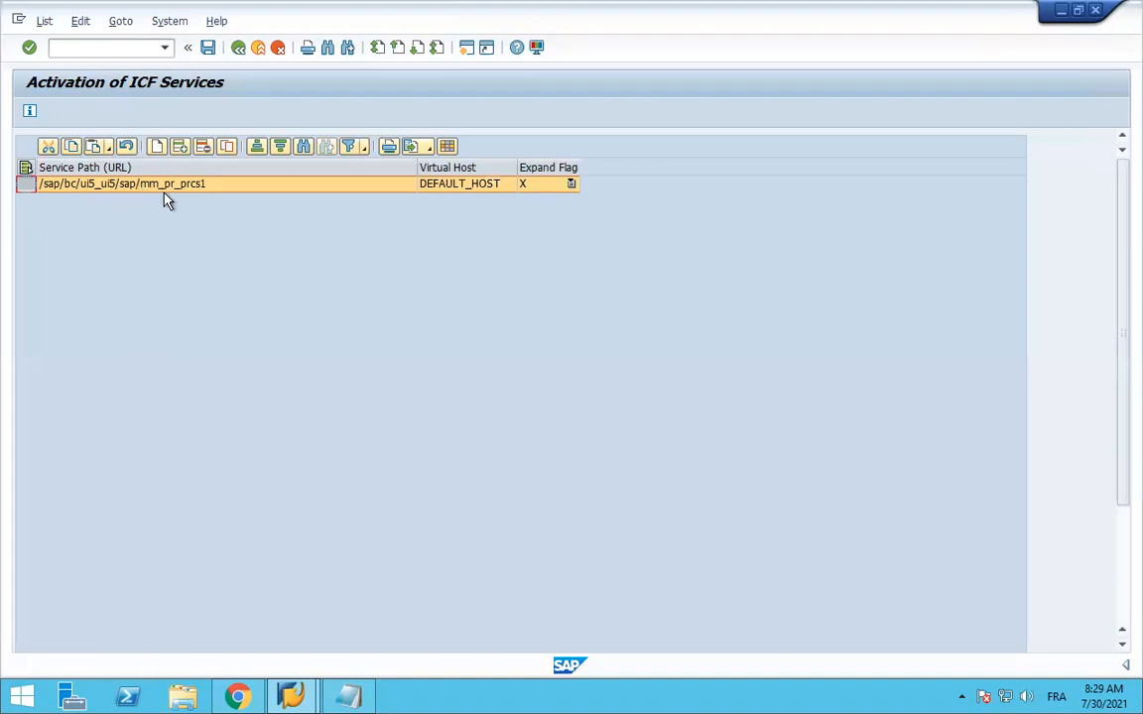
pyautogui.click(209, 52)
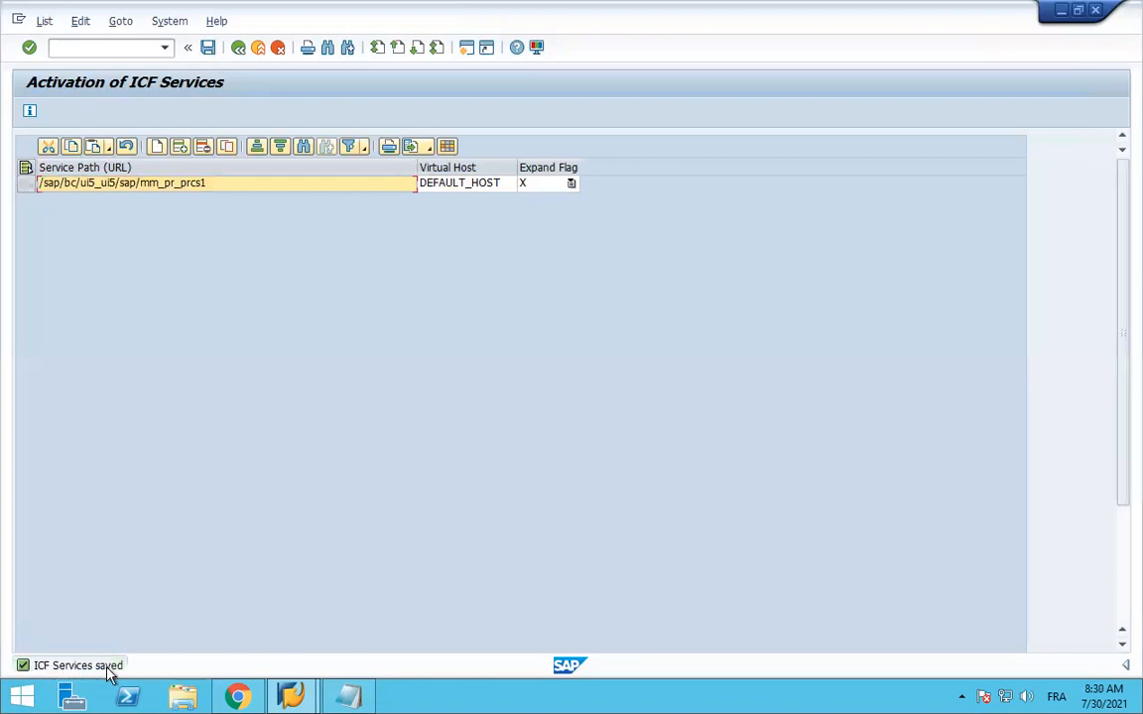
# Execute the SAP_BASIS_ACTIVATE_ICF_NODES task list run and return to SAP Easy Access.
pyautogui.click(239, 49)
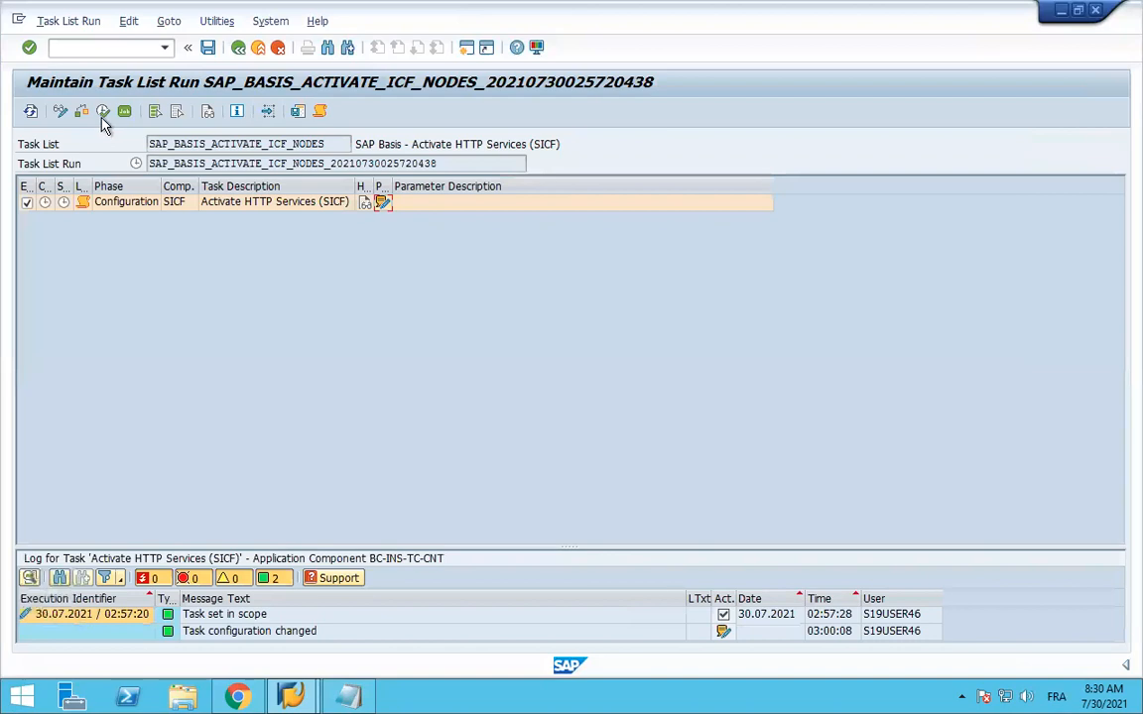
pyautogui.click(103, 112)
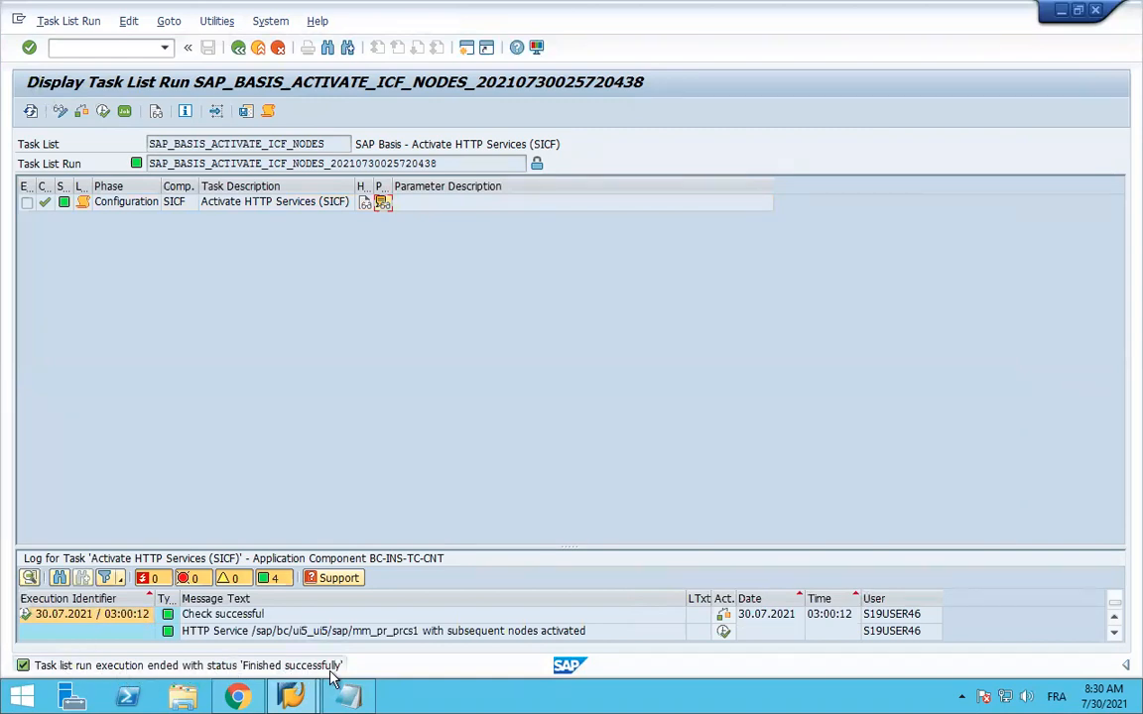
pyautogui.click(238, 48)
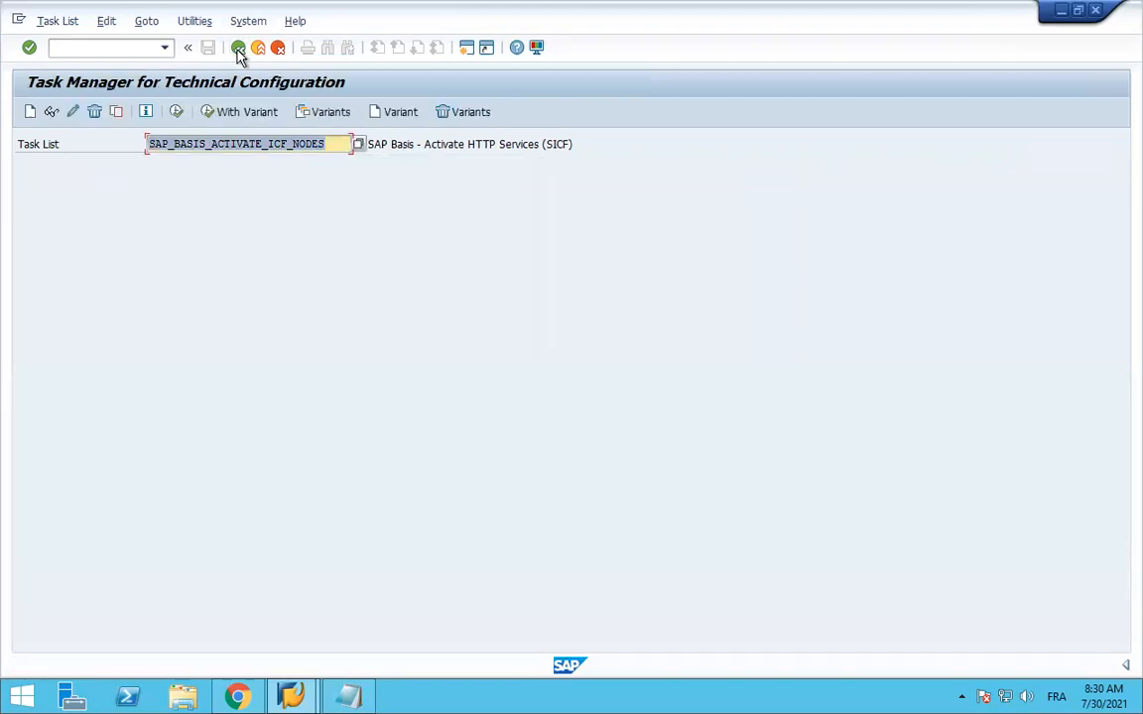
pyautogui.click(238, 48)
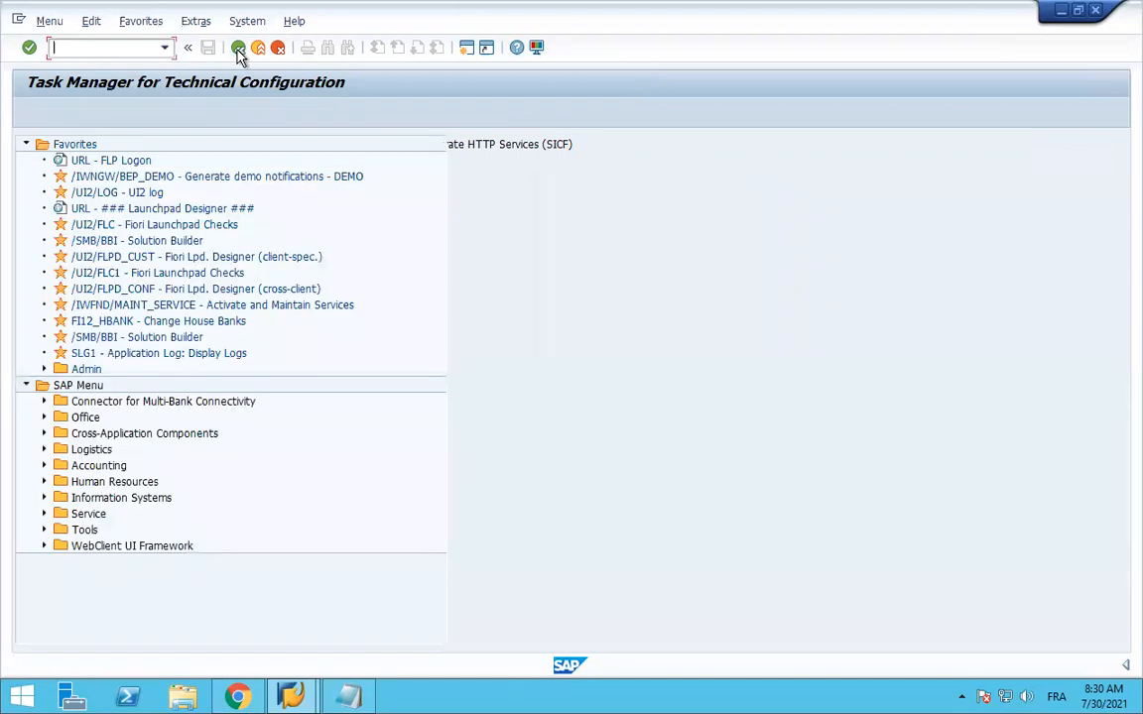
# Switch to Chrome and look up the OData service name and version in the app's configuration details.
pyautogui.moveTo(38, 8)
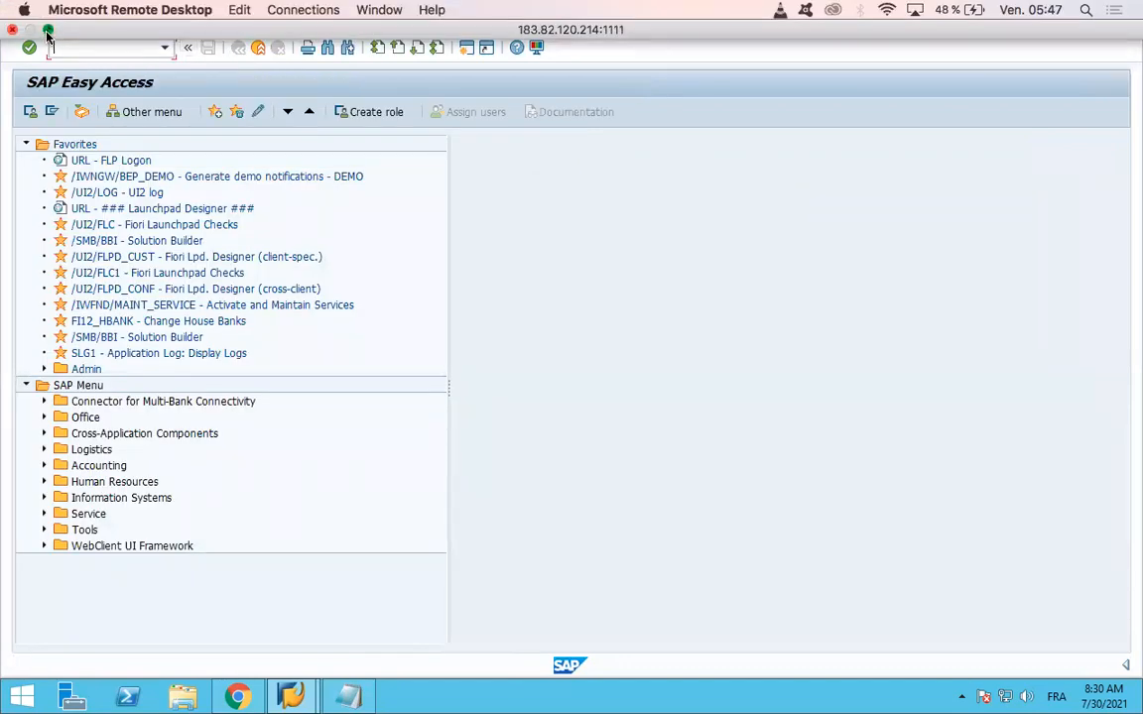
pyautogui.click(48, 29)
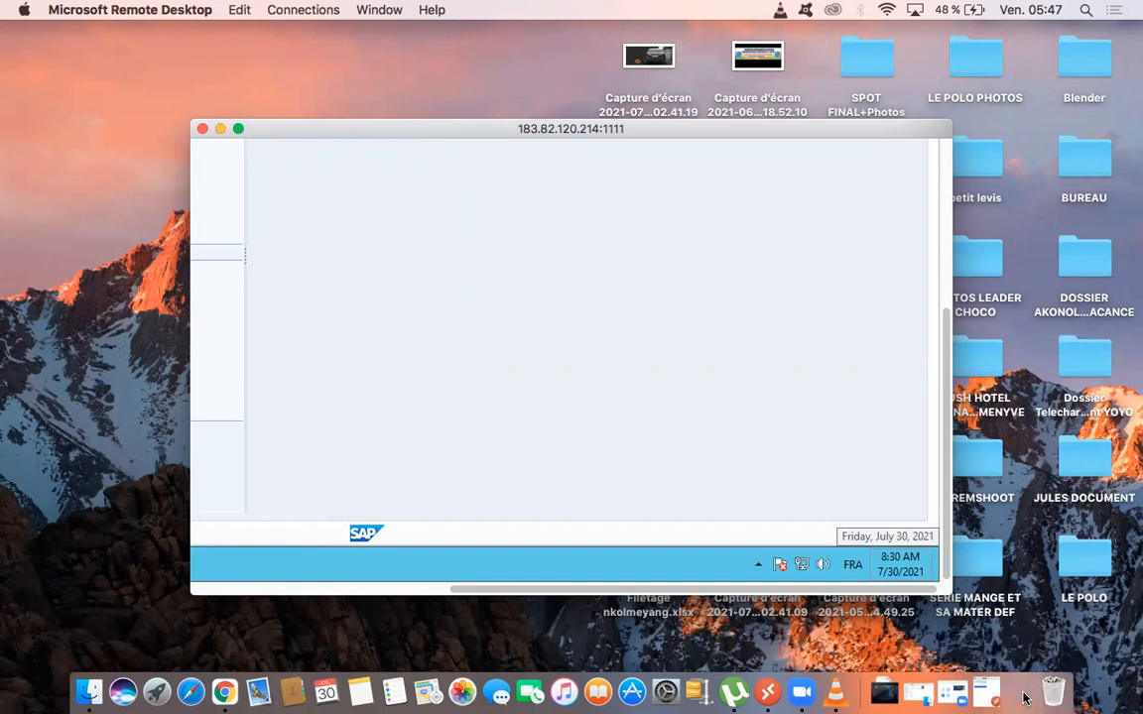
pyautogui.click(985, 694)
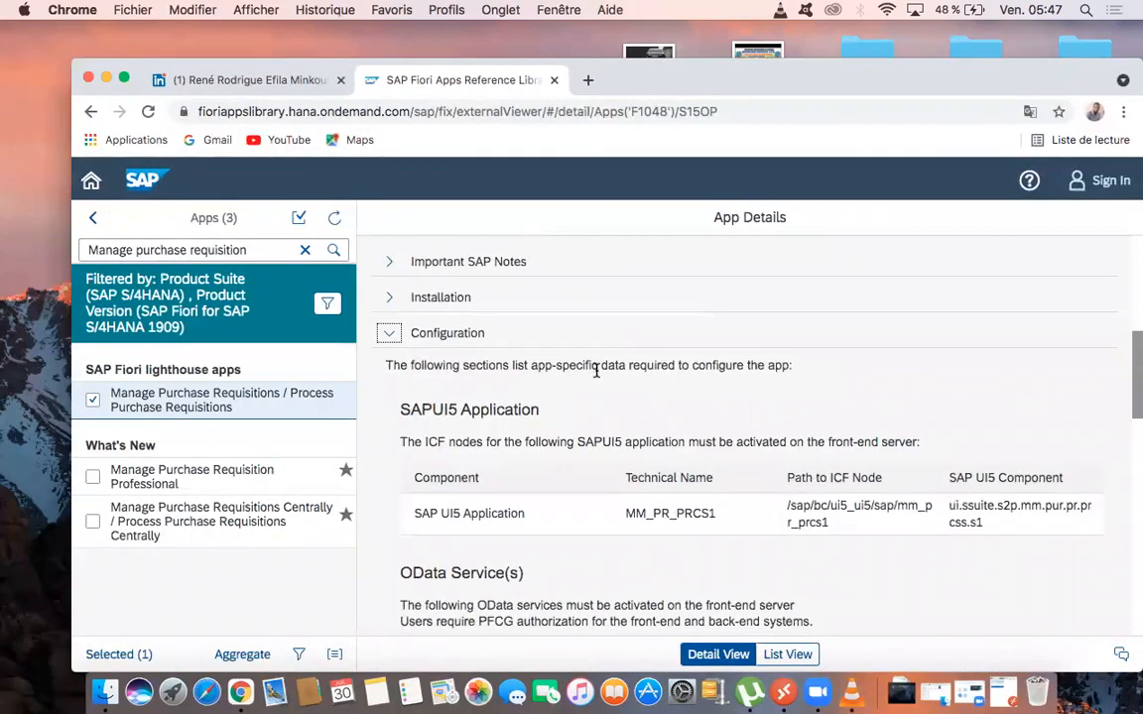
pyautogui.scroll(-5, 596, 370)
pyautogui.scroll(-1, 596, 370)
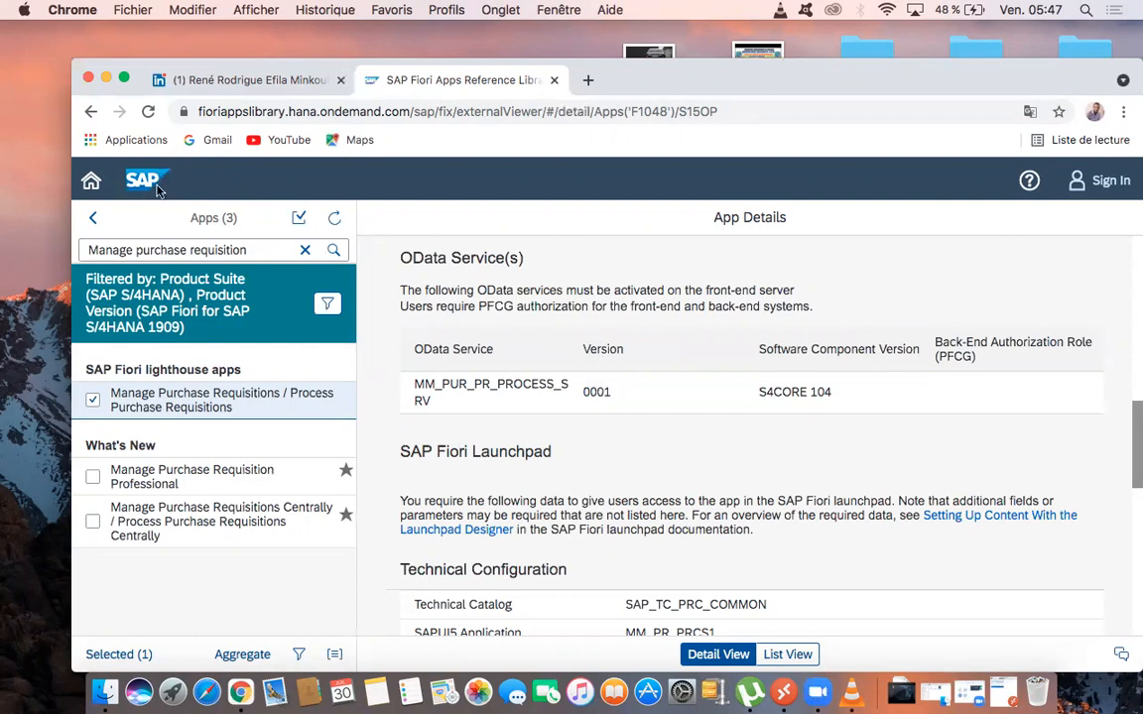
# Return to the remote SAP session and open the Task Manager for Technical Configuration.
pyautogui.click(105, 79)
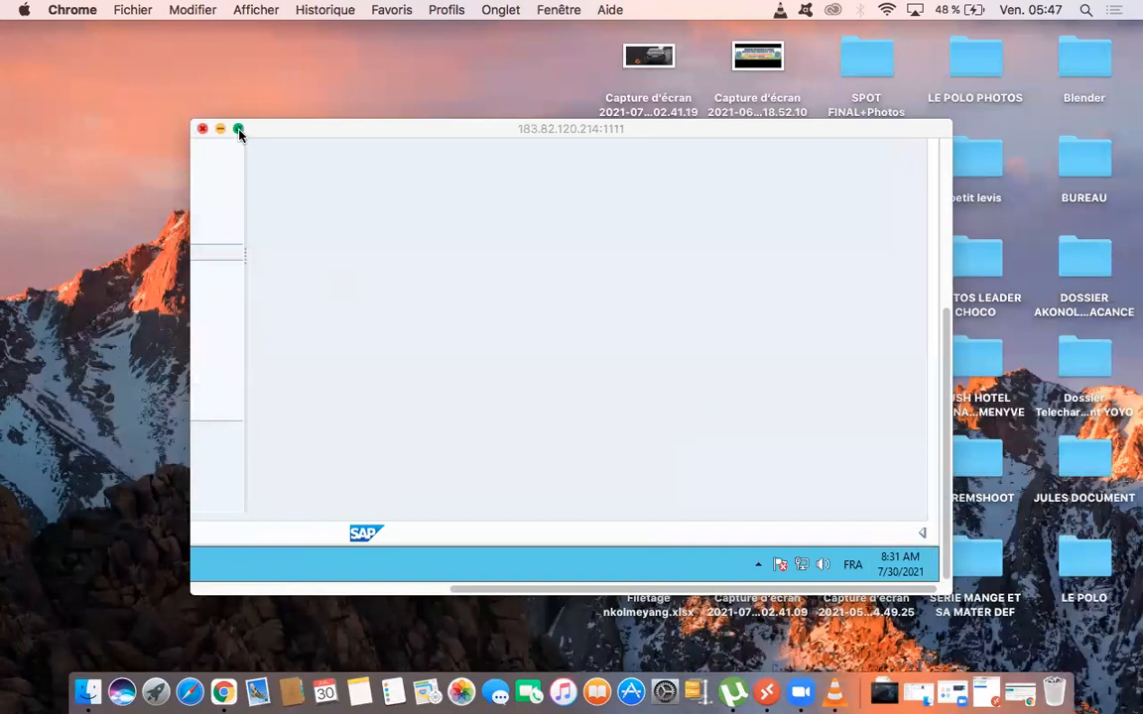
pyautogui.click(238, 132)
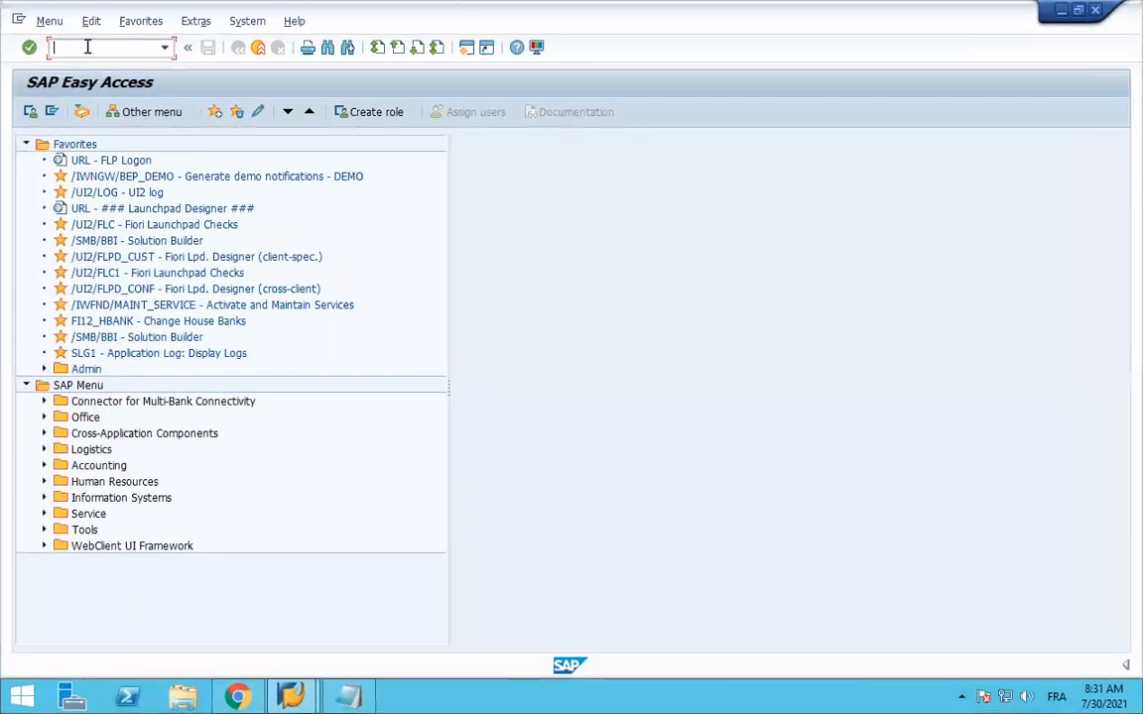
pyautogui.write('st')
pyautogui.write('d')
pyautogui.write('01')
pyautogui.press('Return')
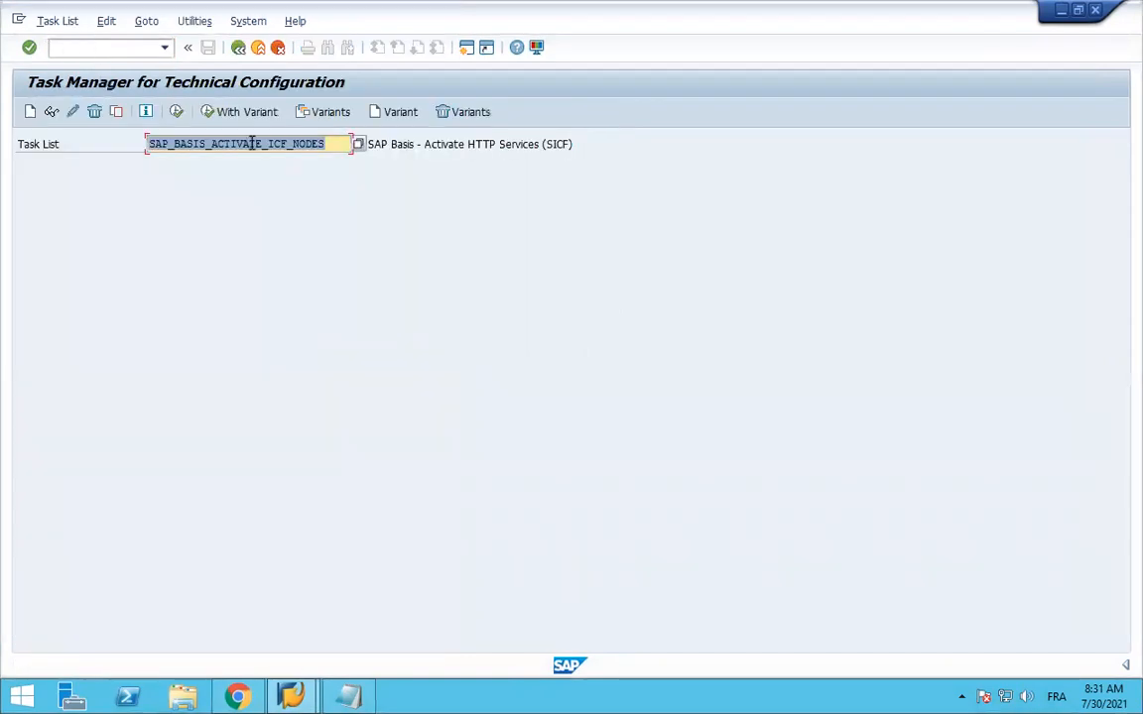
# Replace the task list with SAP_GATEWAY_ACTIVATE_ODATA_SERV.
pyautogui.click(335, 147)
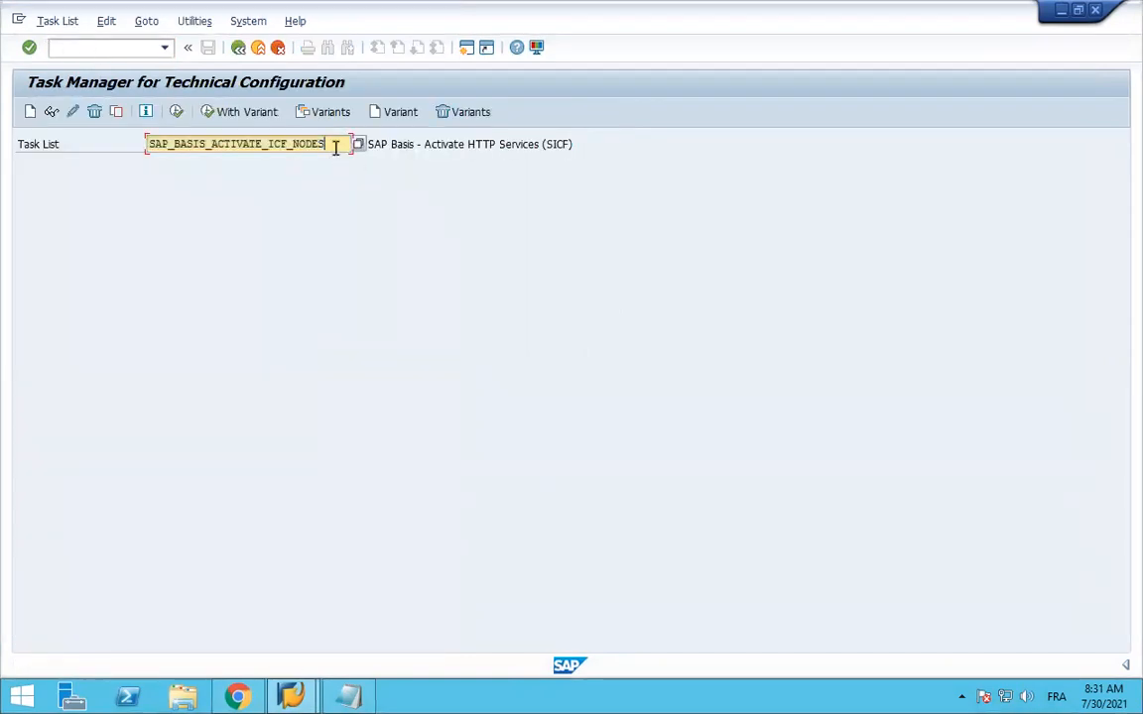
pyautogui.press('BackSpace')
pyautogui.press('BackSpace')
pyautogui.press('BackSpace')
pyautogui.press('BackSpace')
pyautogui.press('BackSpace')
pyautogui.press('BackSpace')
pyautogui.press('BackSpace')
pyautogui.press('BackSpace')
pyautogui.press('BackSpace')
pyautogui.press('BackSpace')
pyautogui.press('BackSpace')
pyautogui.press('BackSpace')
pyautogui.press('BackSpace')
pyautogui.press('BackSpace')
pyautogui.press('BackSpace')
pyautogui.press('BackSpace')
pyautogui.press('BackSpace')
pyautogui.press('BackSpace')
pyautogui.press('BackSpace')
pyautogui.press('BackSpace')
pyautogui.press('BackSpace')
pyautogui.press('BackSpace')
pyautogui.press('BackSpace')
pyautogui.press('BackSpace')
pyautogui.press('BackSpace')
pyautogui.press('BackSpace')
pyautogui.press('BackSpace')
pyautogui.press('BackSpace')
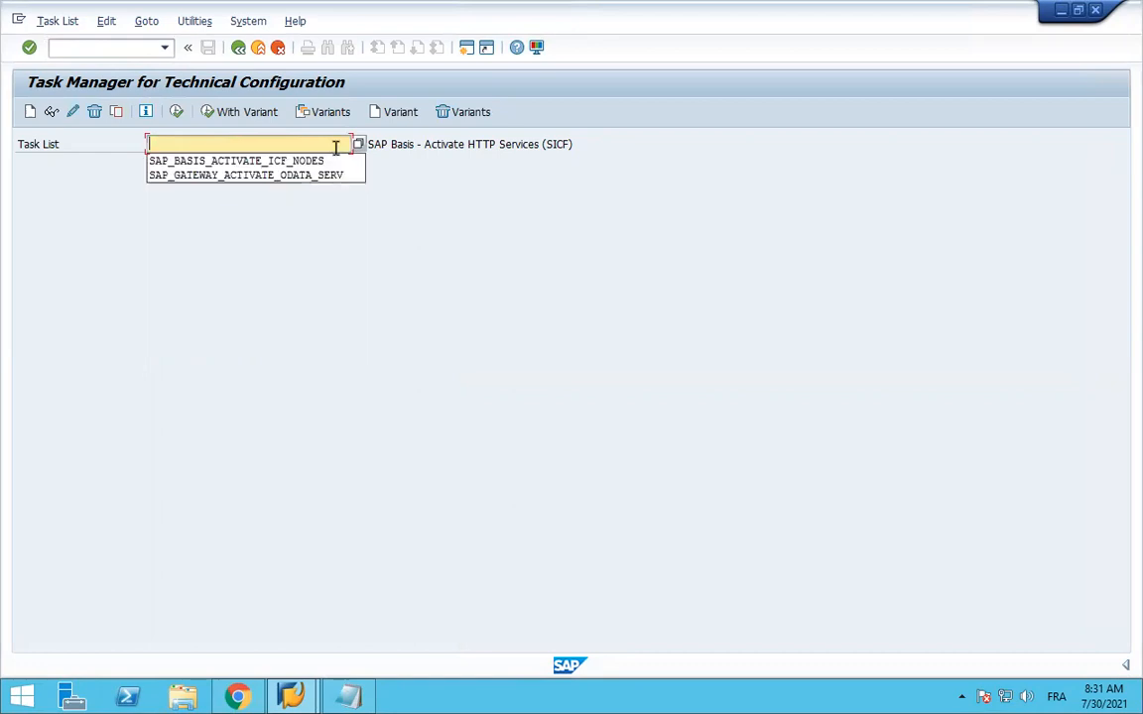
pyautogui.write('SAP_G')
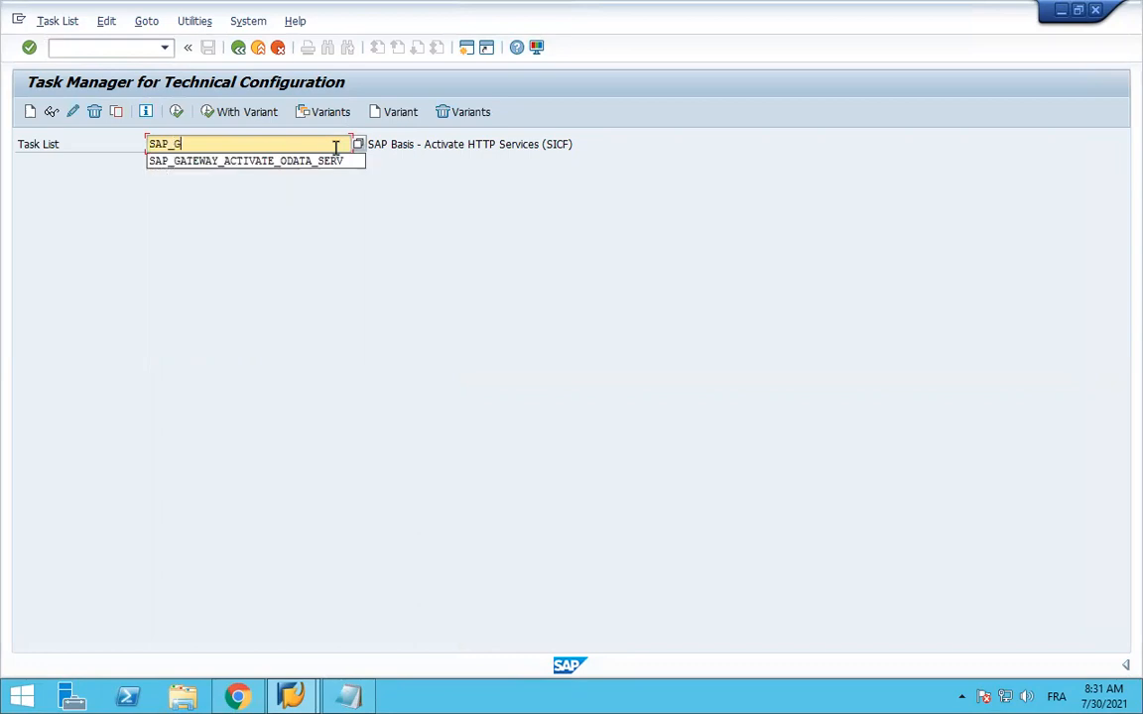
pyautogui.click(269, 161)
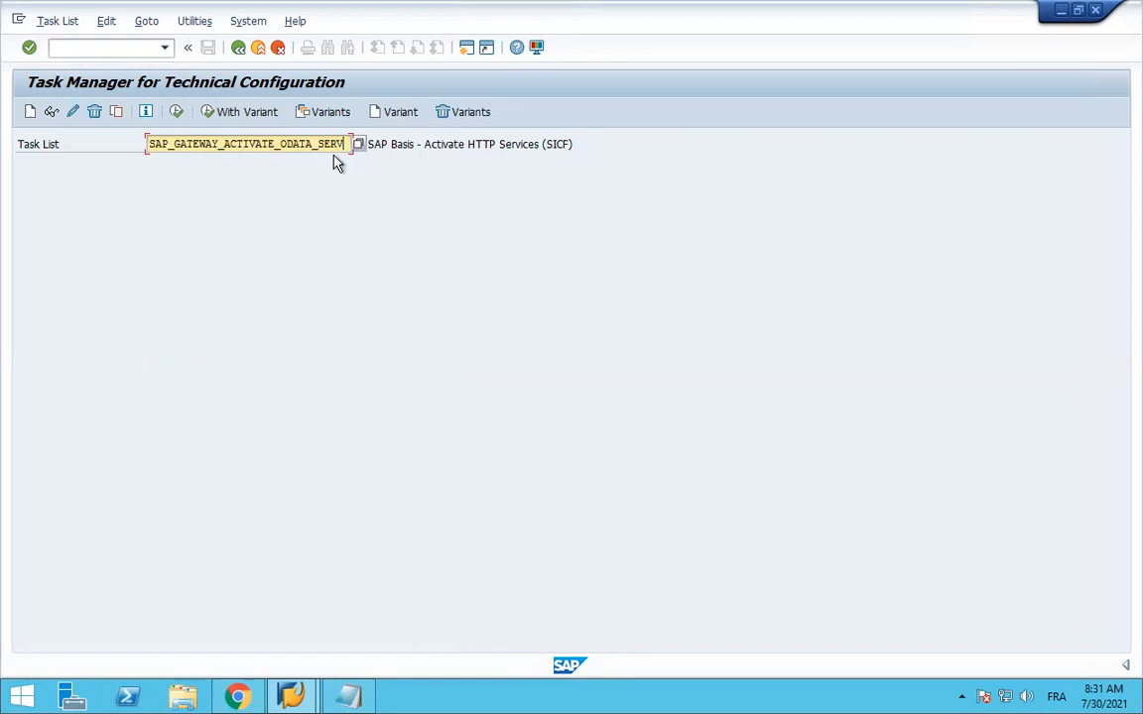
pyautogui.press('Return')
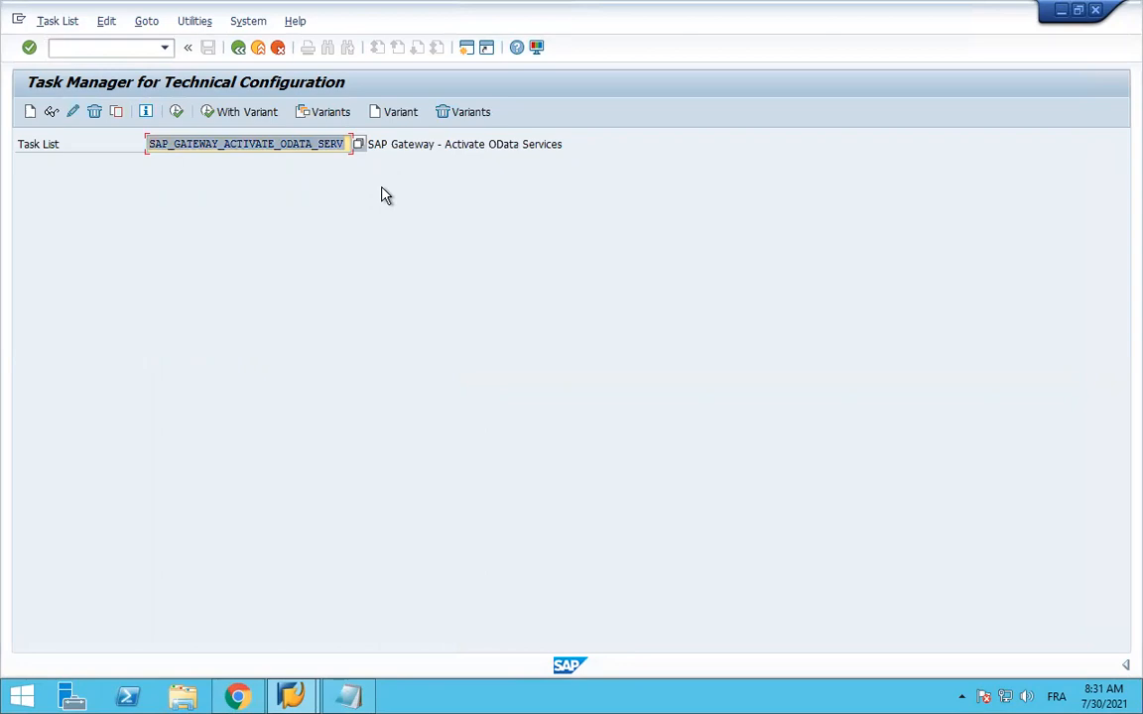
# Generate a task list run and include the tasks for defining OData services, selecting the processing mode / system alias, and selecting OData services.
pyautogui.click(181, 114)
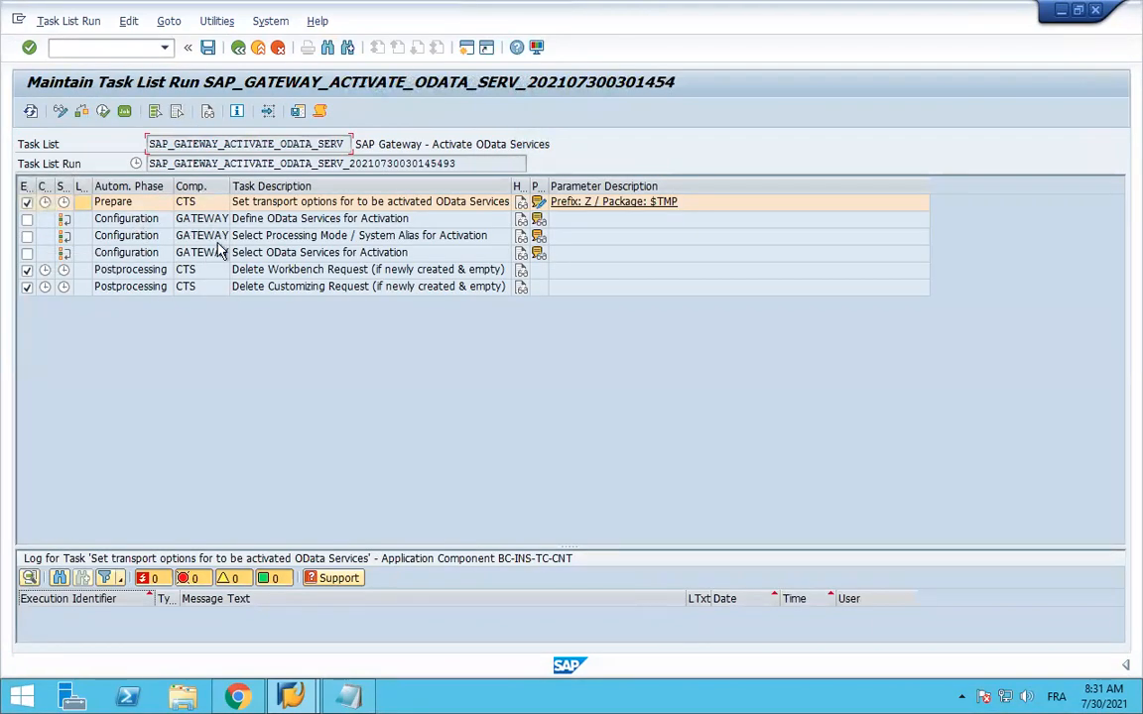
pyautogui.click(27, 218)
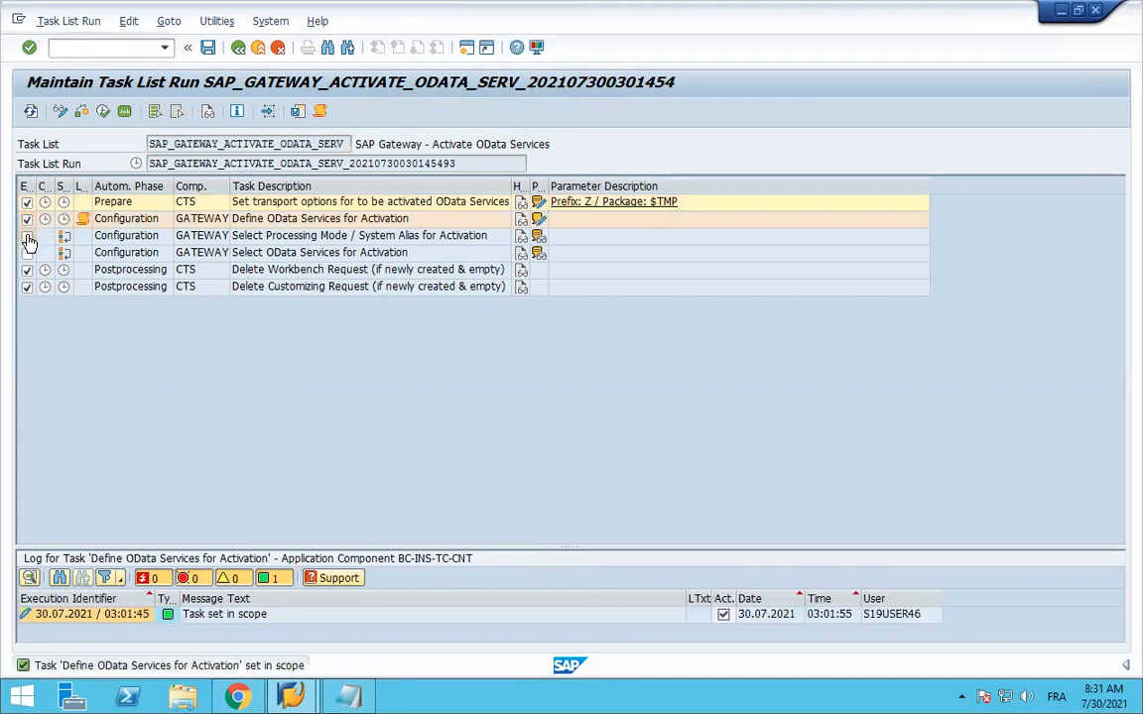
pyautogui.click(27, 238)
pyautogui.click(27, 254)
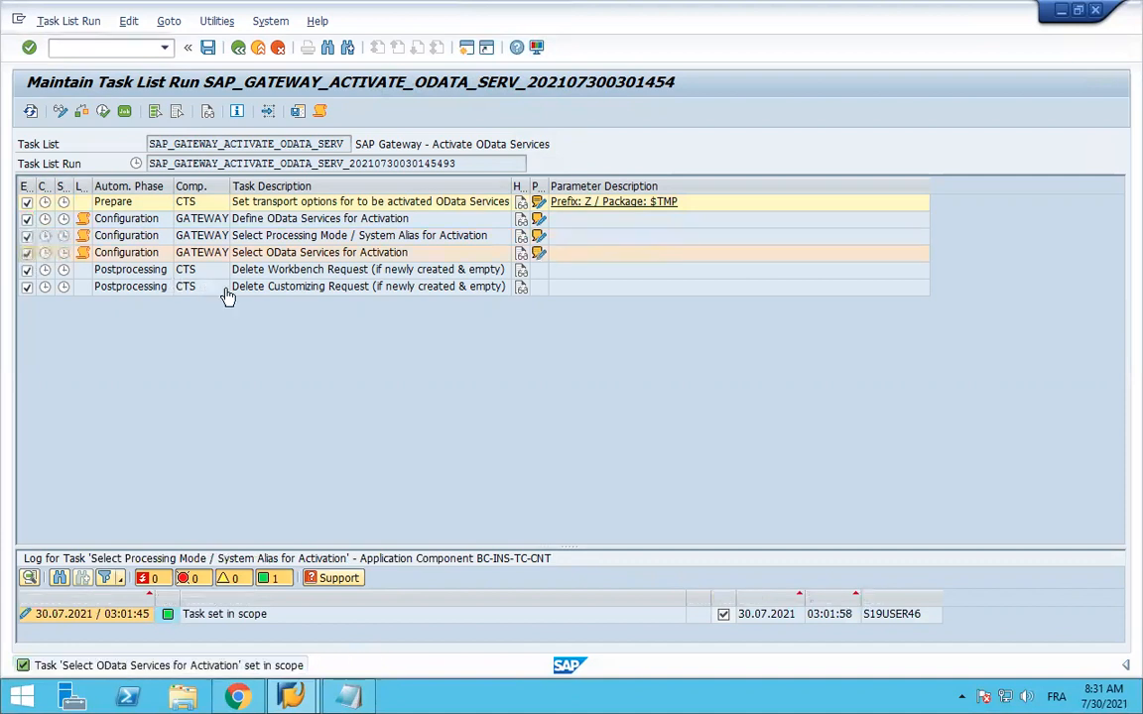
# Fill the Define OData Services for Activation parameters with the service MM_PUR_PR_PROCESS_SRV, version 0001.
pyautogui.click(539, 220)
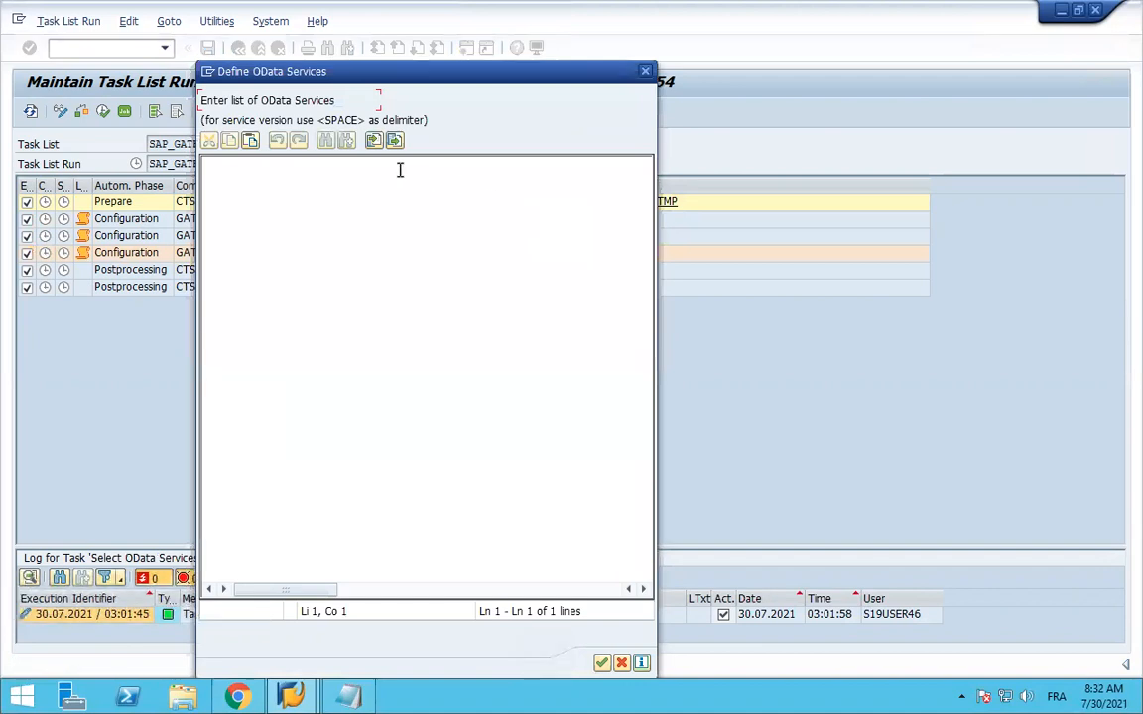
pyautogui.click(232, 171)
pyautogui.write('MM')
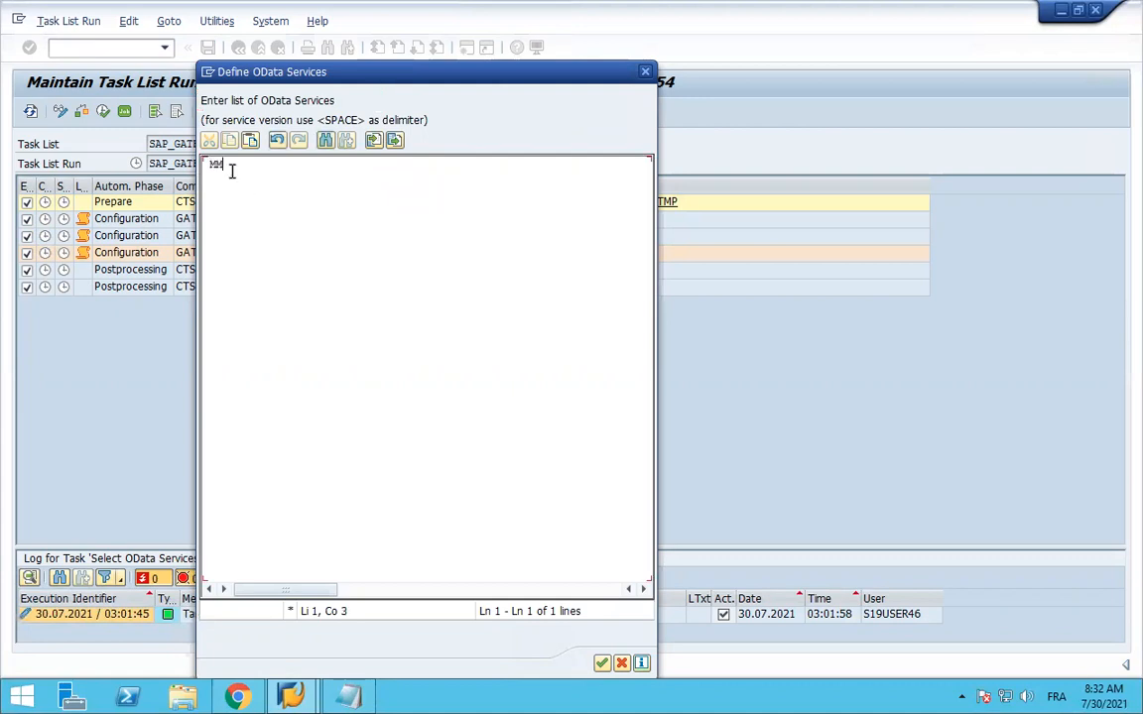
pyautogui.write('_PUR')
pyautogui.write('_PR')
pyautogui.write('_')
pyautogui.write('PROCEE')
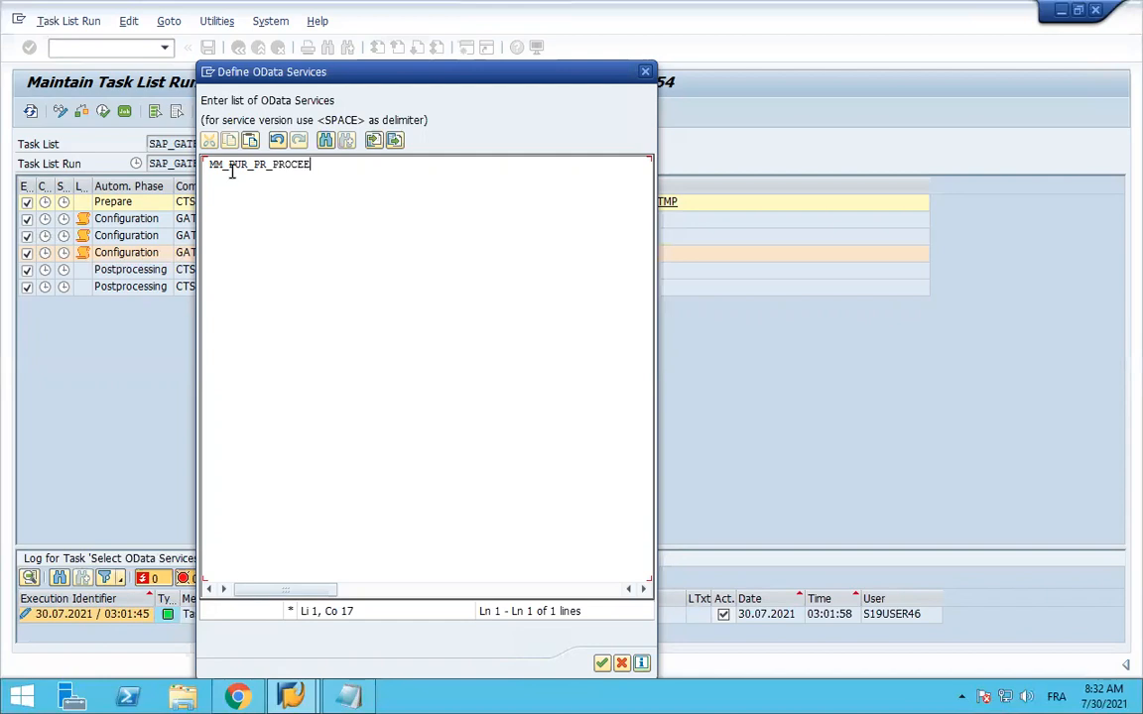
pyautogui.write('S')
pyautogui.press('BackSpace')
pyautogui.press('BackSpace')
pyautogui.write('SS_ SRV 0001')
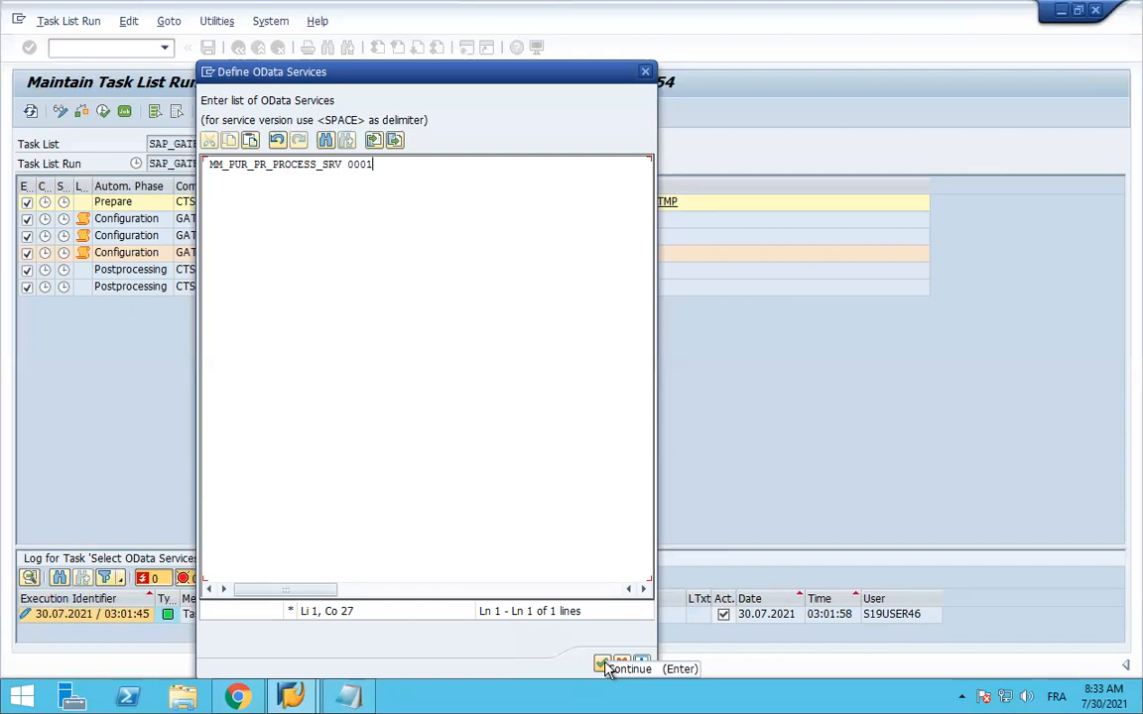
pyautogui.click(601, 663)
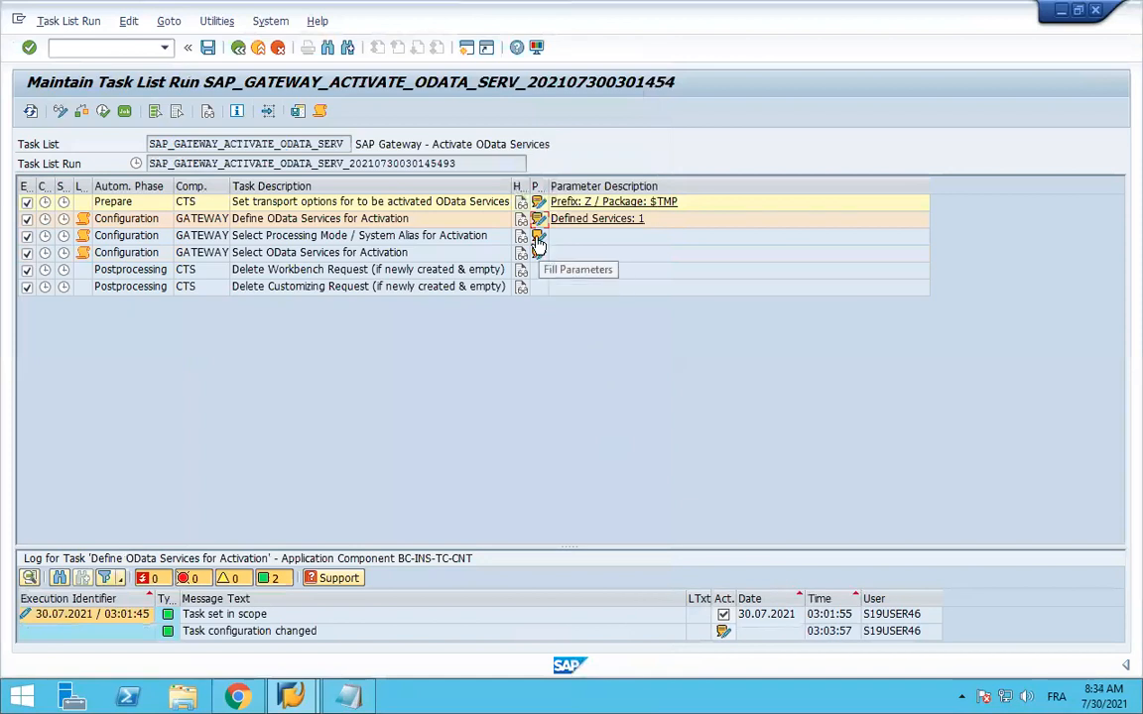
# Set the SAP System Alias to LOCAL for the processing mode task, save the variant and return to the task list run.
pyautogui.click(536, 239)
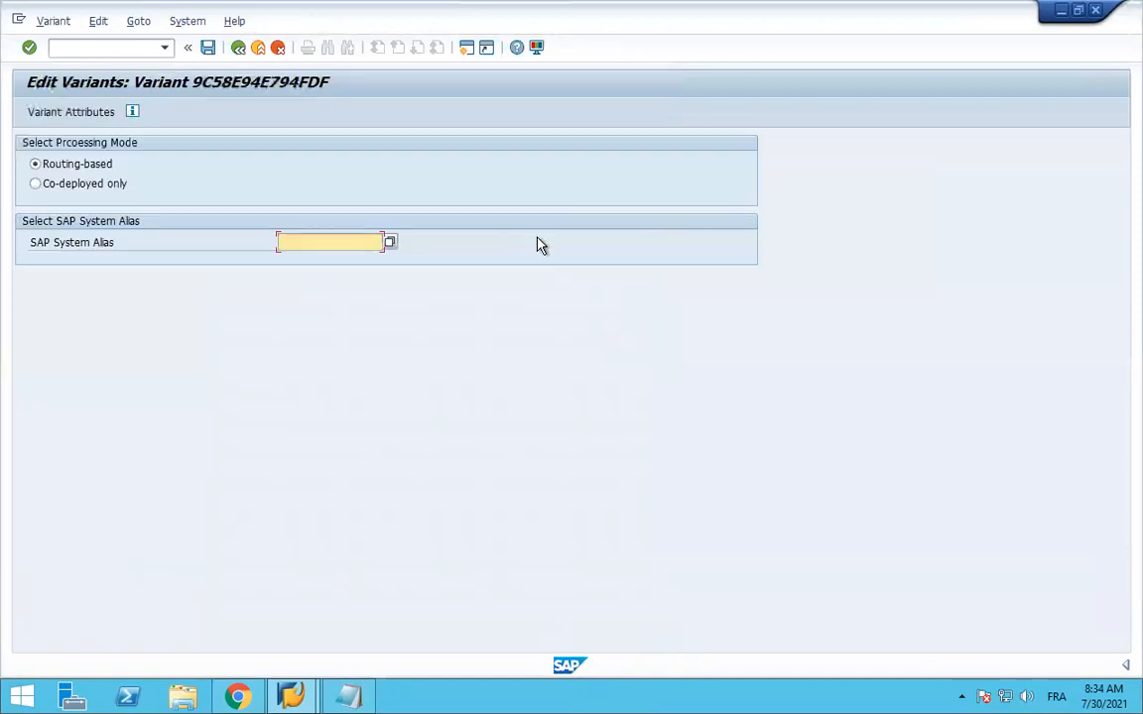
pyautogui.click(388, 243)
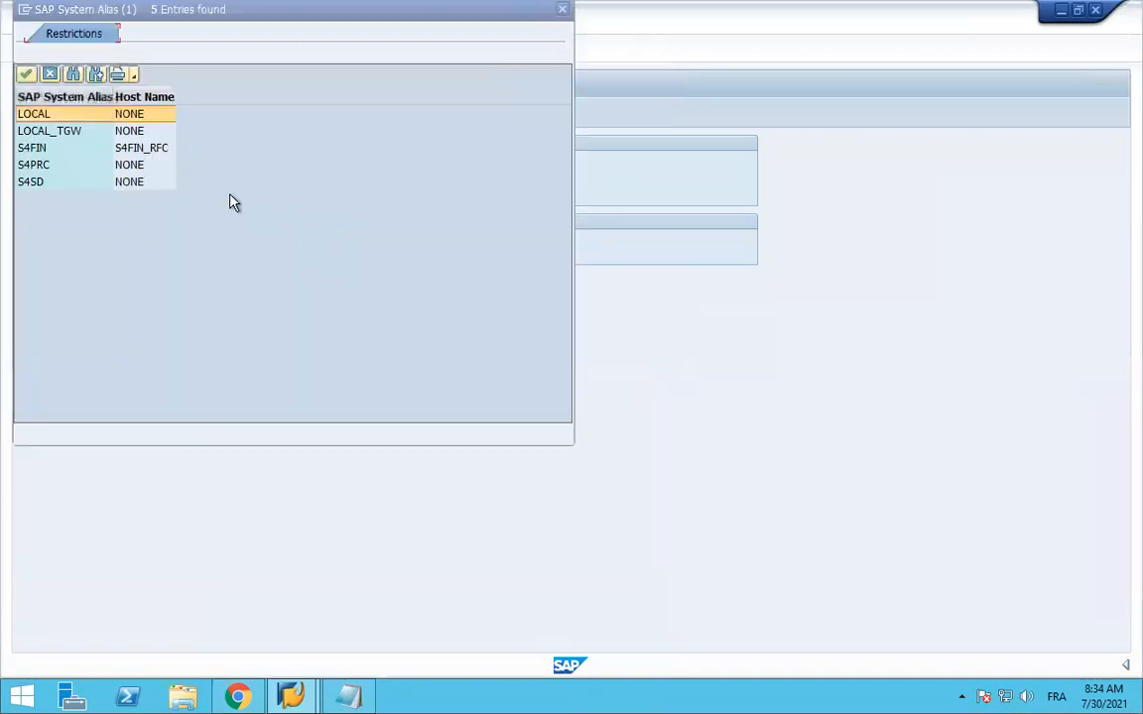
pyautogui.click(26, 75)
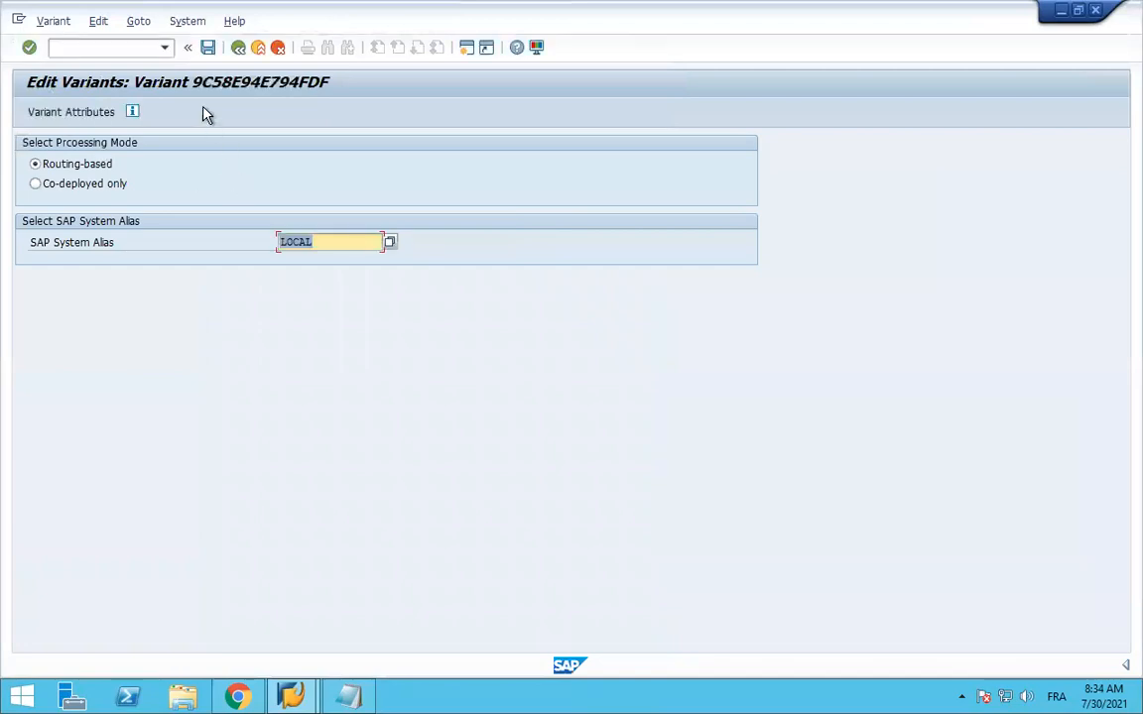
pyautogui.click(208, 50)
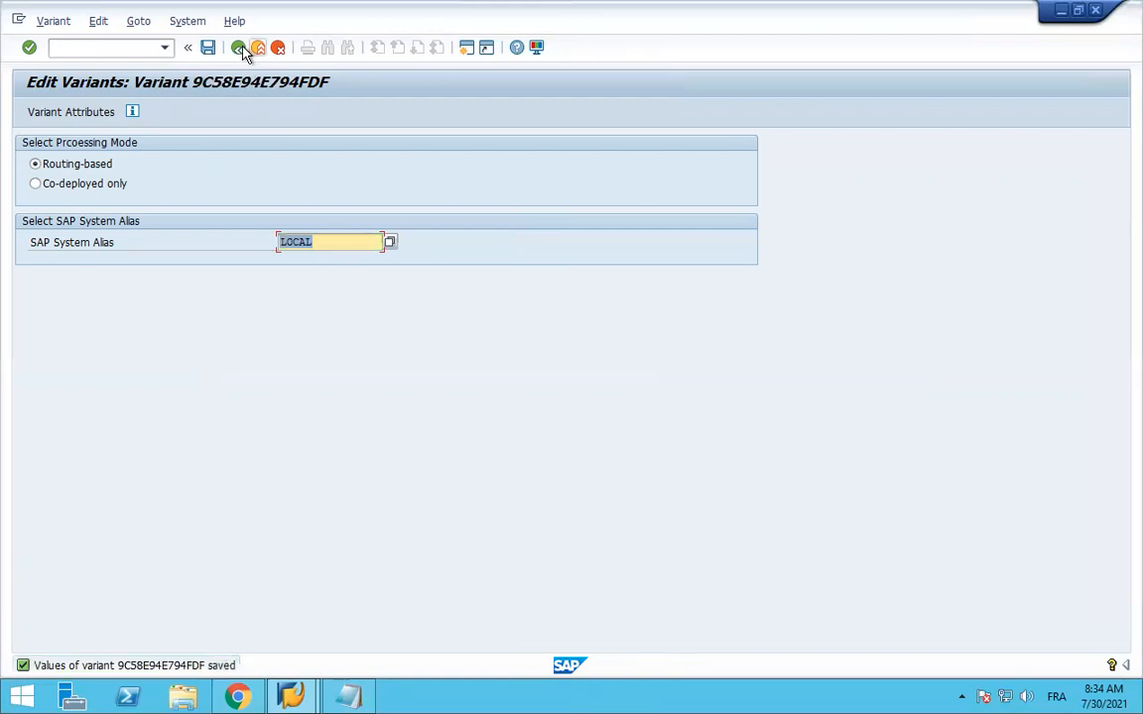
pyautogui.click(240, 50)
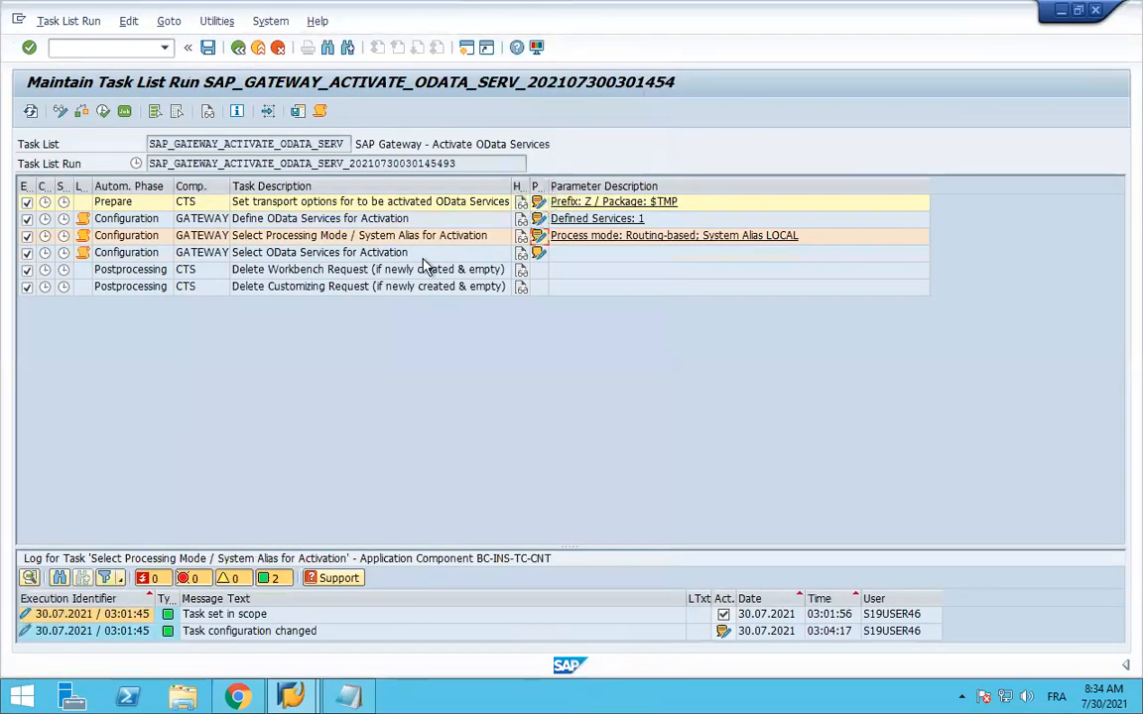
# Select MM_PUR_PR_PROCESS_SRV in the Select OData Services for Activation task, save the selection and return to the task list run.
pyautogui.click(537, 255)
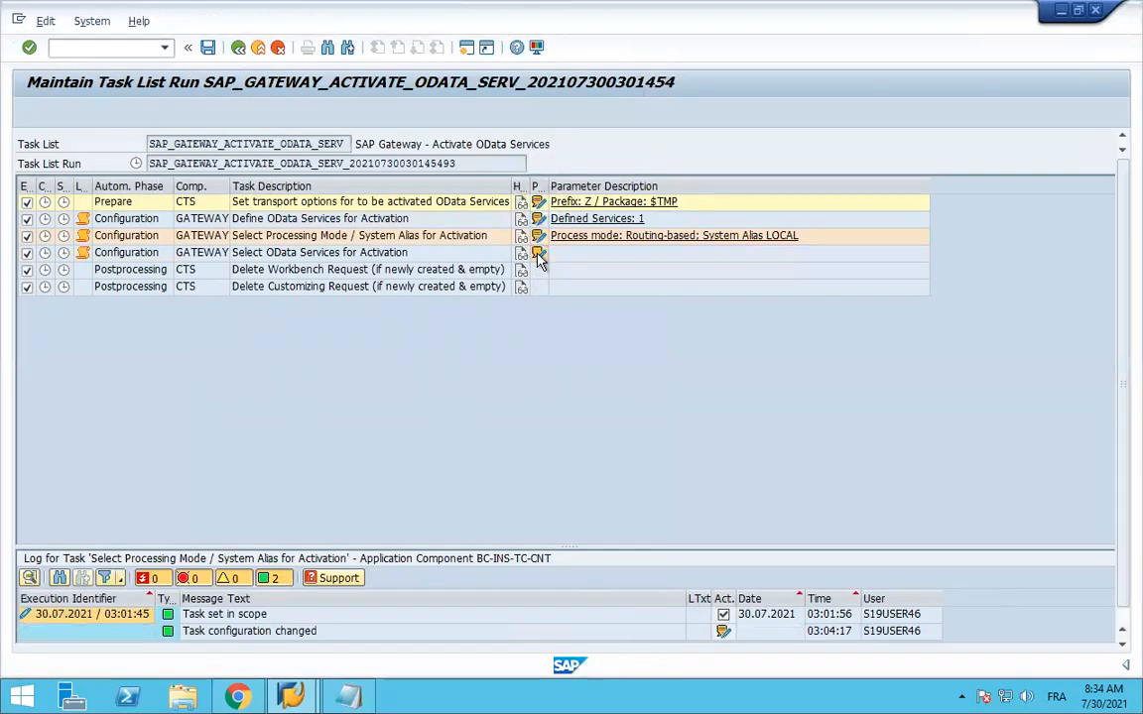
pyautogui.click(26, 222)
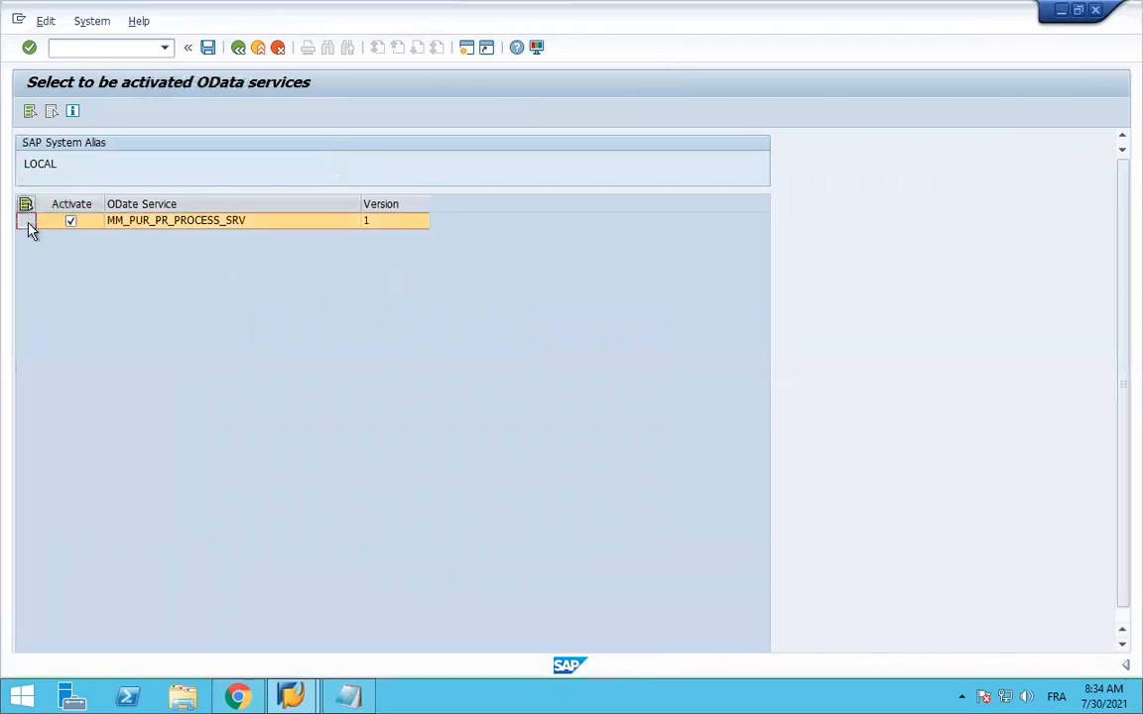
pyautogui.click(208, 47)
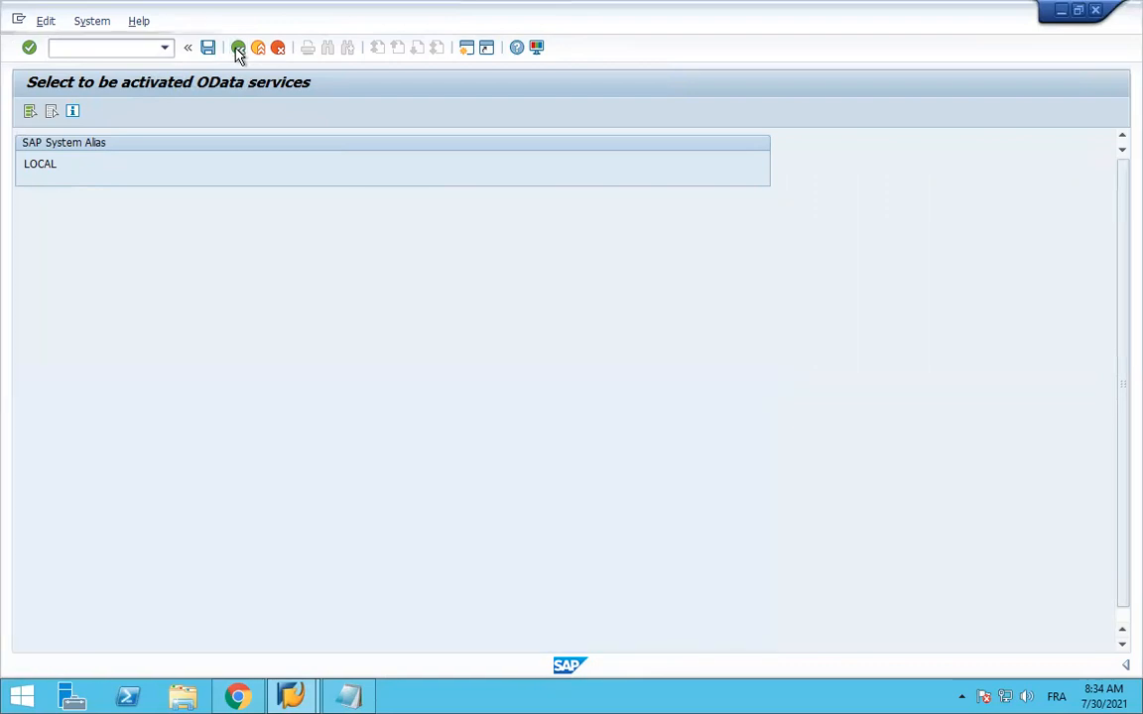
pyautogui.click(238, 50)
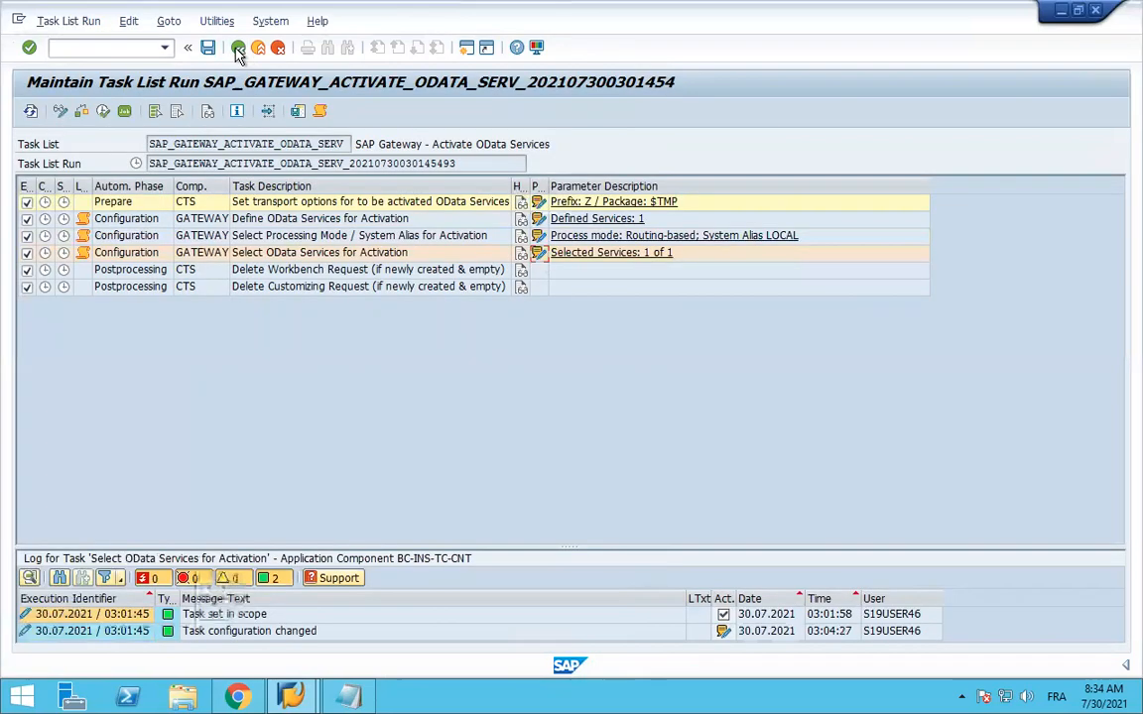
# Execute the SAP_GATEWAY_ACTIVATE_ODATA_SERV task list run and return to SAP Easy Access.
pyautogui.click(102, 112)
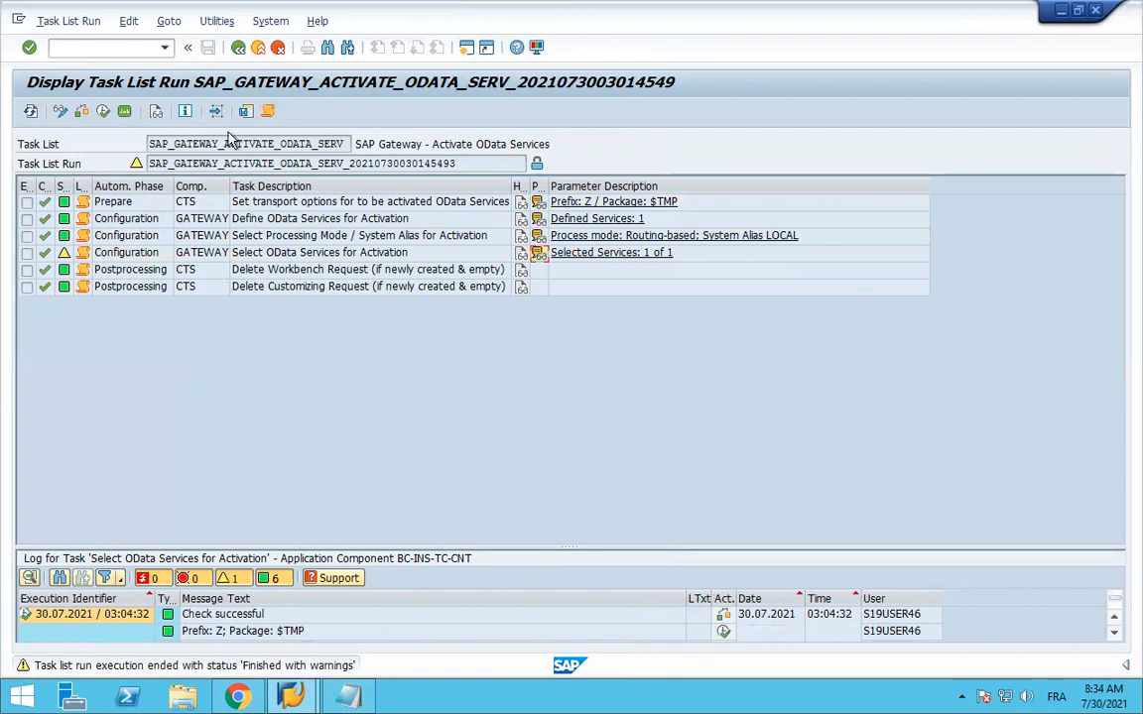
pyautogui.click(238, 48)
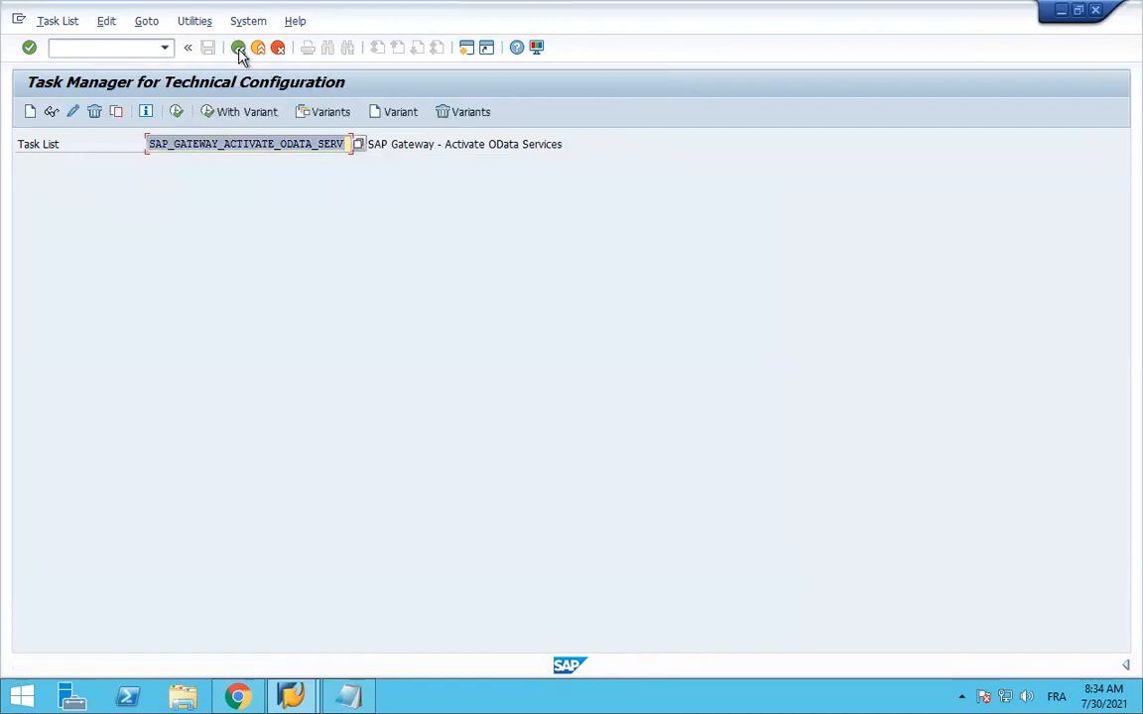
pyautogui.click(238, 49)
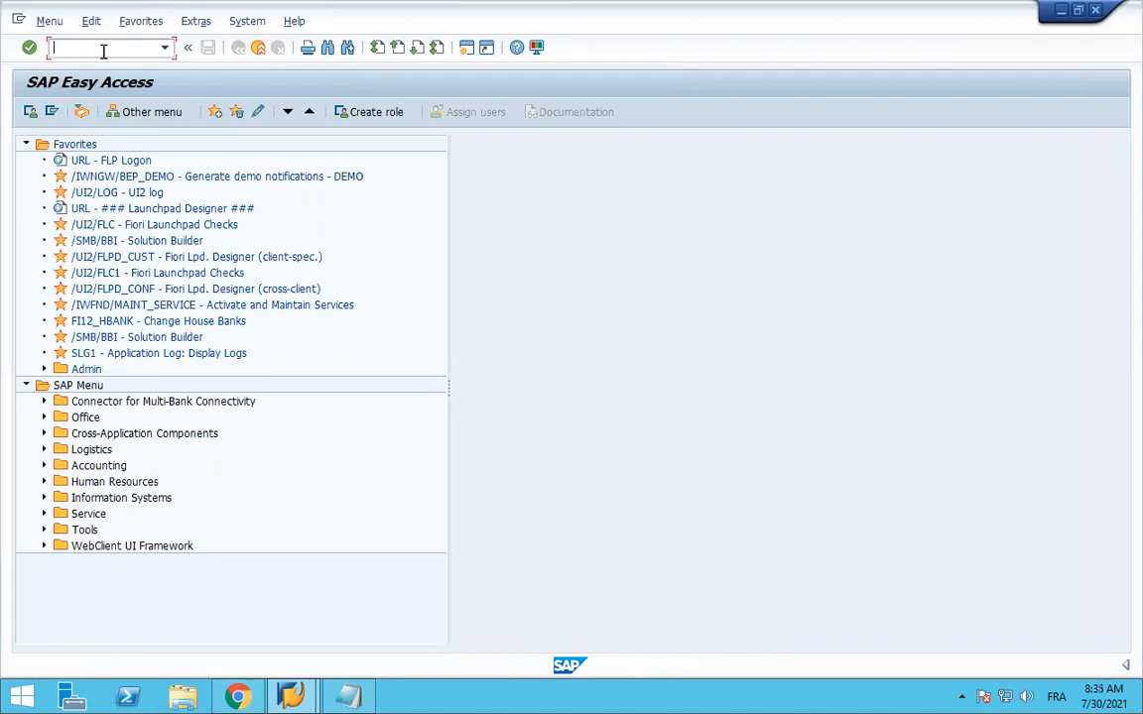
# Start transaction SU01 and open the prefilled user's record in change mode.
pyautogui.write('su01')
pyautogui.press('Return')
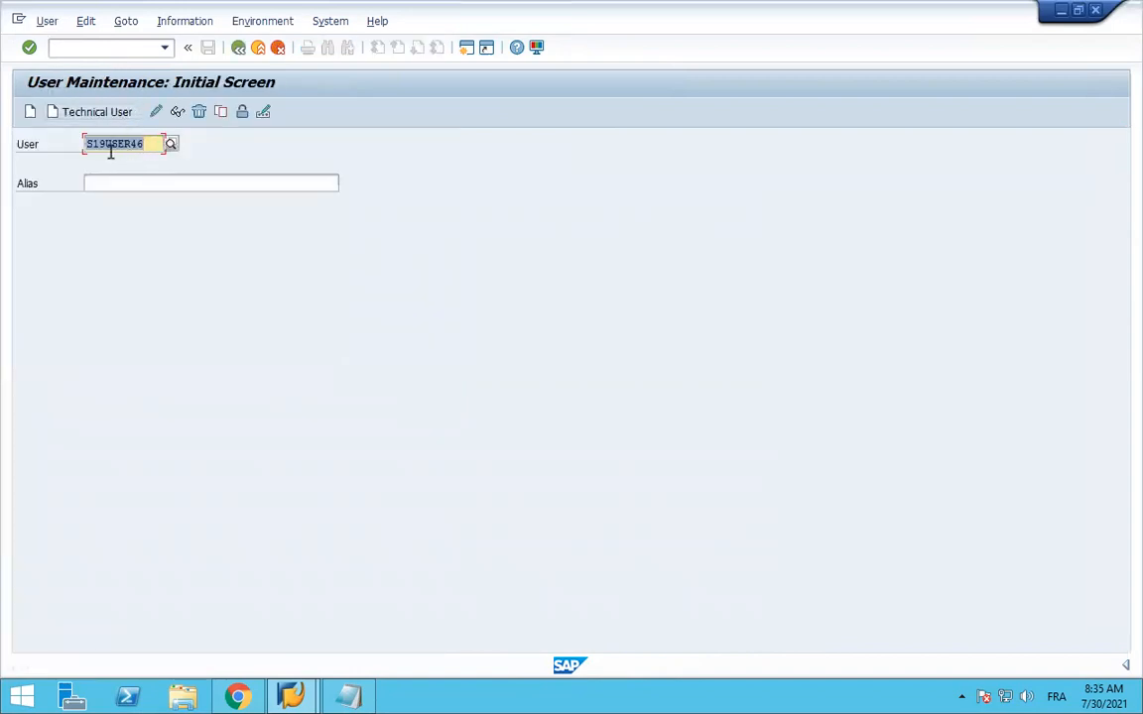
pyautogui.click(47, 21)
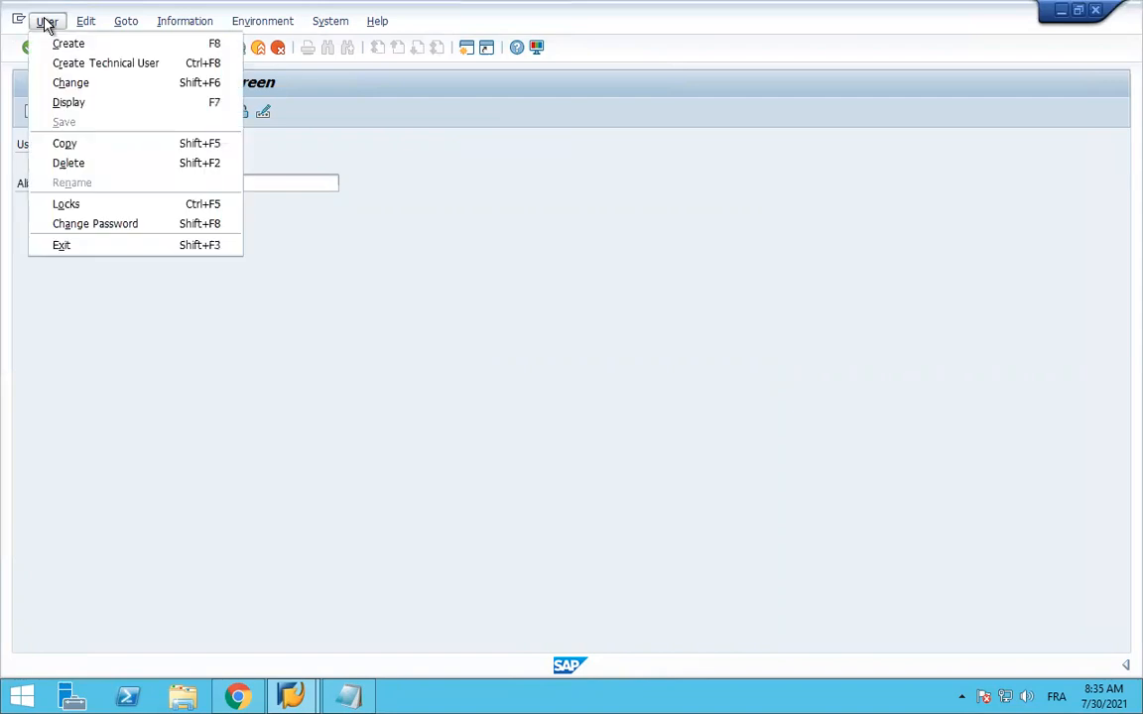
pyautogui.click(84, 85)
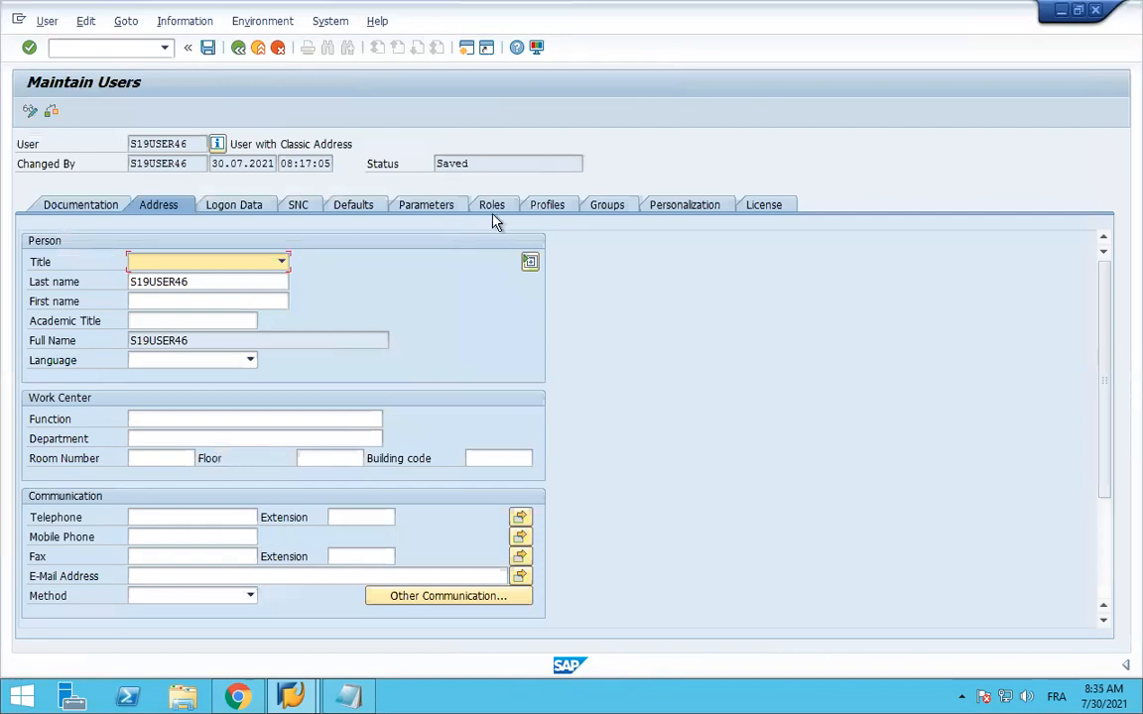
# Add the SAP_BR_PURCHASER role to the user's role assignments, save the record and return to SAP Easy Access.
pyautogui.click(492, 207)
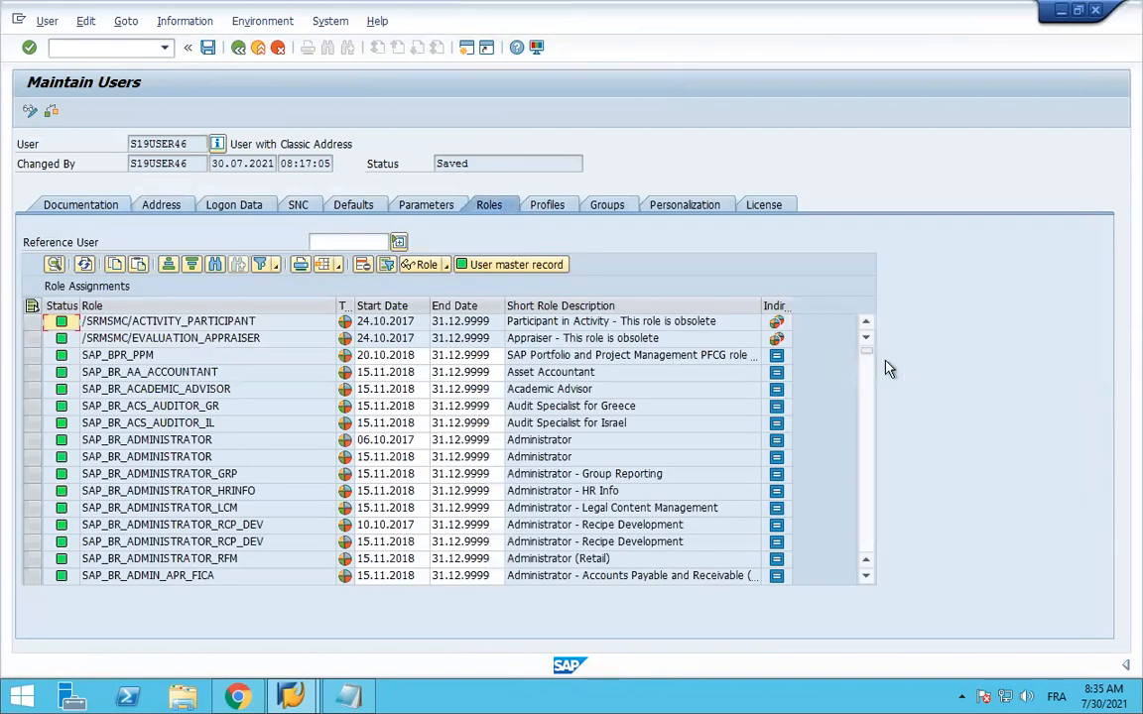
pyautogui.moveTo(869, 393); pyautogui.dragTo(871, 494)
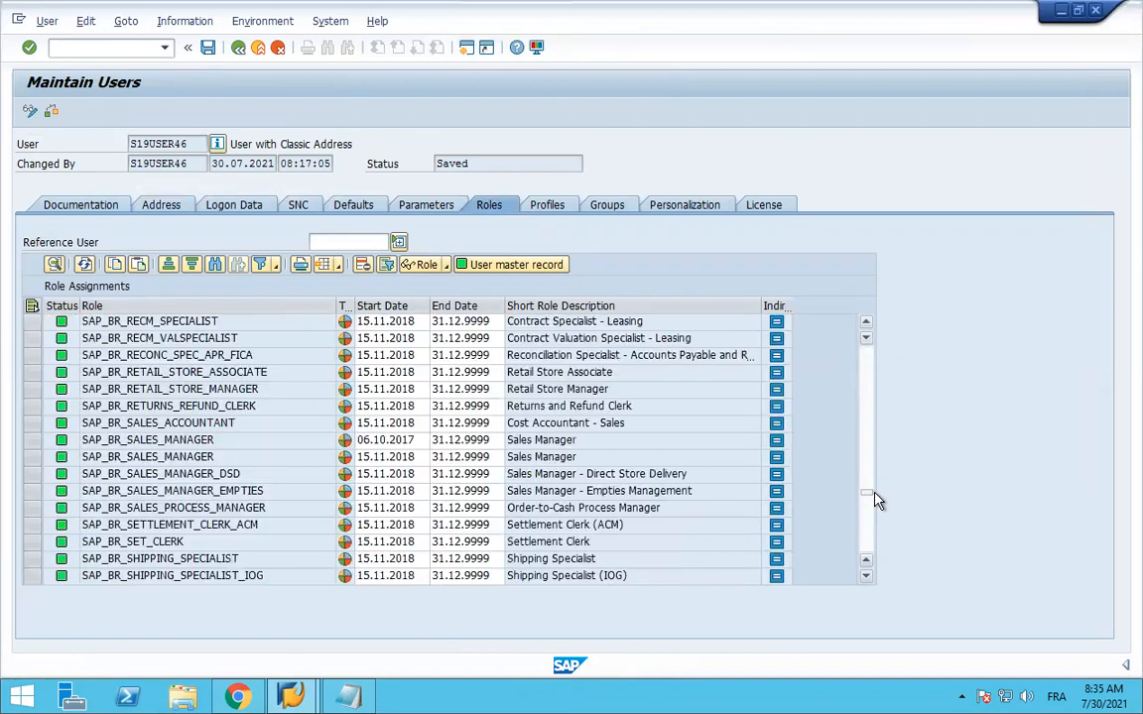
pyautogui.scroll(3, 823, 491)
pyautogui.scroll(9, 865, 509)
pyautogui.scroll(-4, 863, 506)
pyautogui.scroll(-20, 863, 505)
pyautogui.scroll(2, 861, 506)
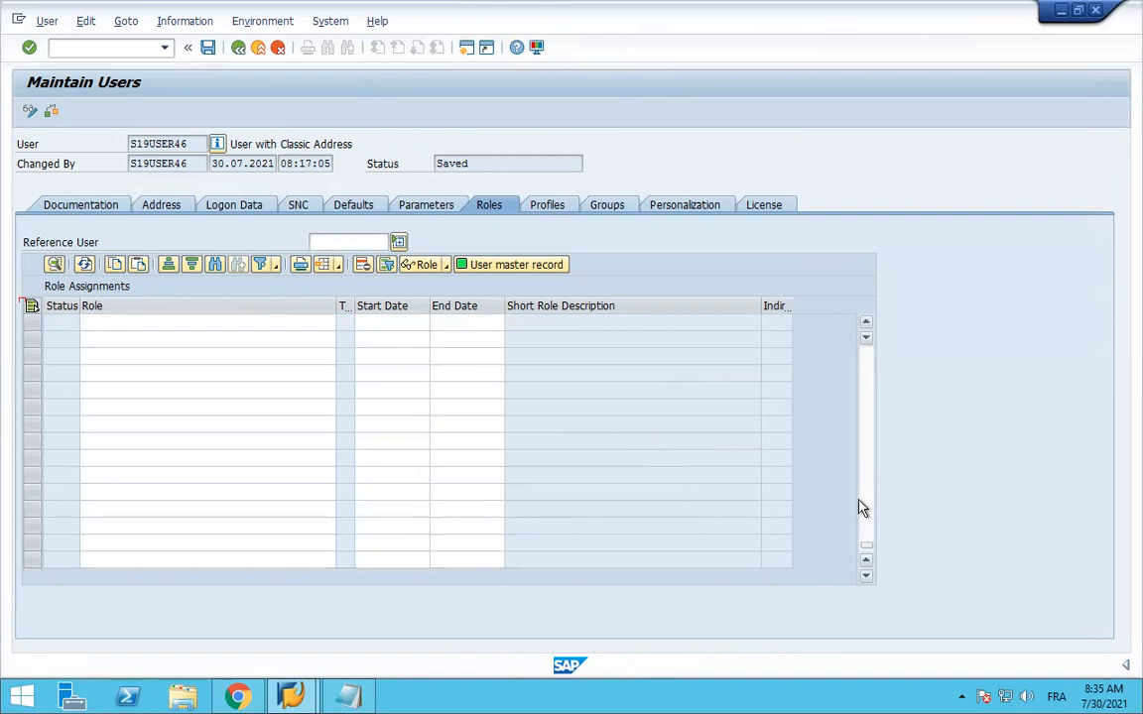
pyautogui.click(225, 428)
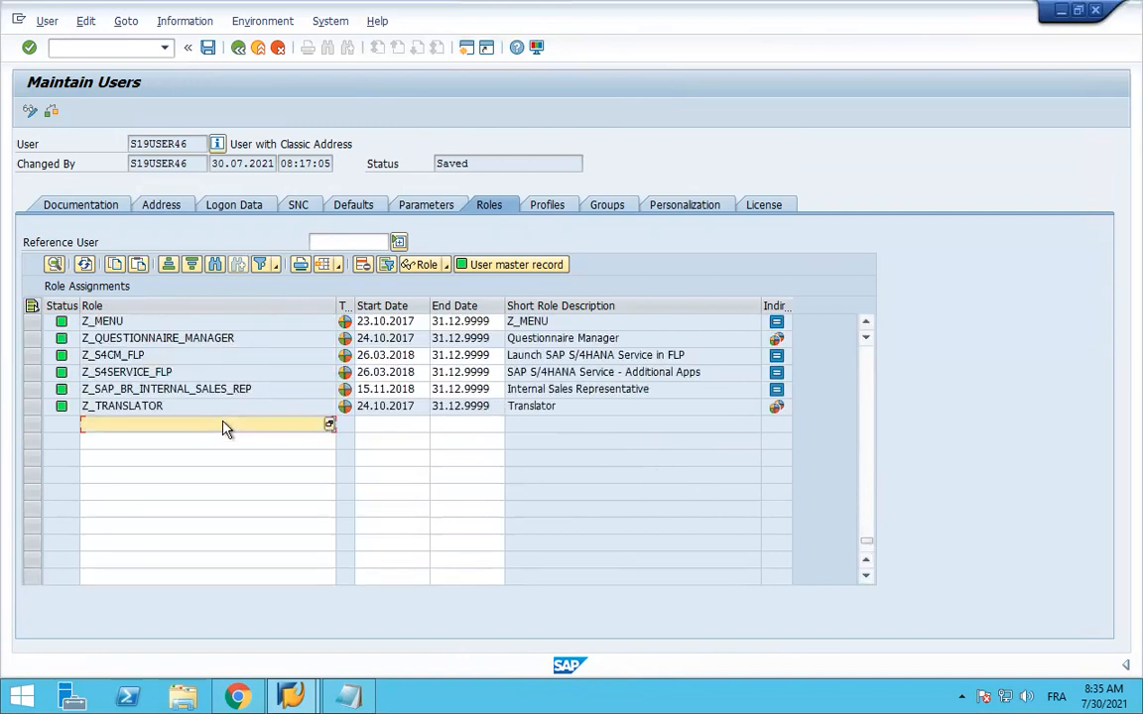
pyautogui.write('SAP')
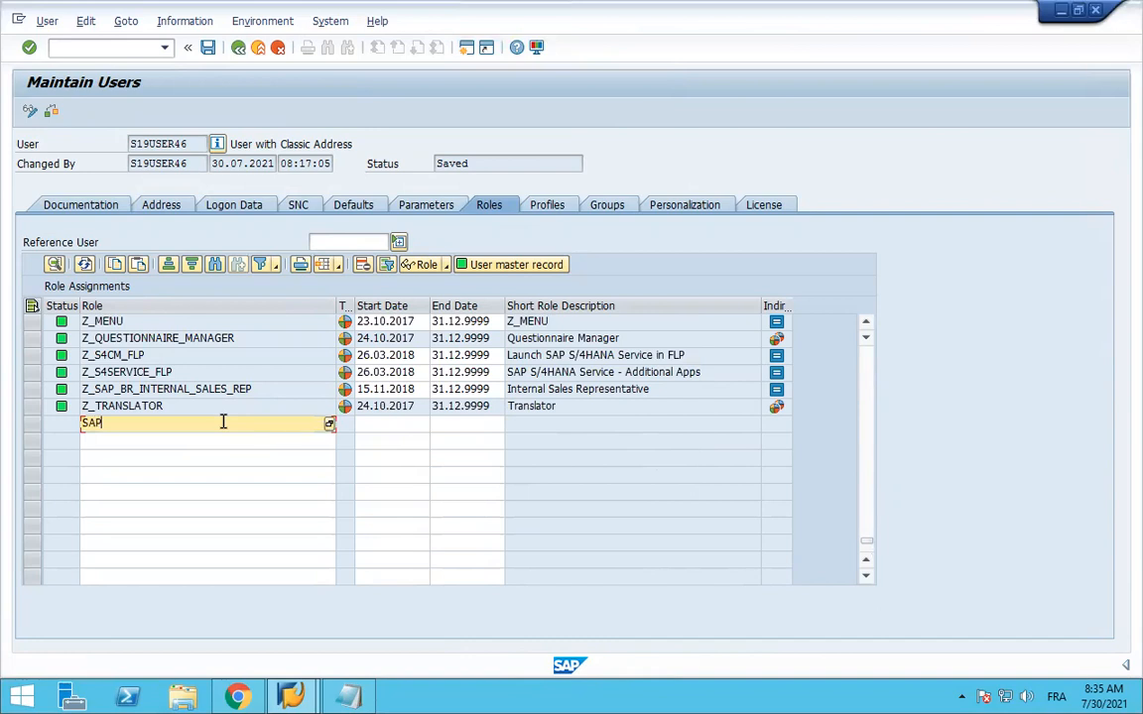
pyautogui.write('_BR_PURCHASER')
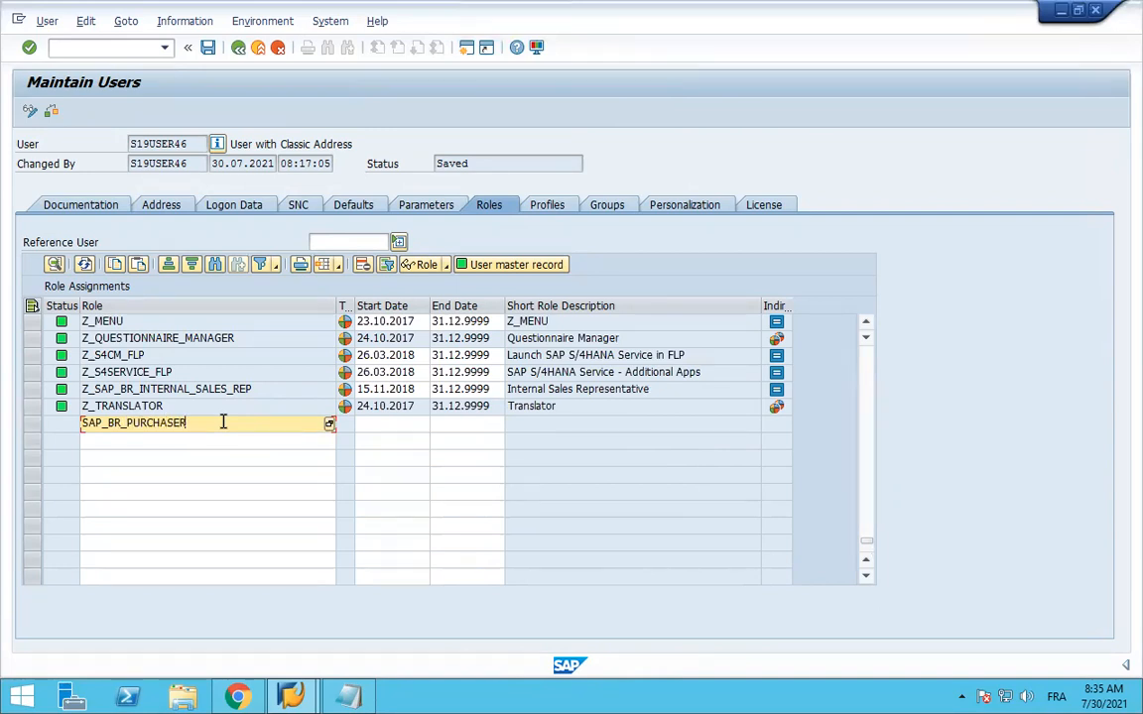
pyautogui.press('Return')
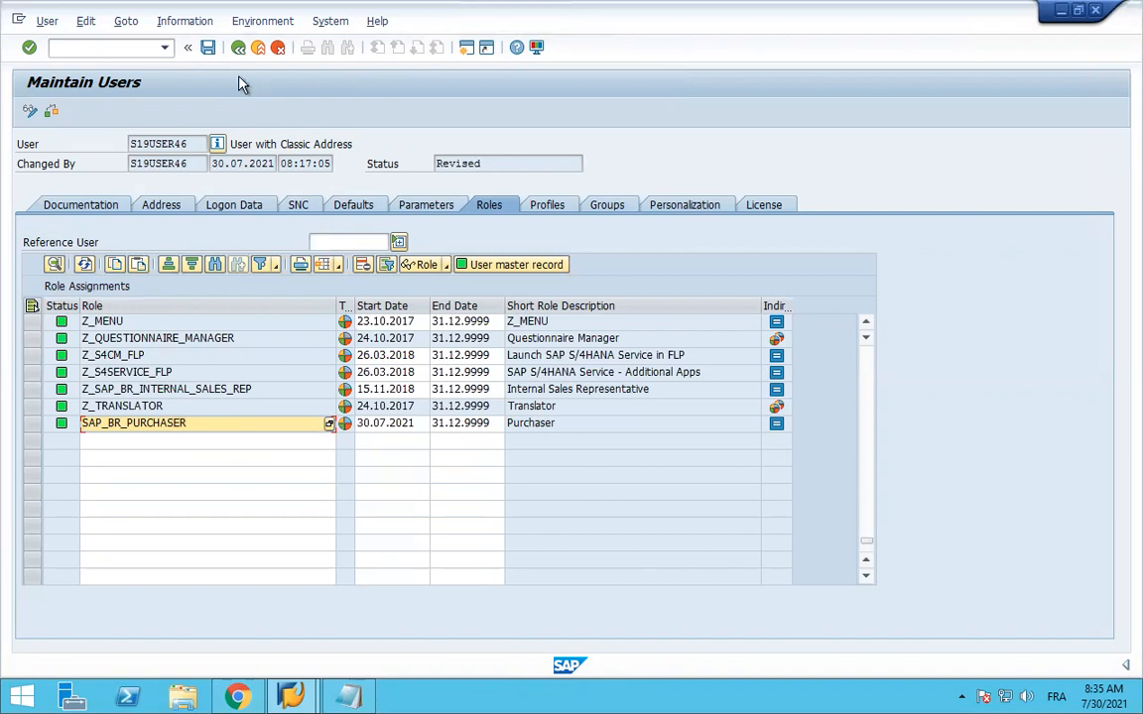
pyautogui.click(204, 47)
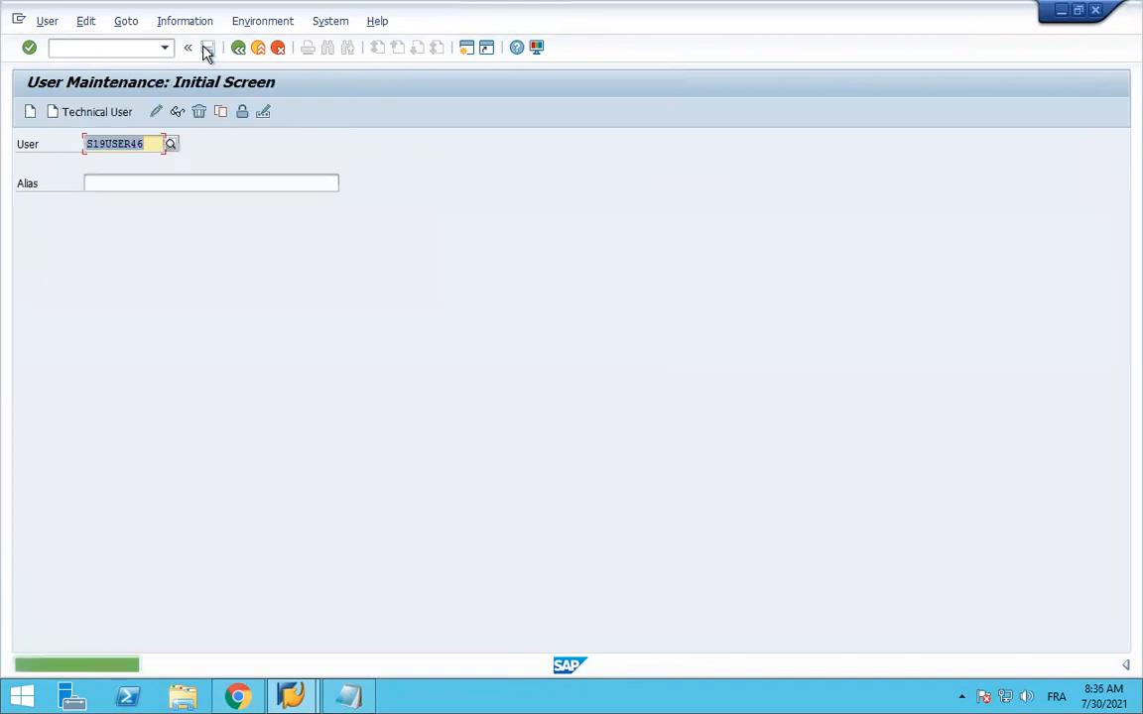
pyautogui.click(238, 48)
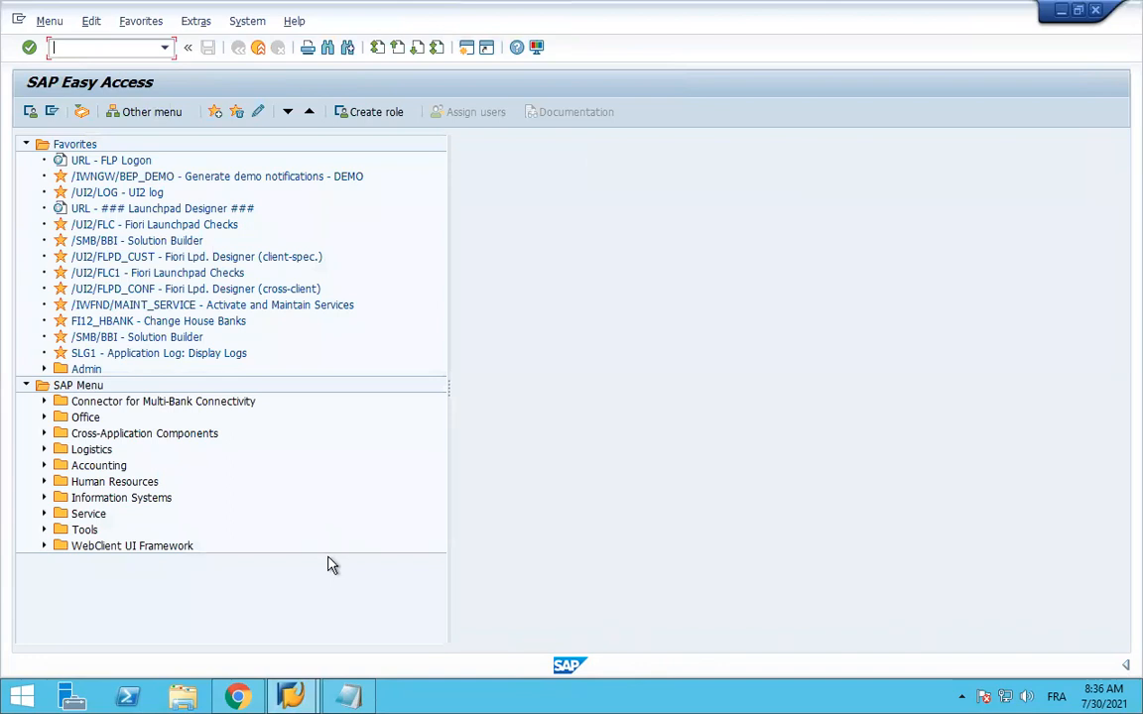
# Switch to Chrome and reload the SAP Fiori launchpad home page.
pyautogui.click(239, 694)
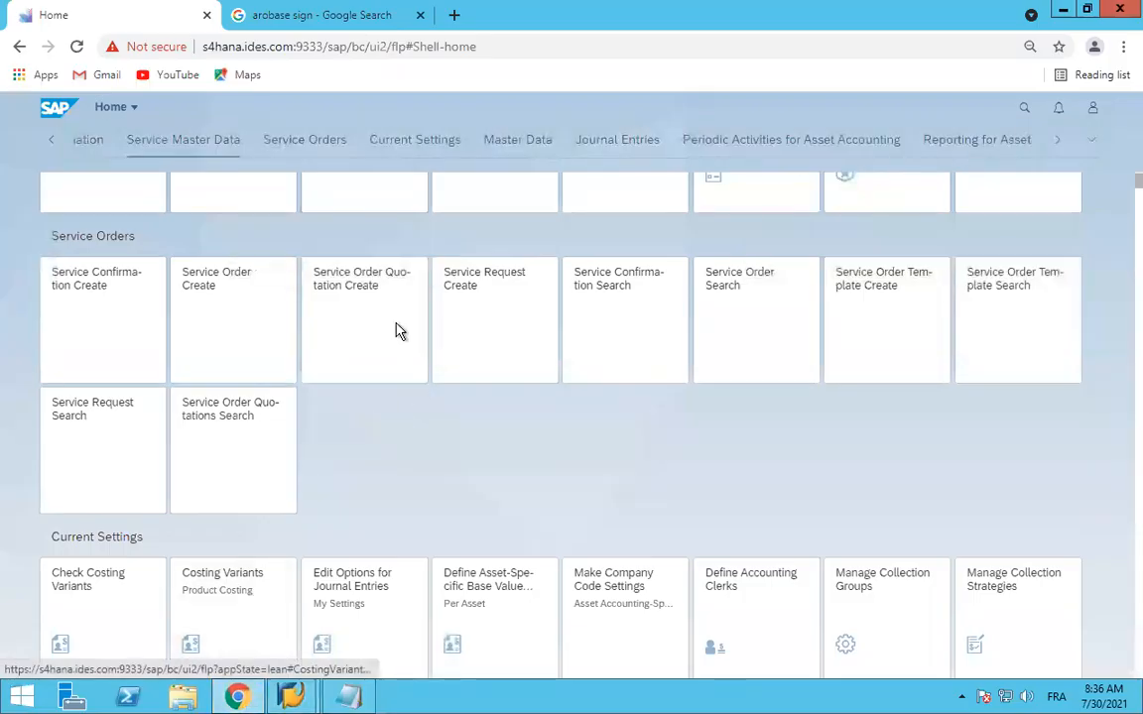
pyautogui.click(83, 54)
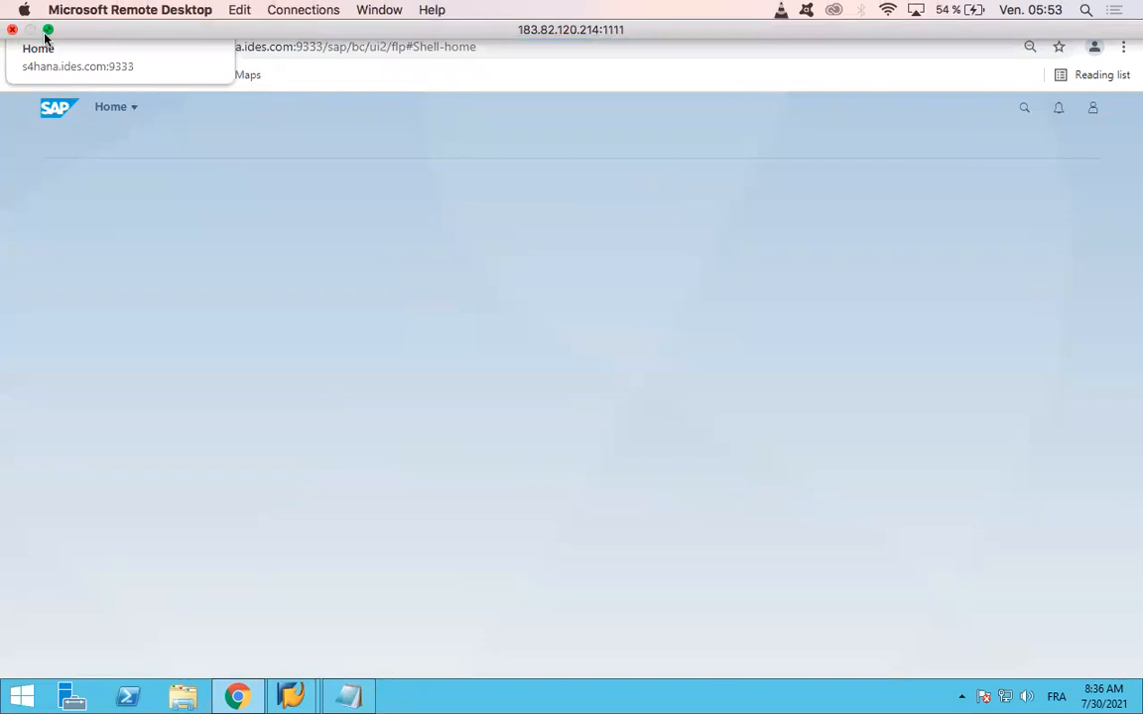
# Minimize the remote desktop session and show the LinkedIn profile in the local Chrome browser at full screen.
pyautogui.click(48, 30)
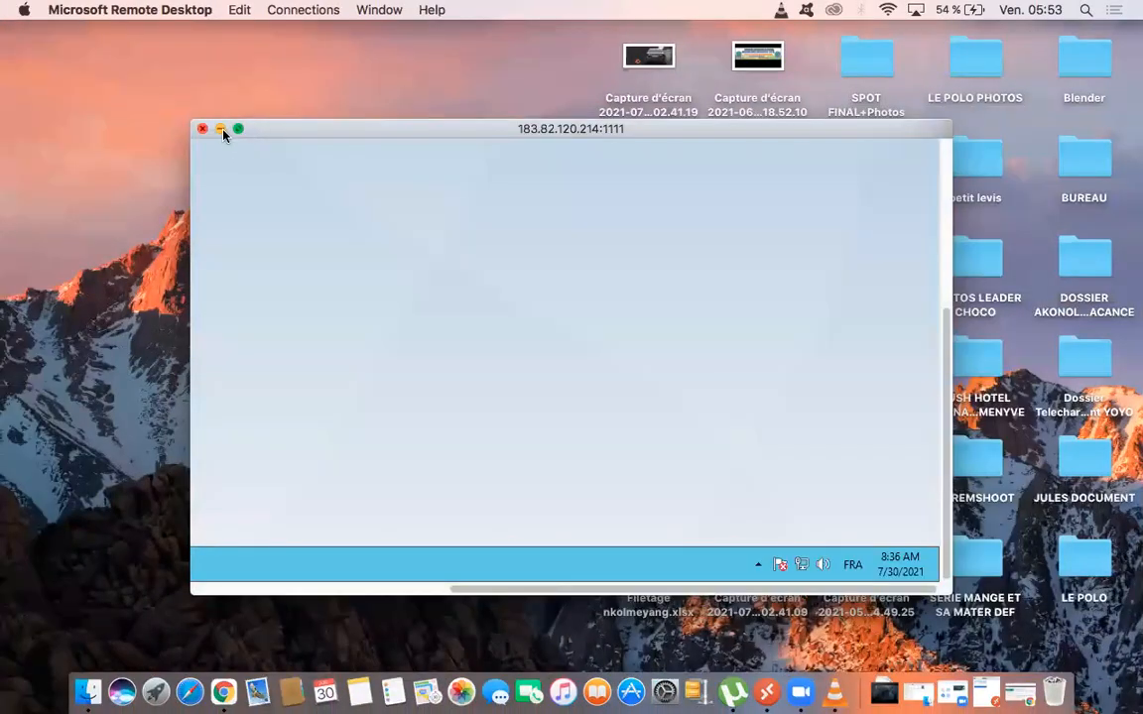
pyautogui.click(222, 129)
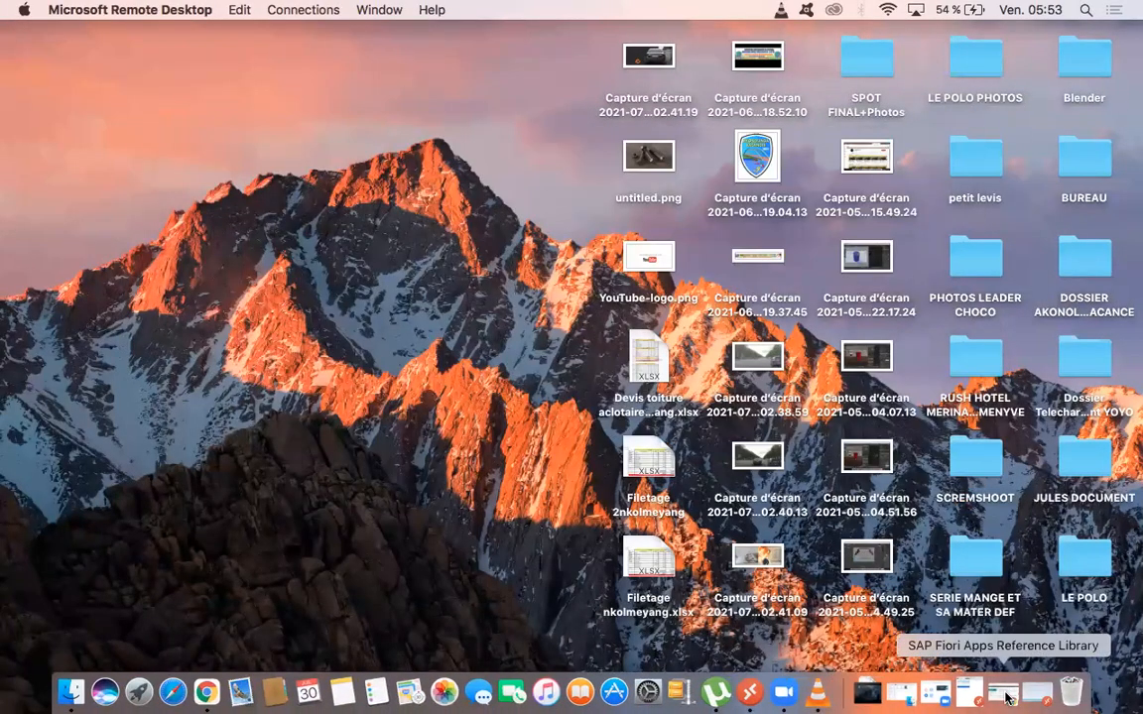
pyautogui.click(1003, 694)
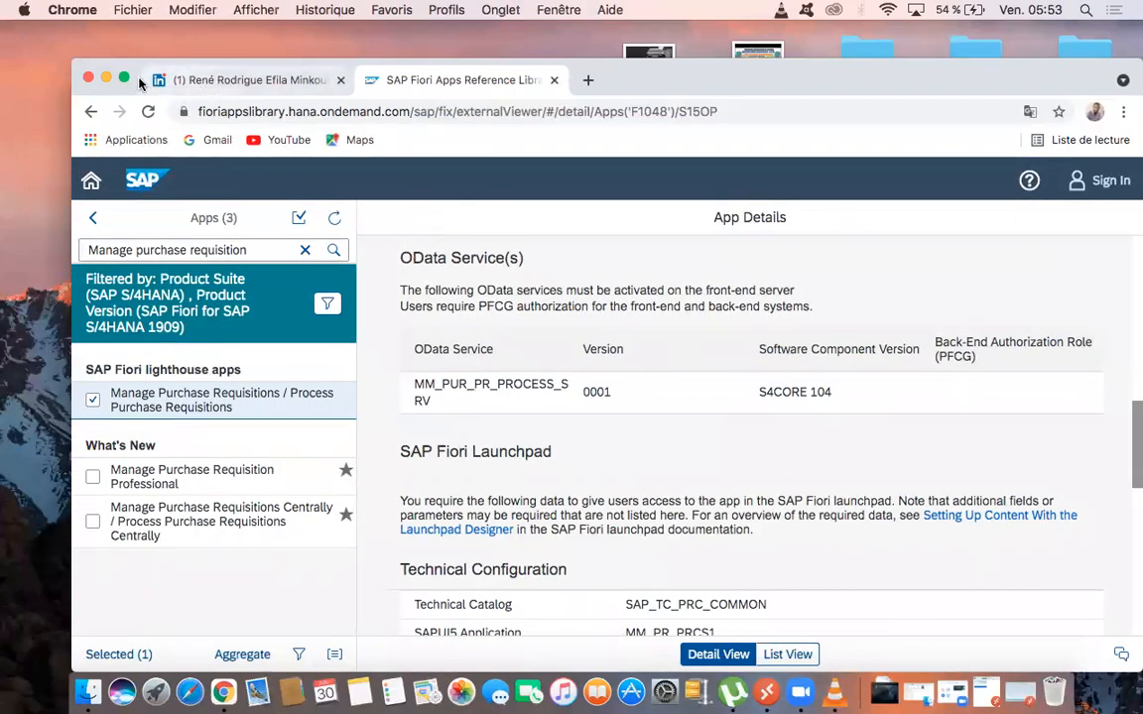
pyautogui.click(124, 77)
pyautogui.click(123, 30)
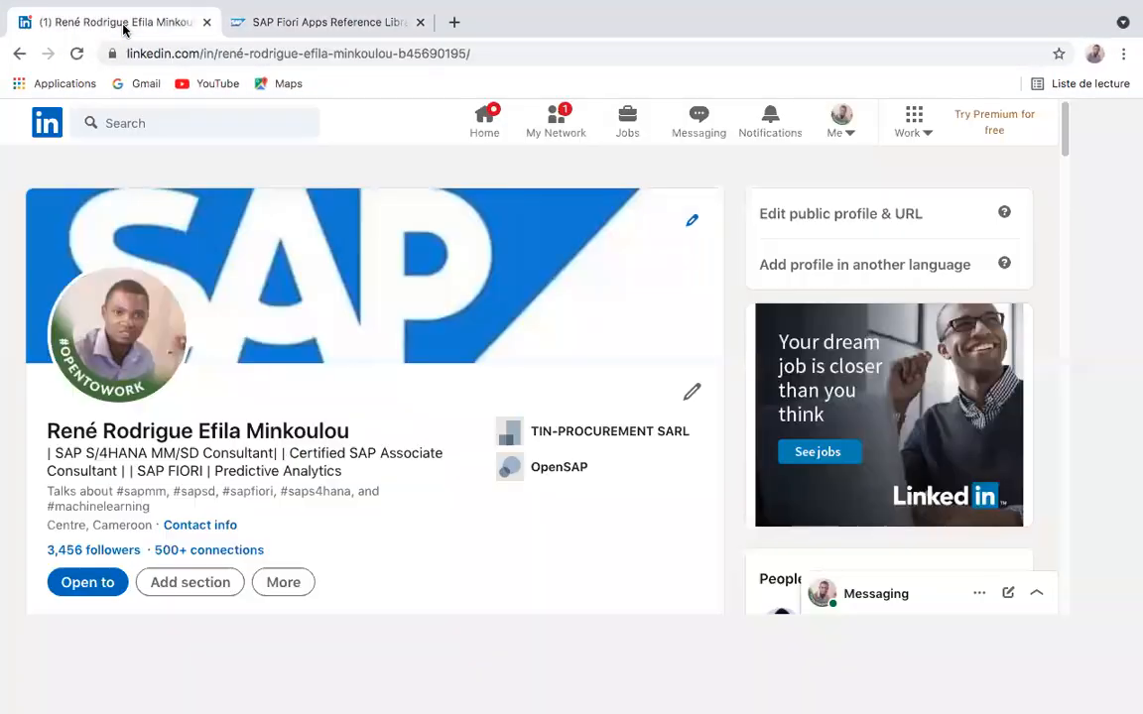
# Look through the LinkedIn profile, examining the featured posts on Fiori app implementation, troubleshooting, Business Partner and MM-FI integration.
pyautogui.scroll(-10, 623, 309)
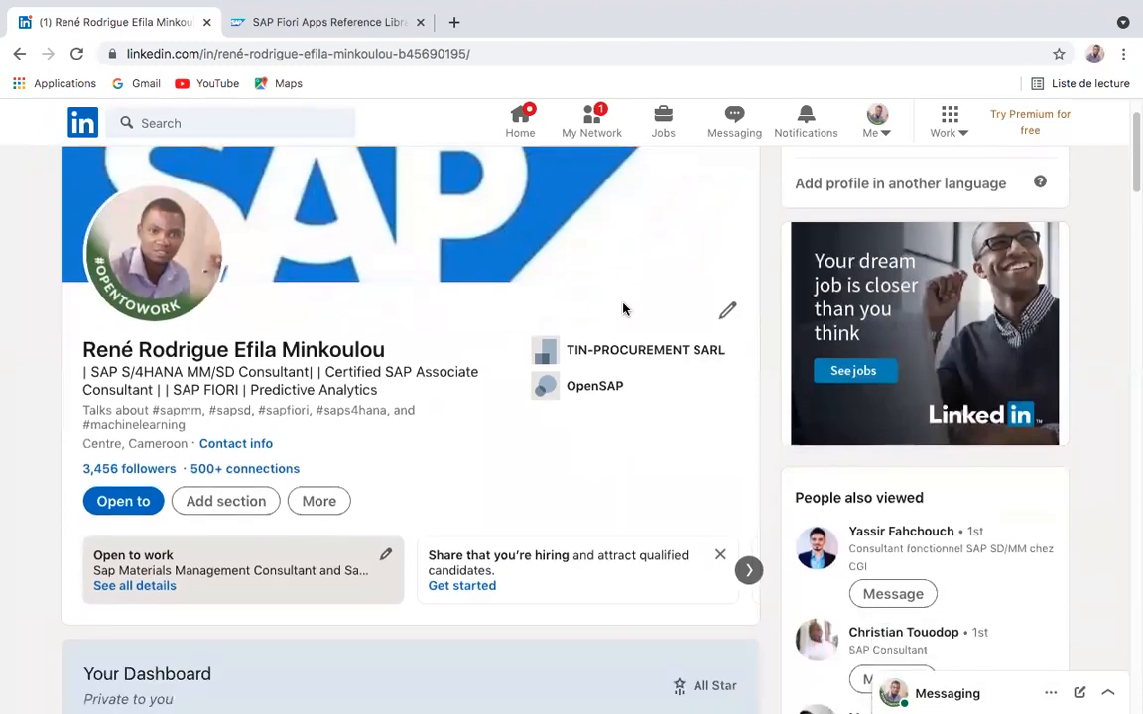
pyautogui.scroll(-1, 623, 310)
pyautogui.scroll(3, 623, 309)
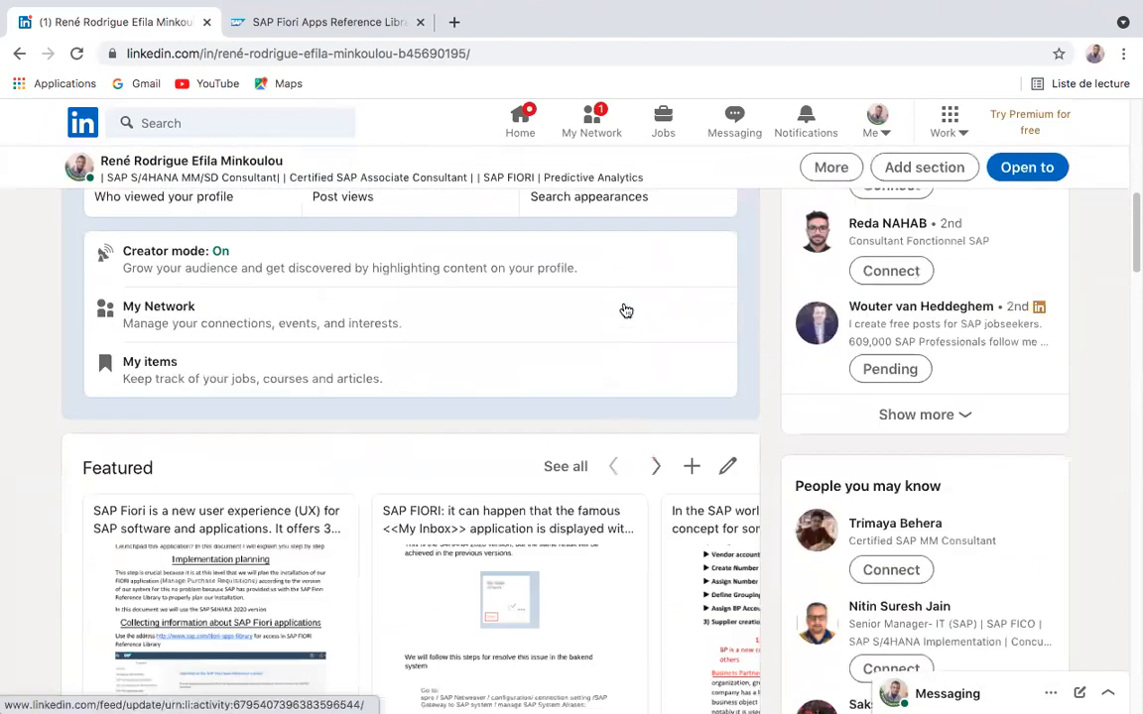
pyautogui.scroll(-1, 623, 309)
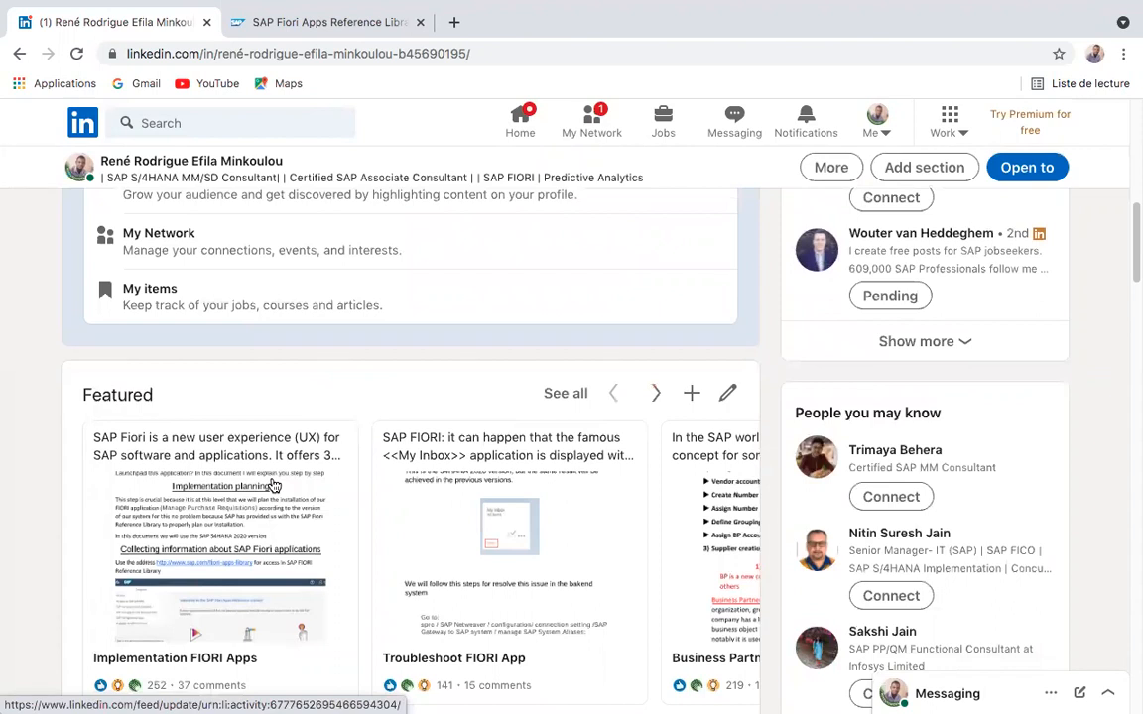
pyautogui.scroll(1, 260, 521)
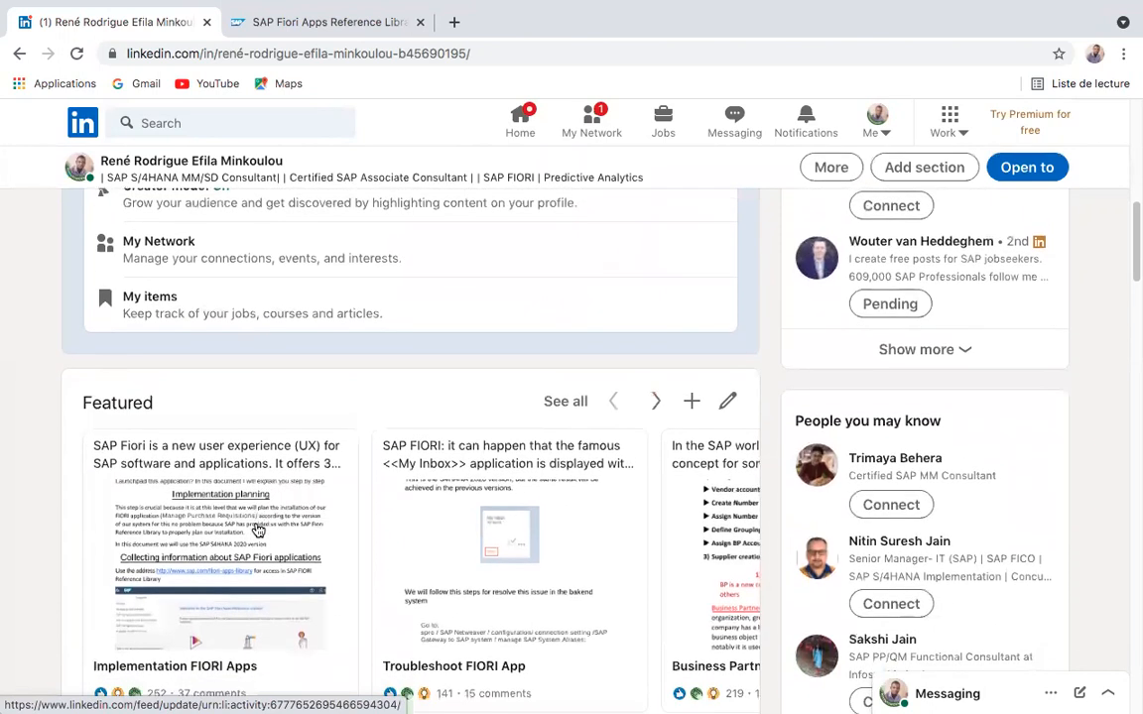
pyautogui.scroll(-3, 258, 530)
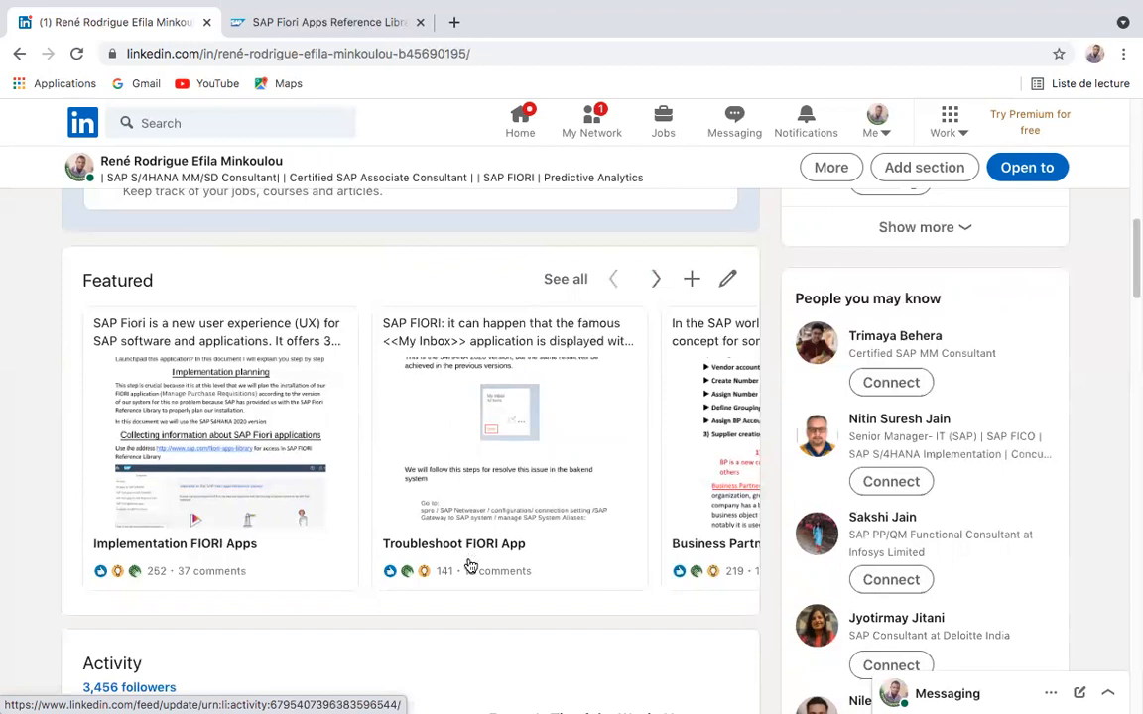
pyautogui.click(658, 282)
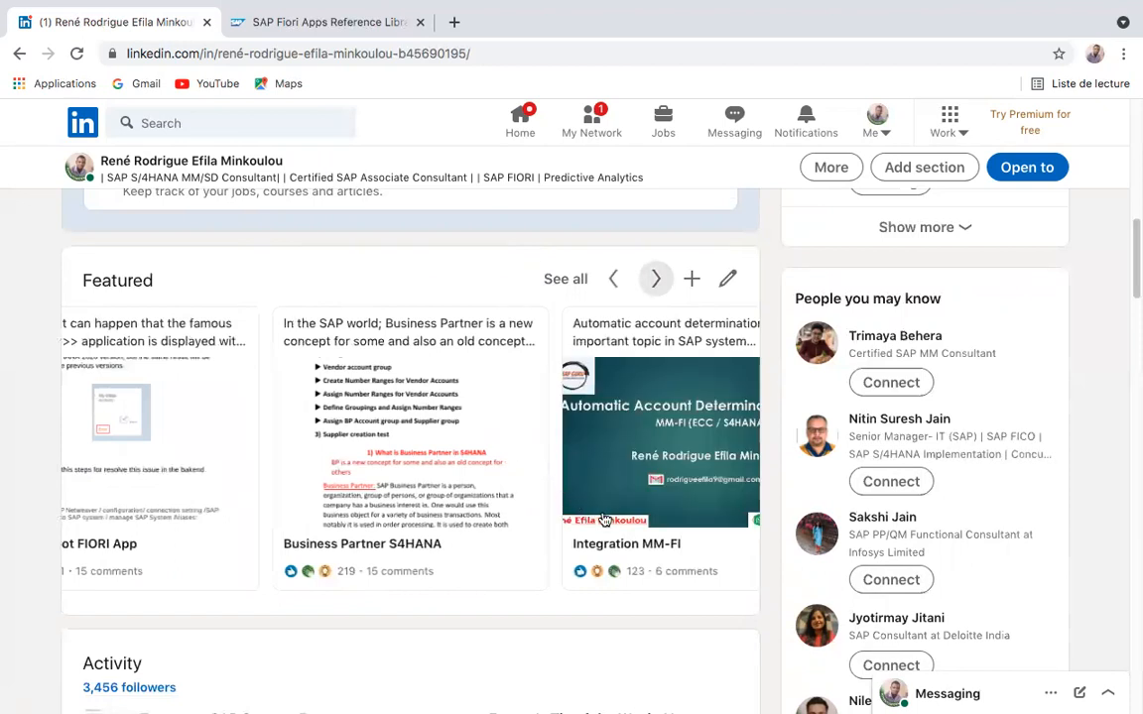
pyautogui.scroll(-10, 539, 538)
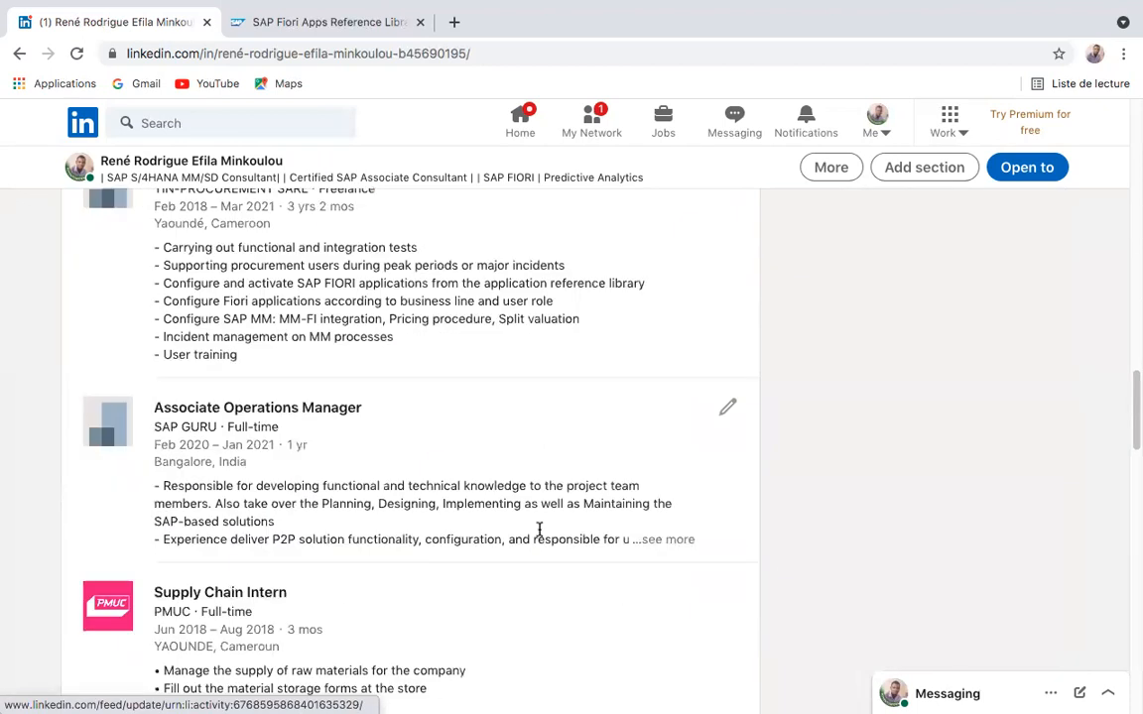
pyautogui.scroll(7, 539, 538)
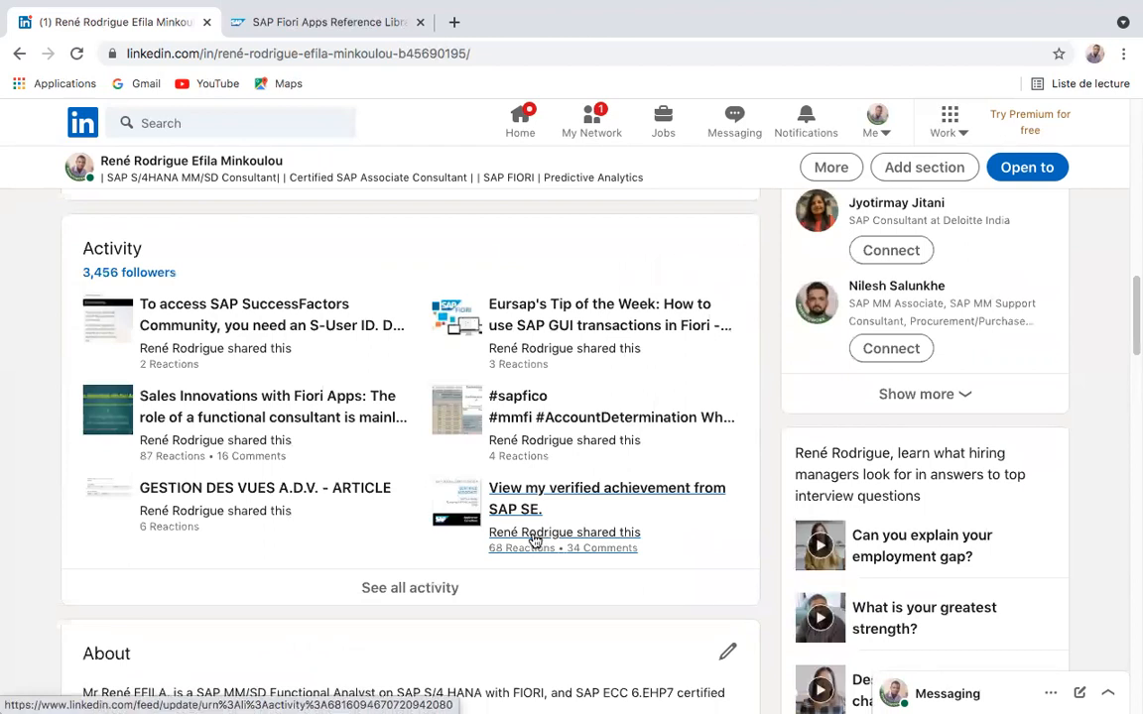
pyautogui.scroll(9, 533, 540)
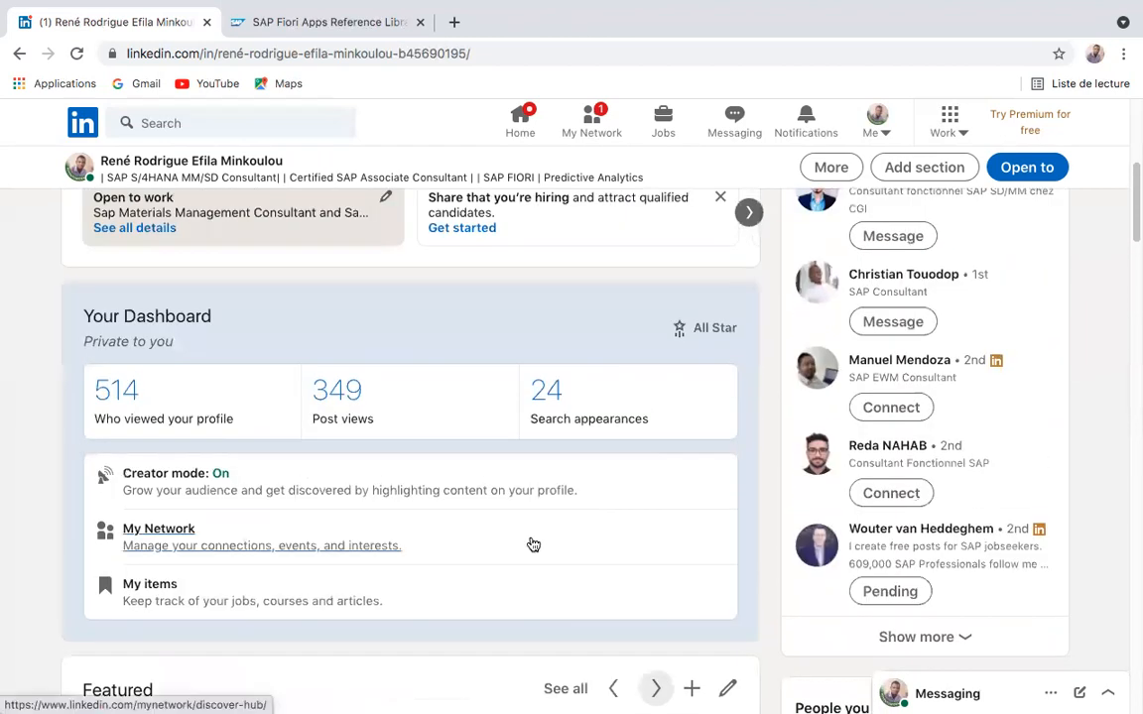
pyautogui.scroll(5, 533, 545)
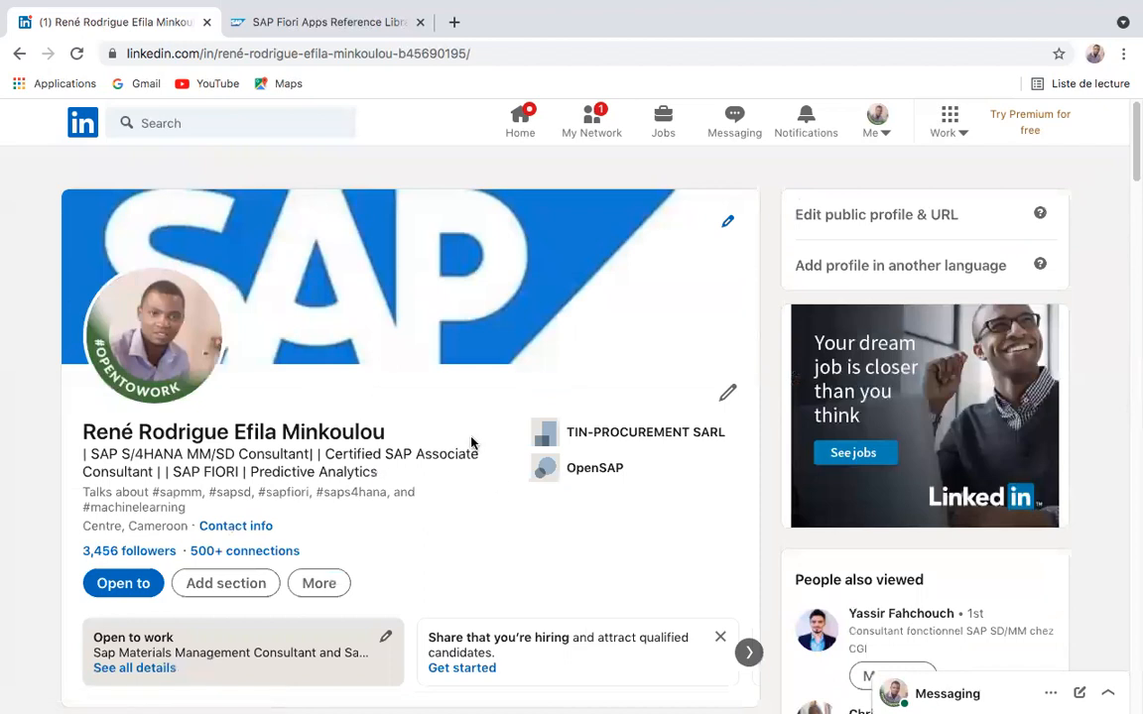
pyautogui.scroll(-5, 433, 382)
pyautogui.scroll(5, 428, 378)
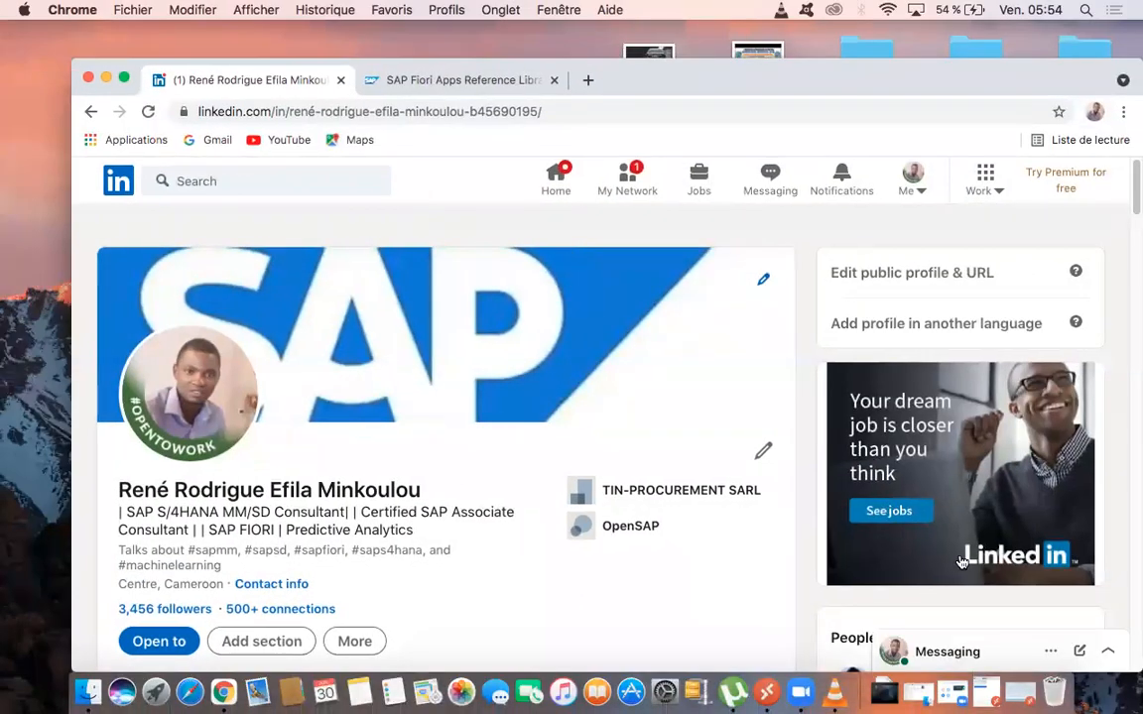
# Switch to the minimized Microsoft Remote Desktop session and show it at full screen.
pyautogui.click(995, 700)
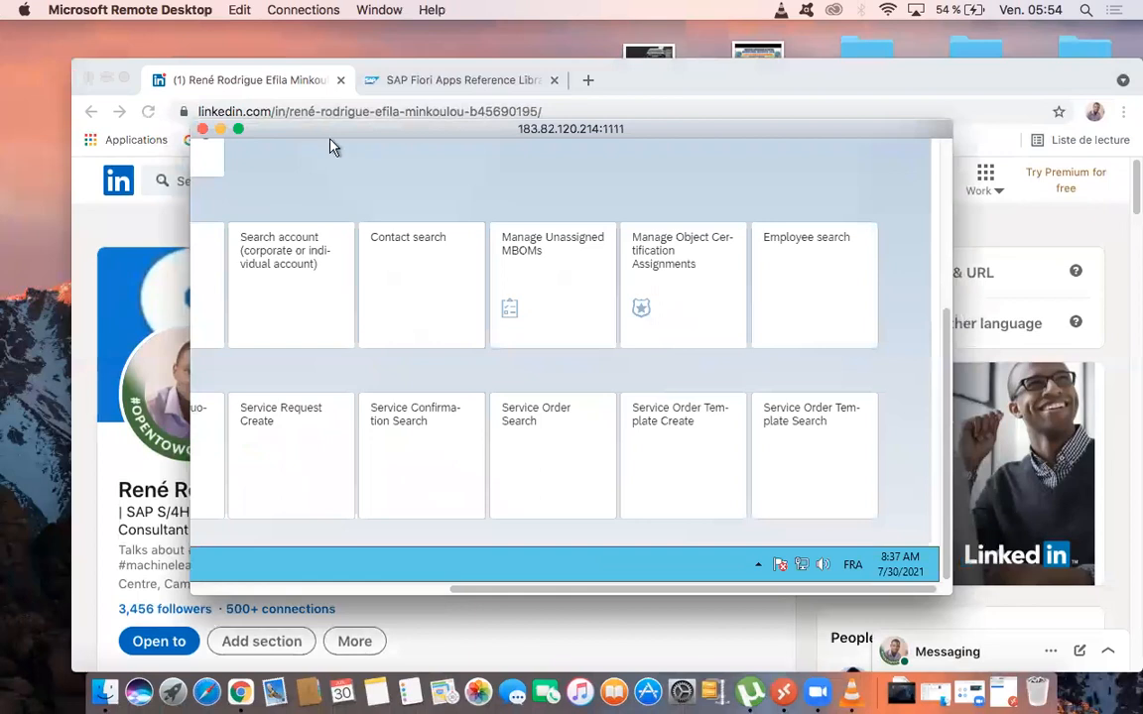
pyautogui.click(238, 131)
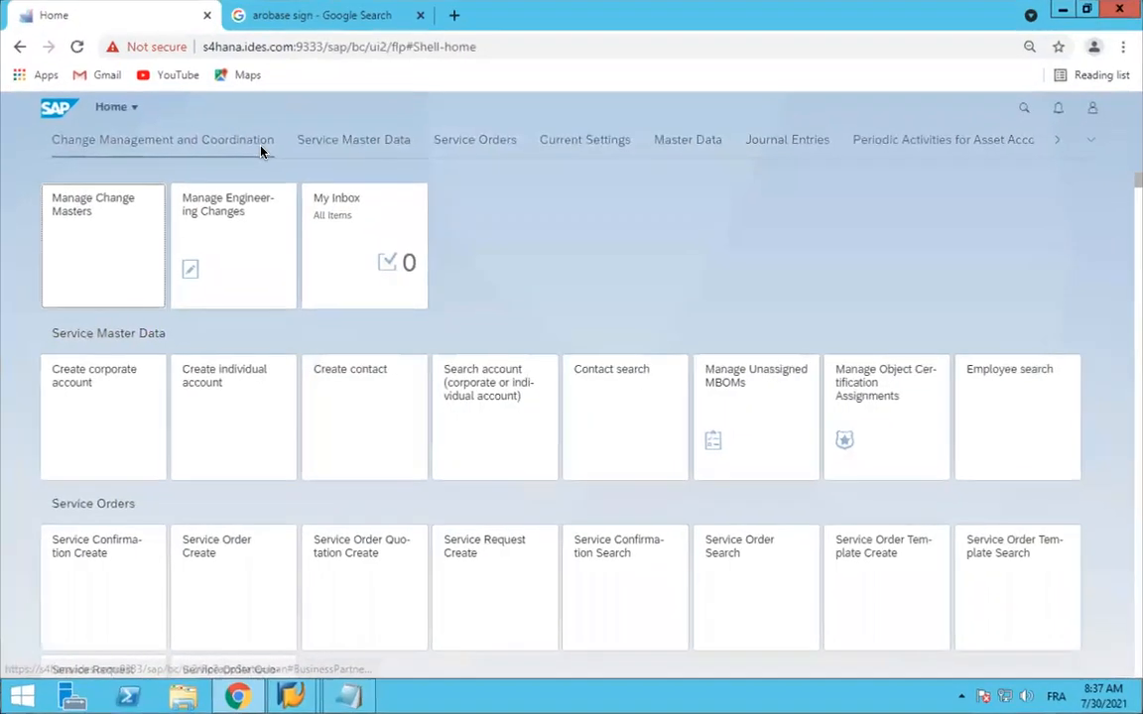
# Find the Purchase Requisition Processing group among the launchpad's groups and go to its tiles.
pyautogui.click(1094, 145)
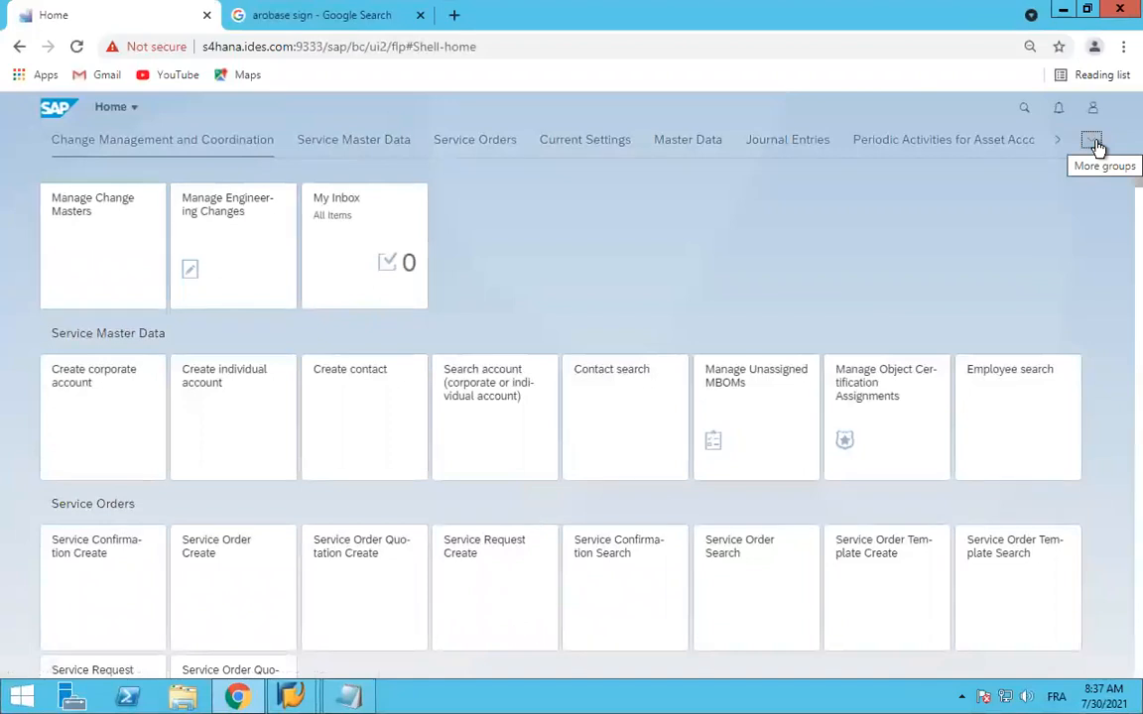
pyautogui.click(1091, 143)
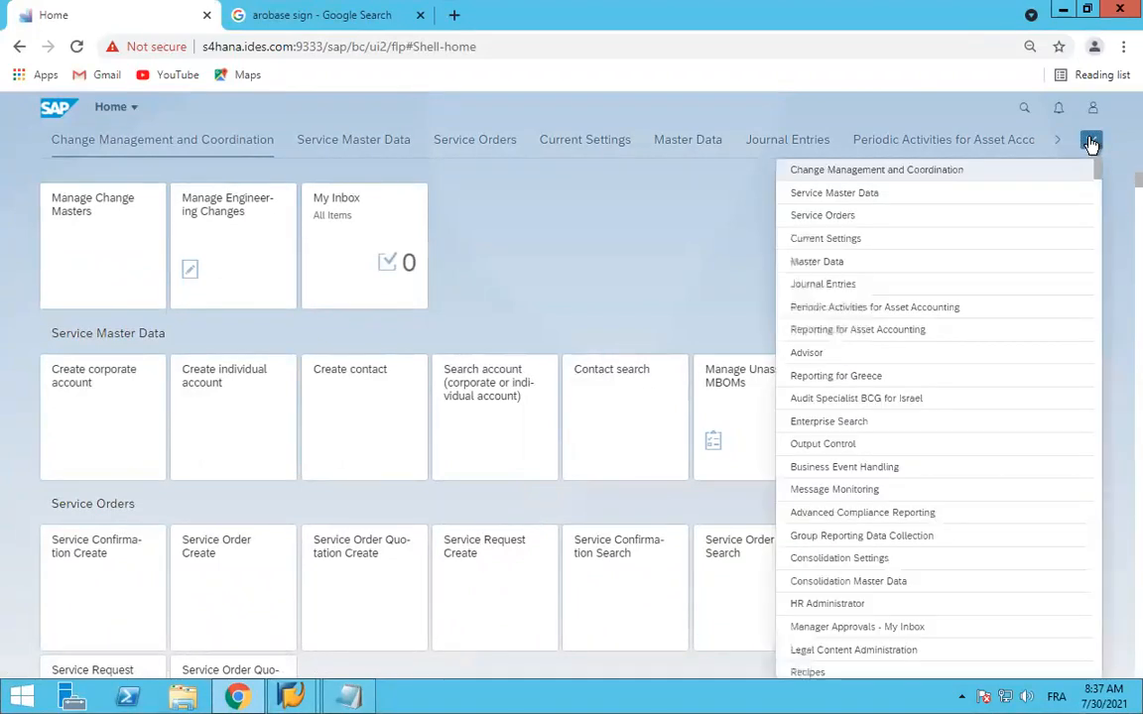
pyautogui.scroll(-15, 991, 310)
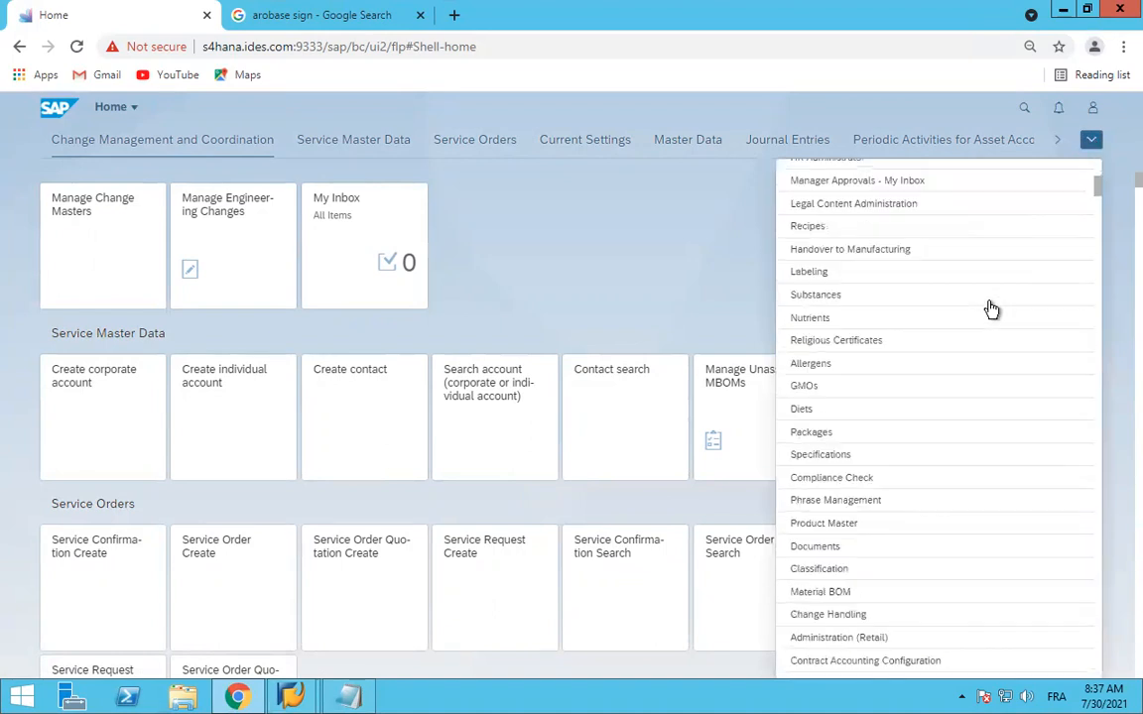
pyautogui.scroll(-20, 991, 310)
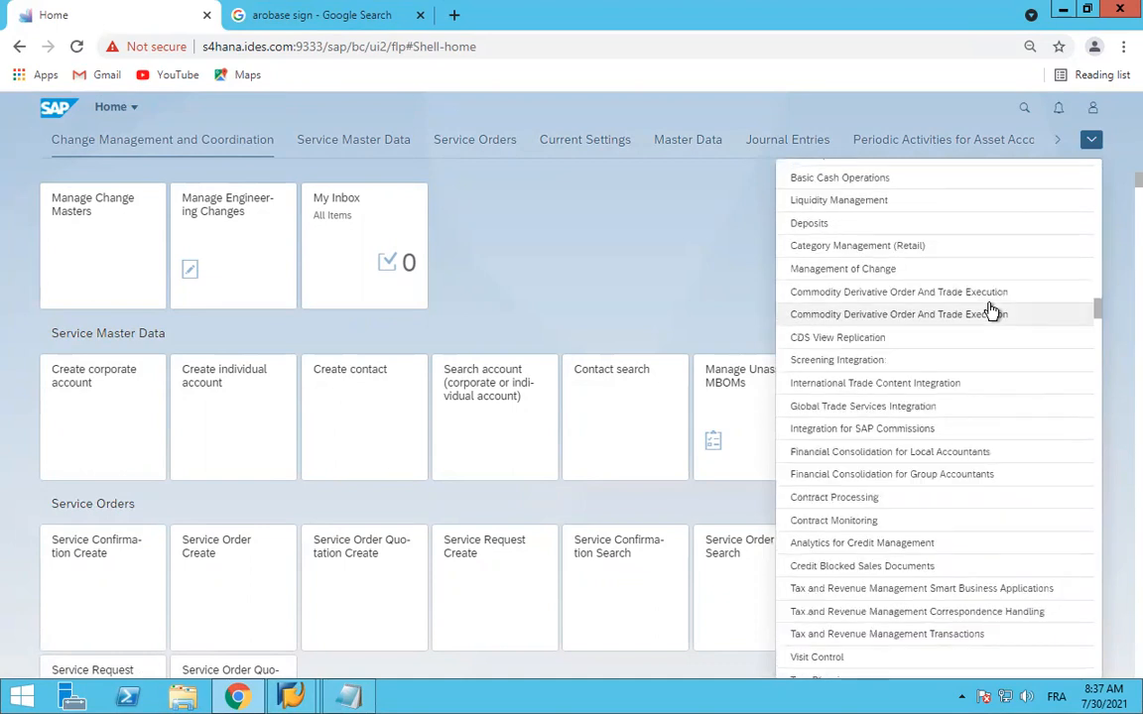
pyautogui.scroll(-20, 991, 309)
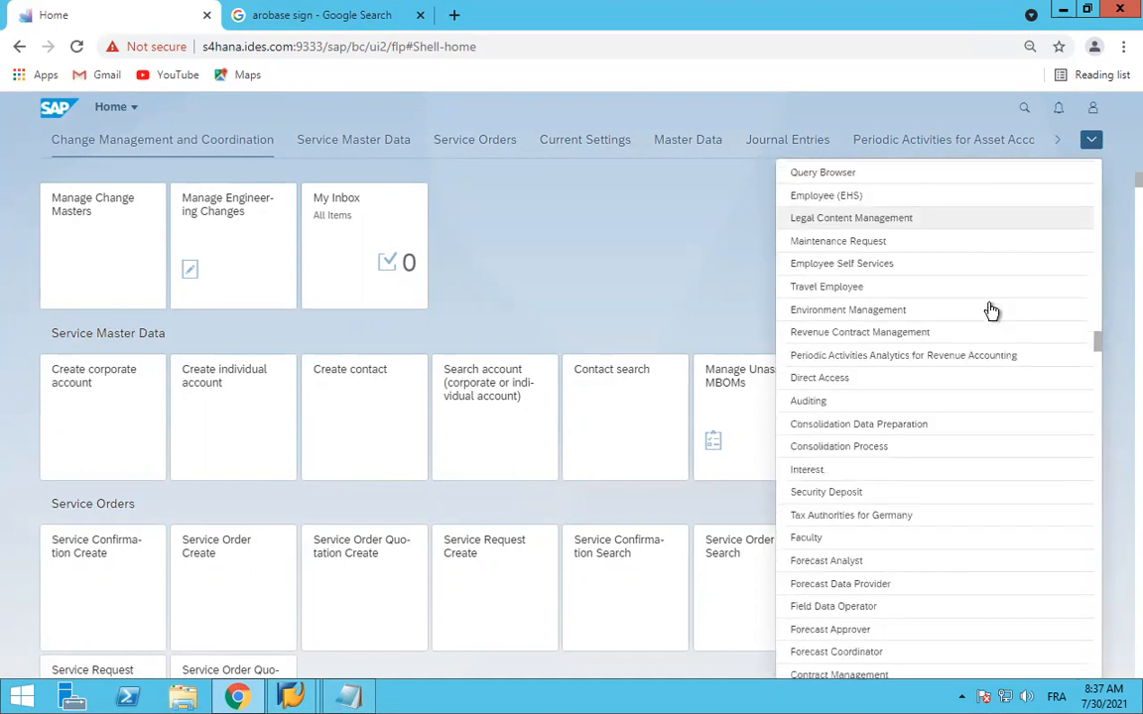
pyautogui.scroll(-5, 991, 309)
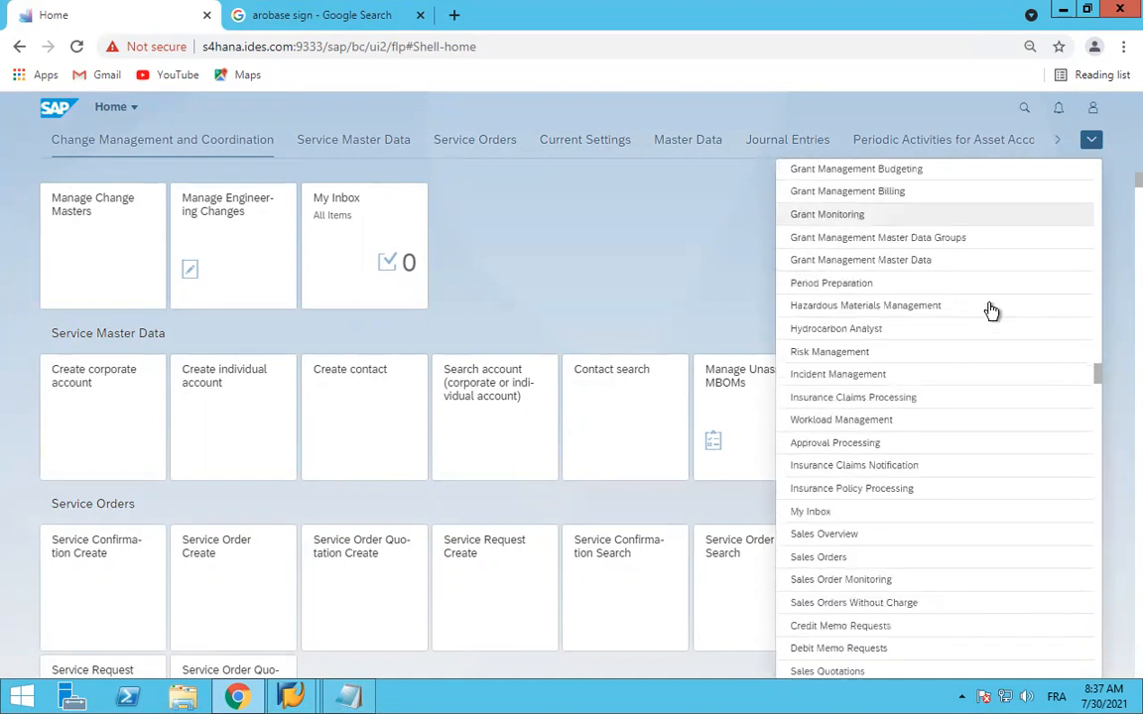
pyautogui.scroll(-20, 991, 310)
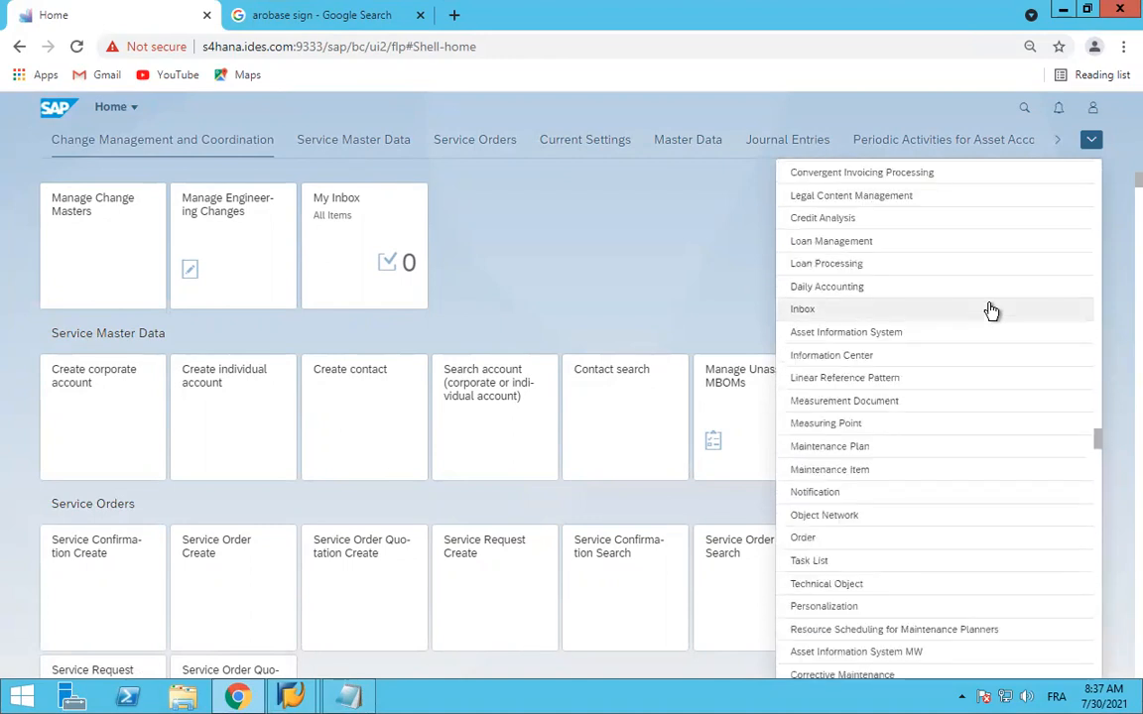
pyautogui.scroll(-10, 990, 310)
pyautogui.scroll(-3, 991, 311)
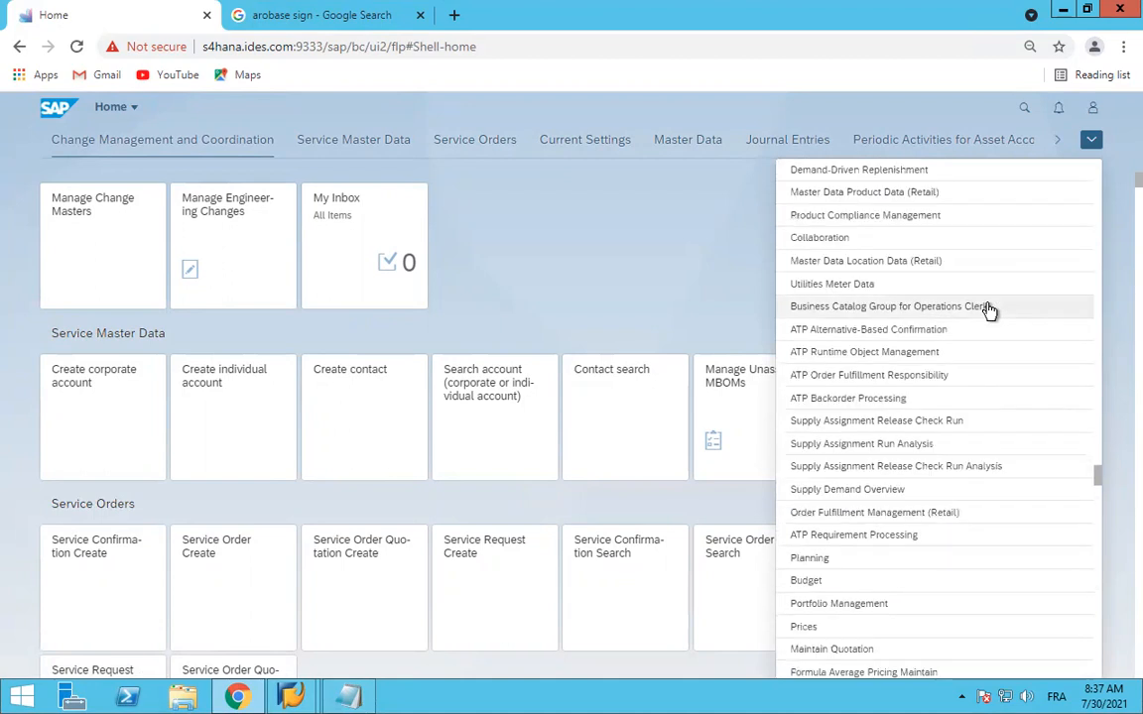
pyautogui.scroll(-4, 991, 310)
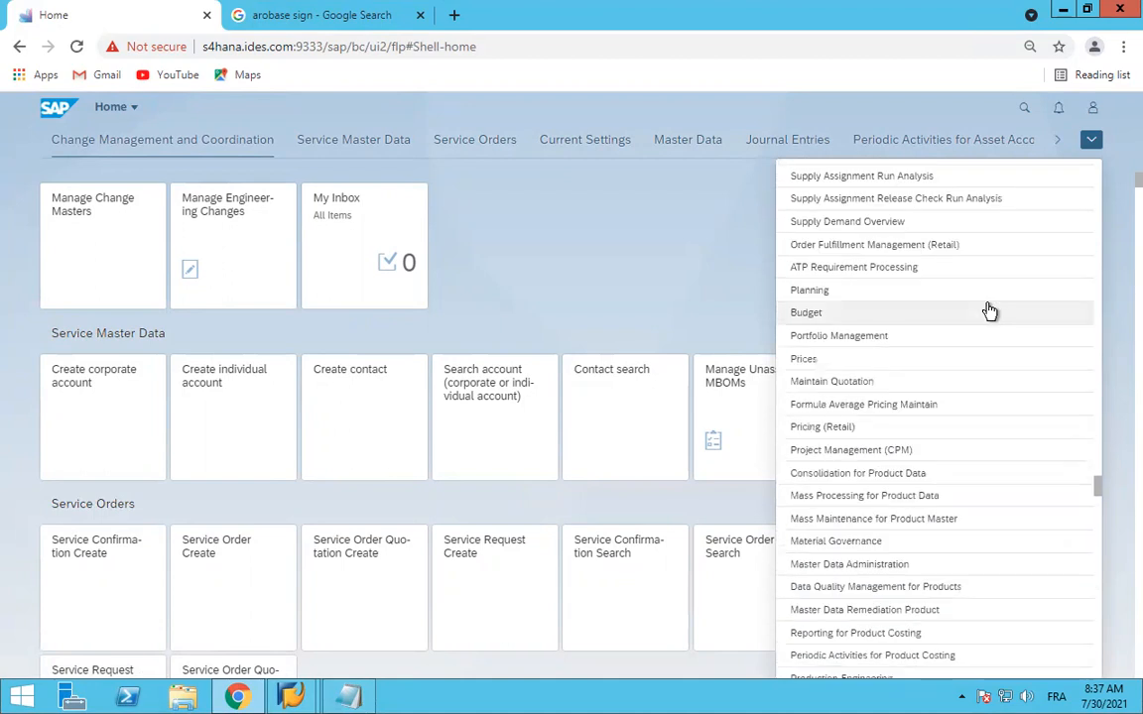
pyautogui.scroll(-9, 989, 311)
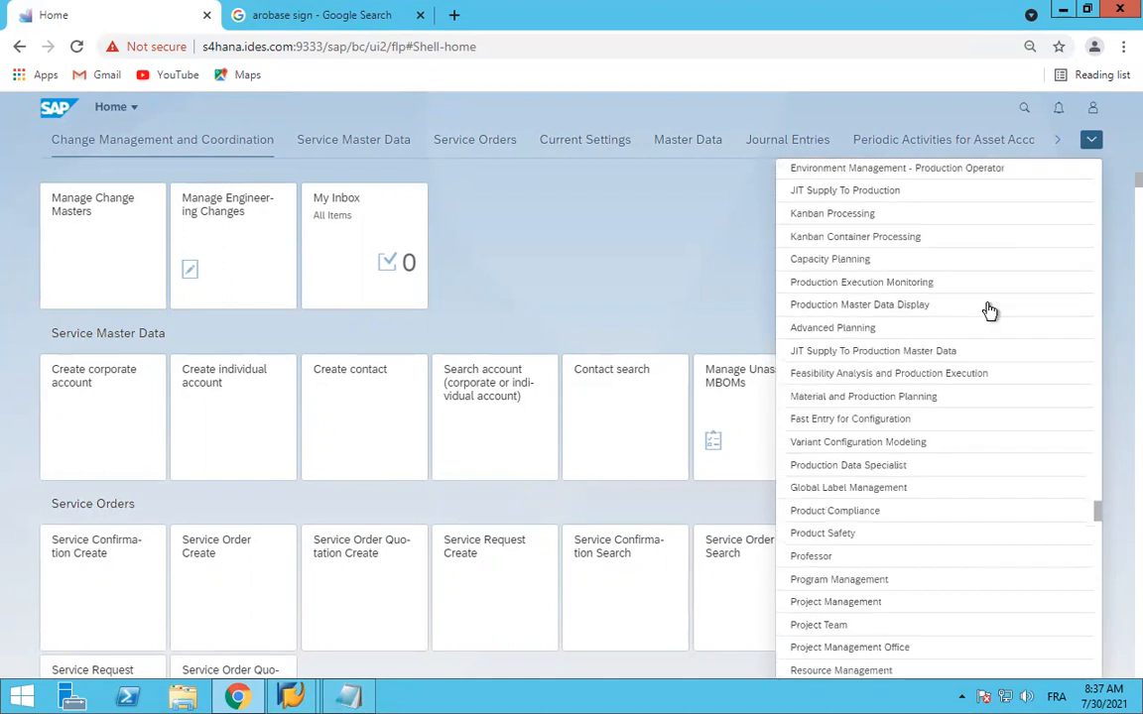
pyautogui.scroll(-4, 989, 311)
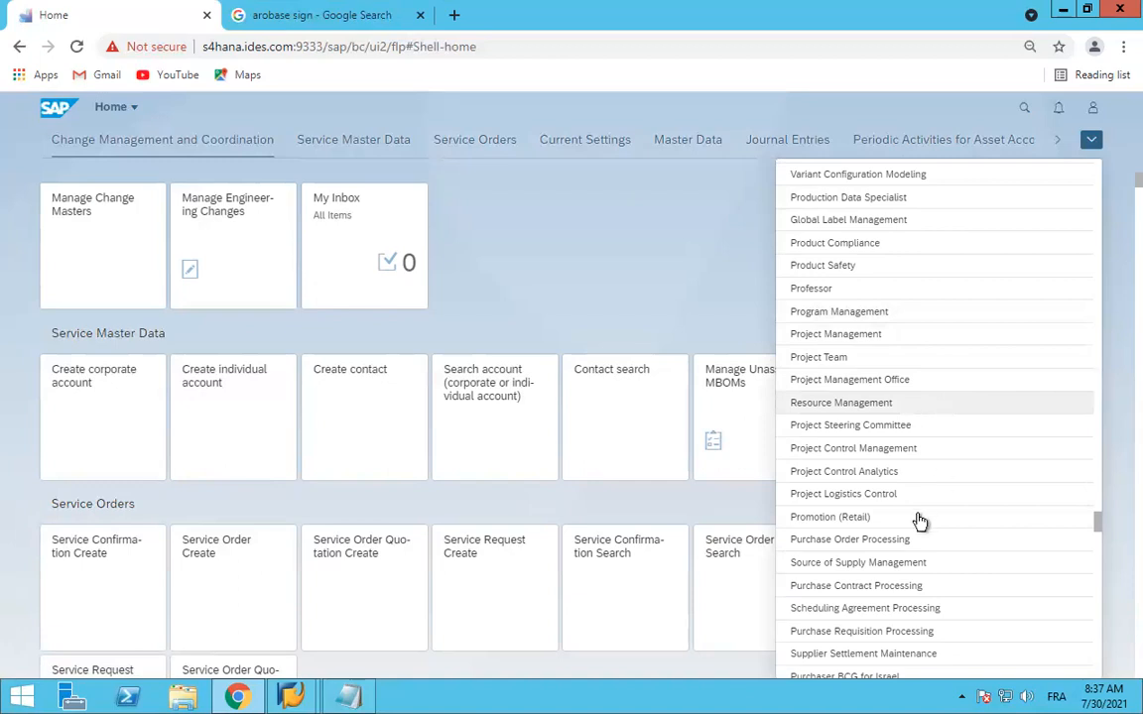
pyautogui.click(868, 640)
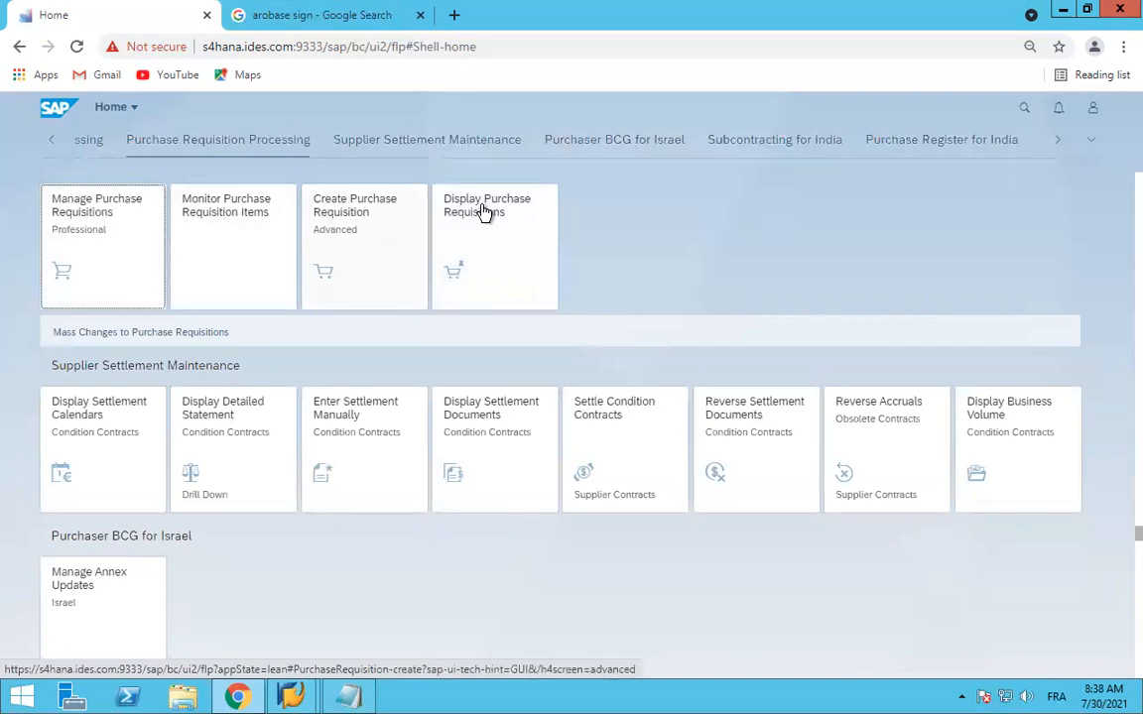
# Launch the advanced Create Purchase Requisition app from the Purchase Requisition Processing group.
pyautogui.click(363, 259)
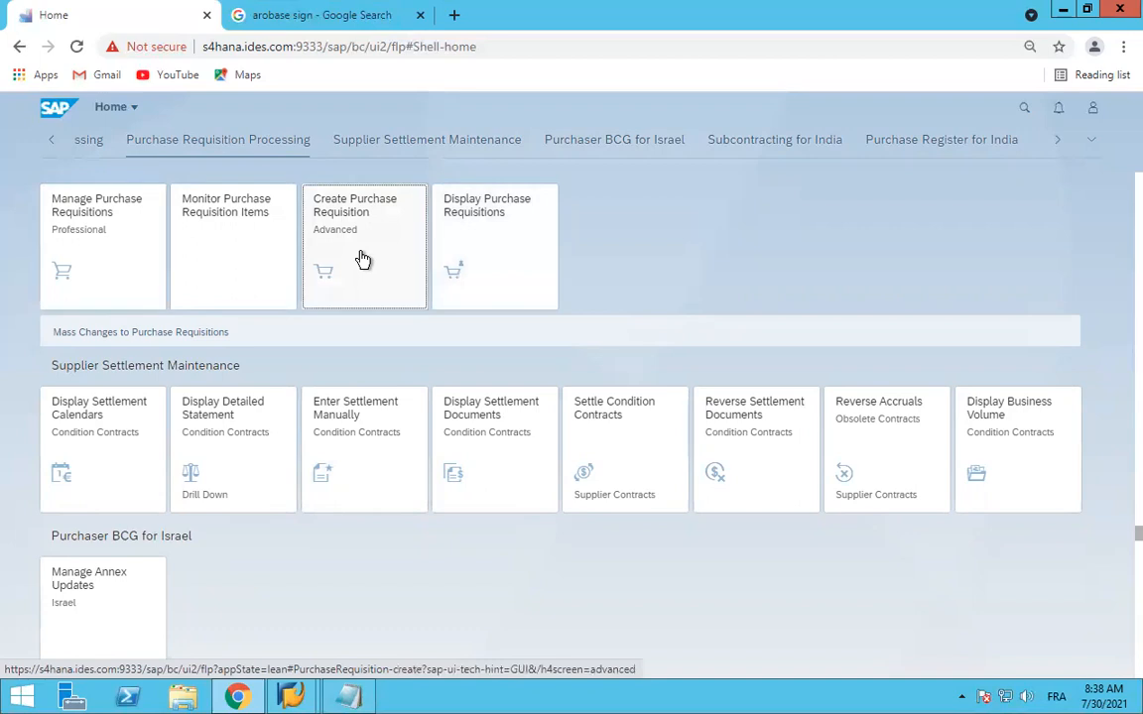